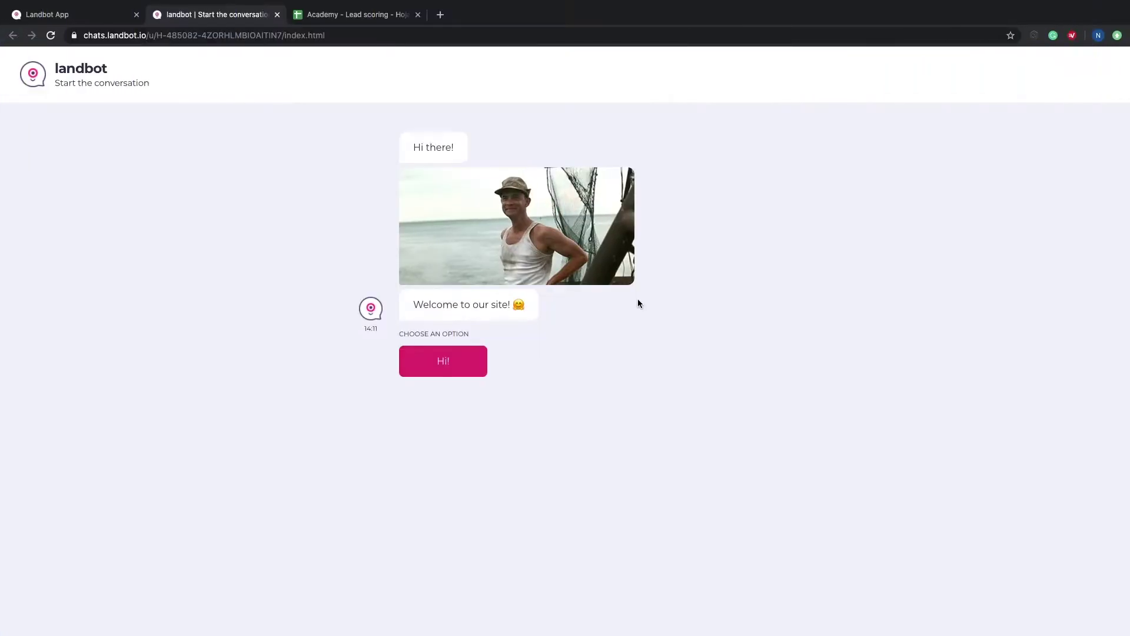
Step: Start the test chat with Hi! and answer with a name and an email address
{"action": "left_click", "coordinate": [460, 353]}
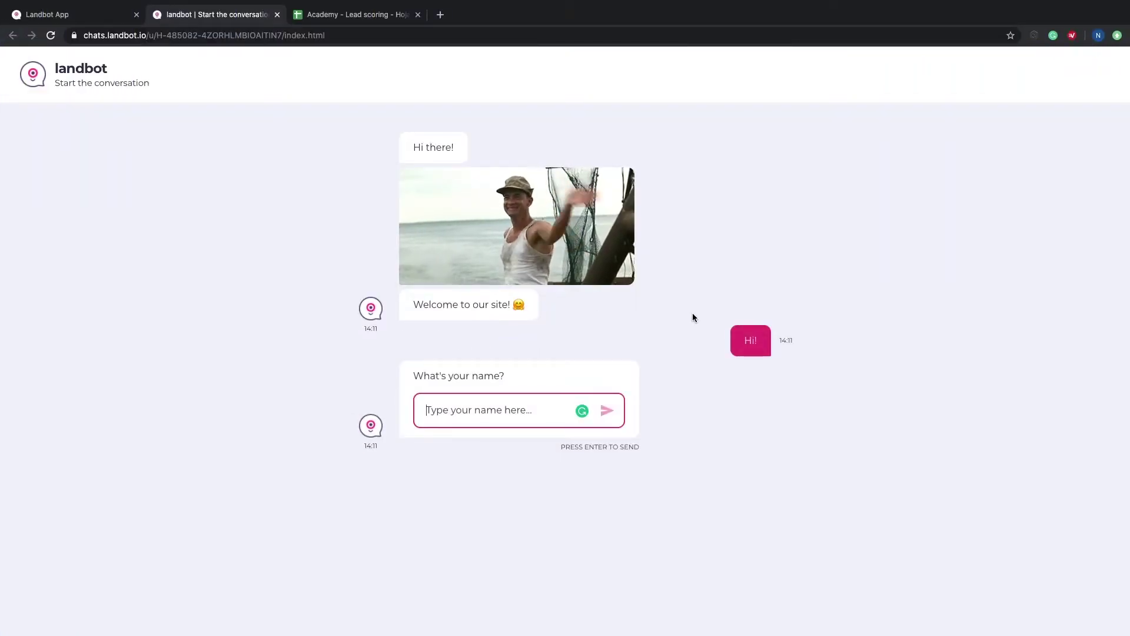
{"action": "type", "text": "Mike"}
{"action": "key", "text": "Return"}
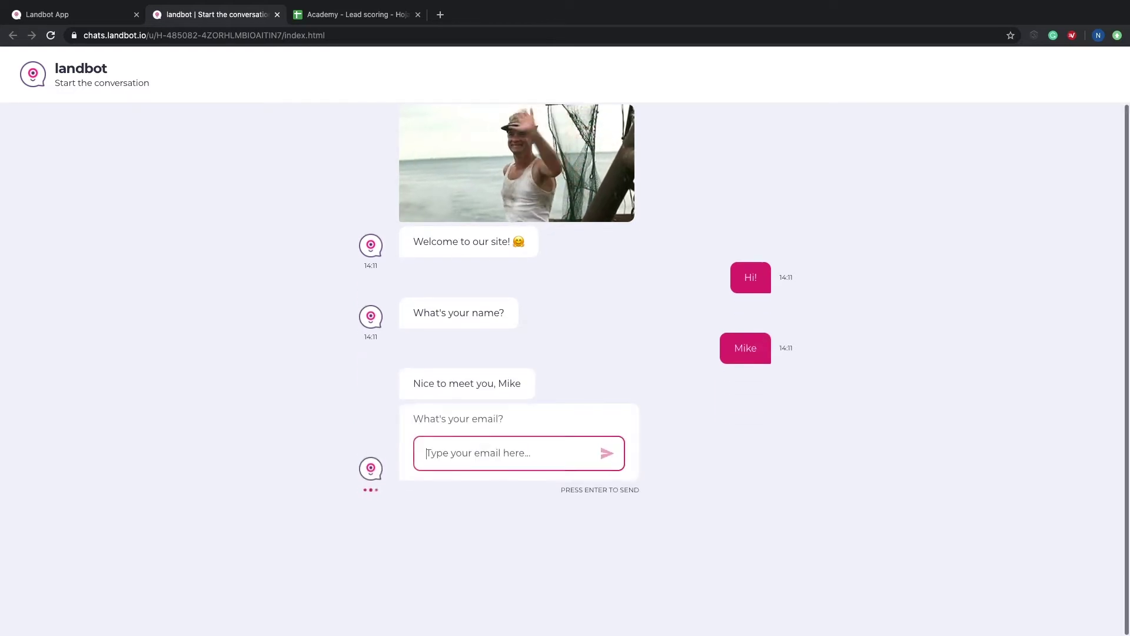
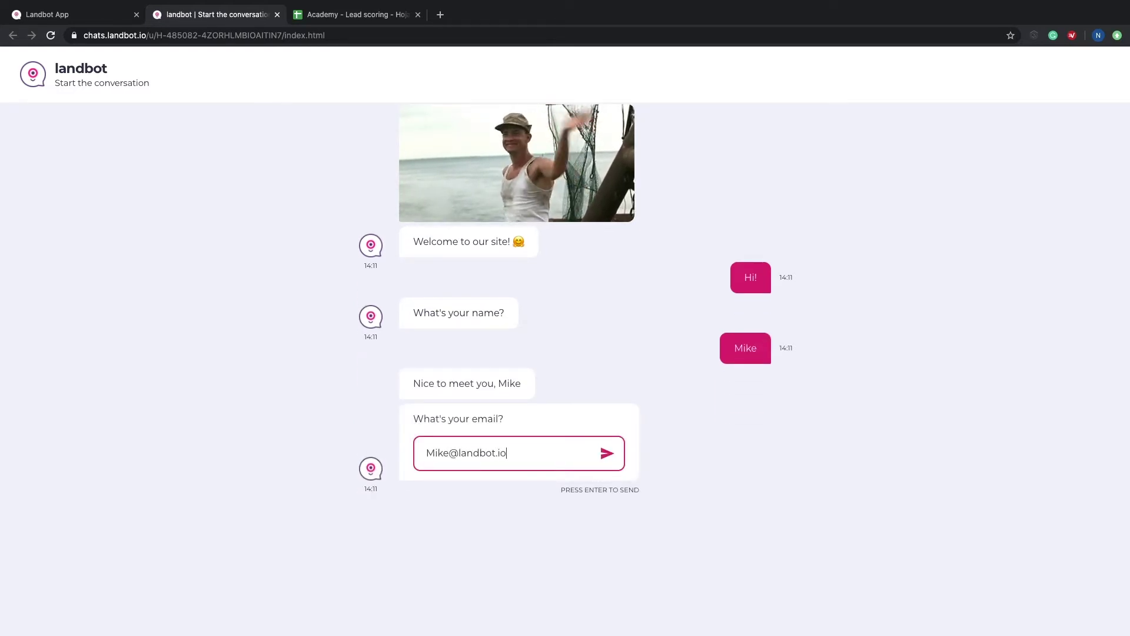
{"action": "key", "text": "Return"}
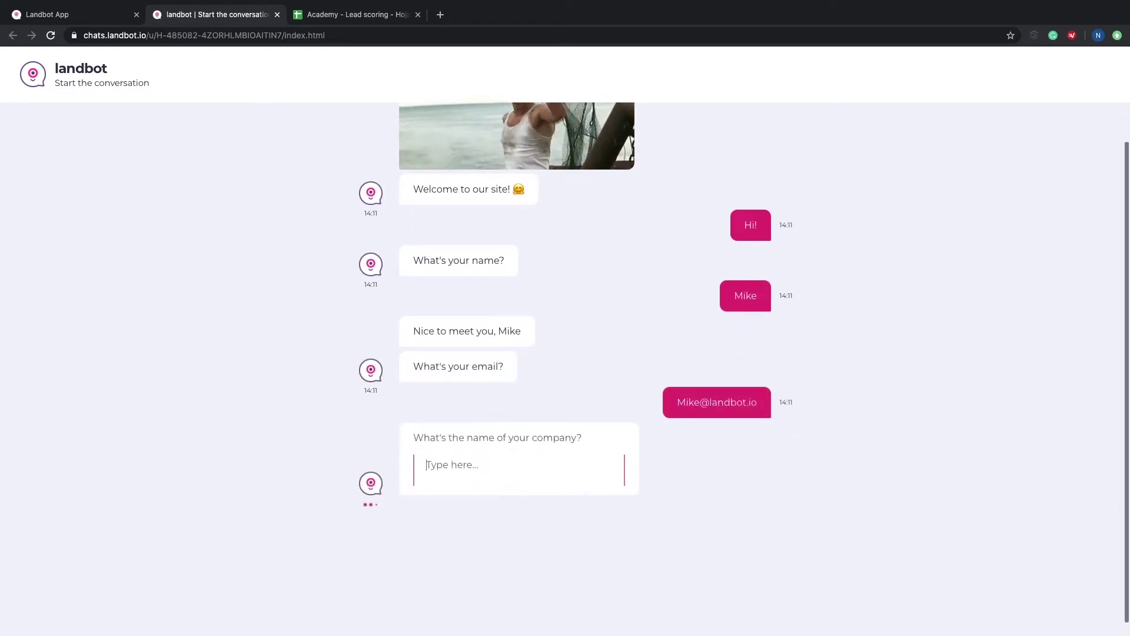
Step: Enter a company name, choose More than 20 employees and More than 500 spend, then return to the builder
{"action": "type", "text": "Mike's Company"}
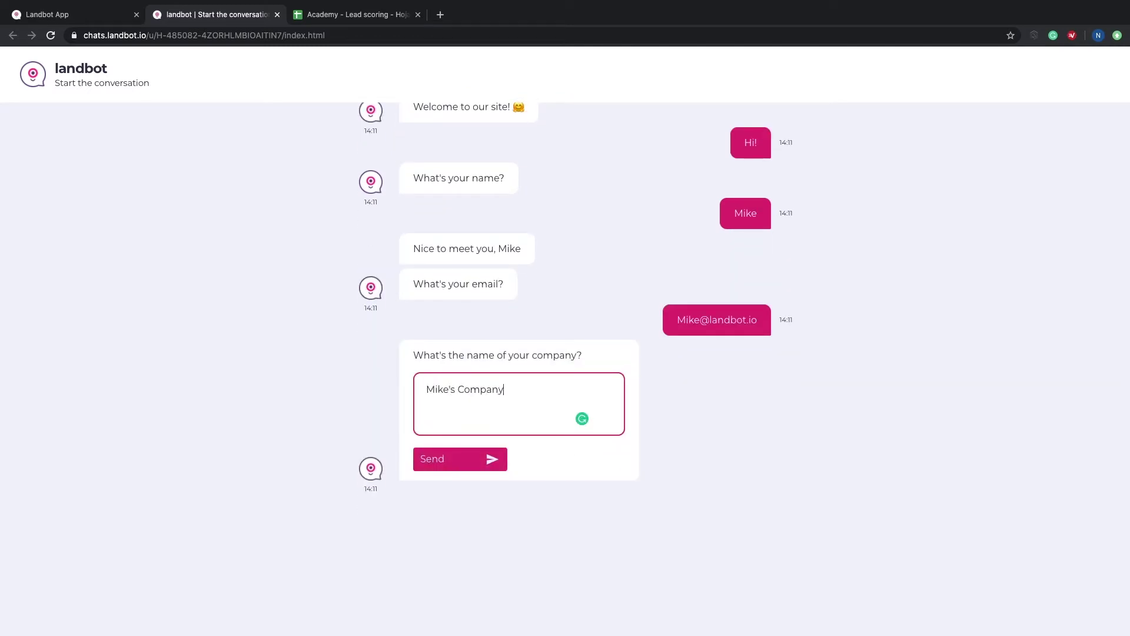
{"action": "left_click", "coordinate": [475, 462]}
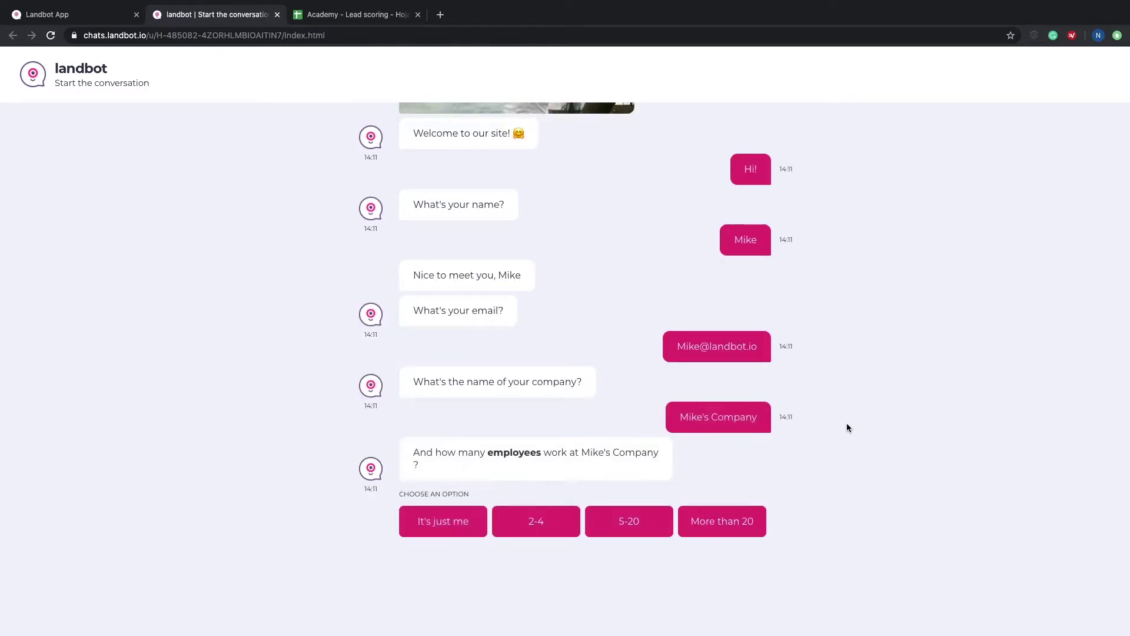
{"action": "left_click", "coordinate": [726, 522]}
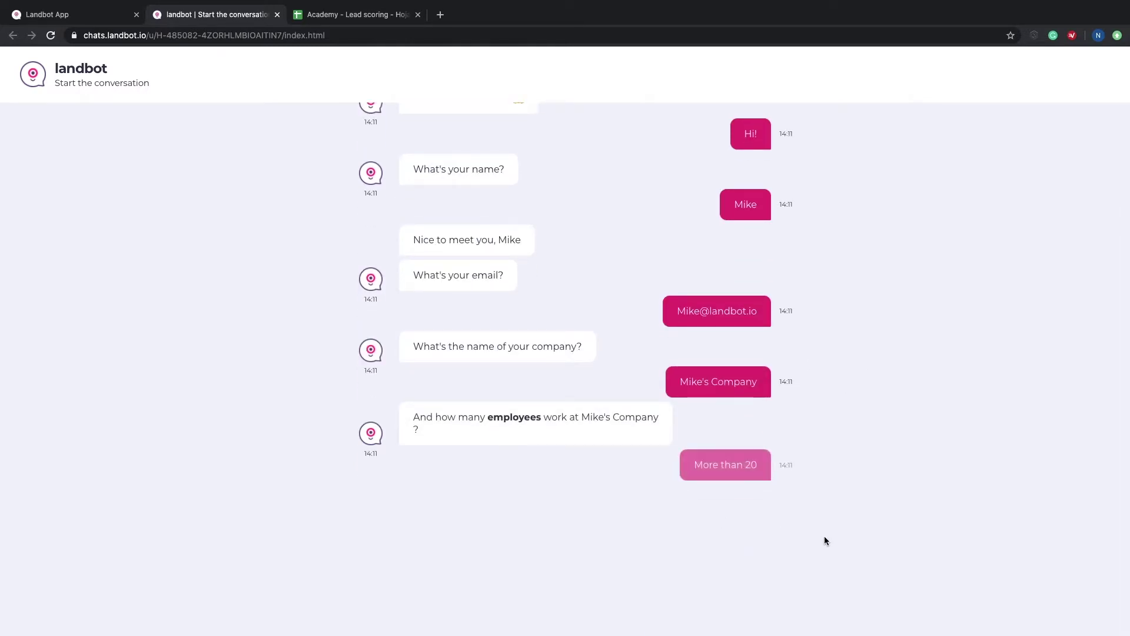
{"action": "left_click", "coordinate": [739, 531]}
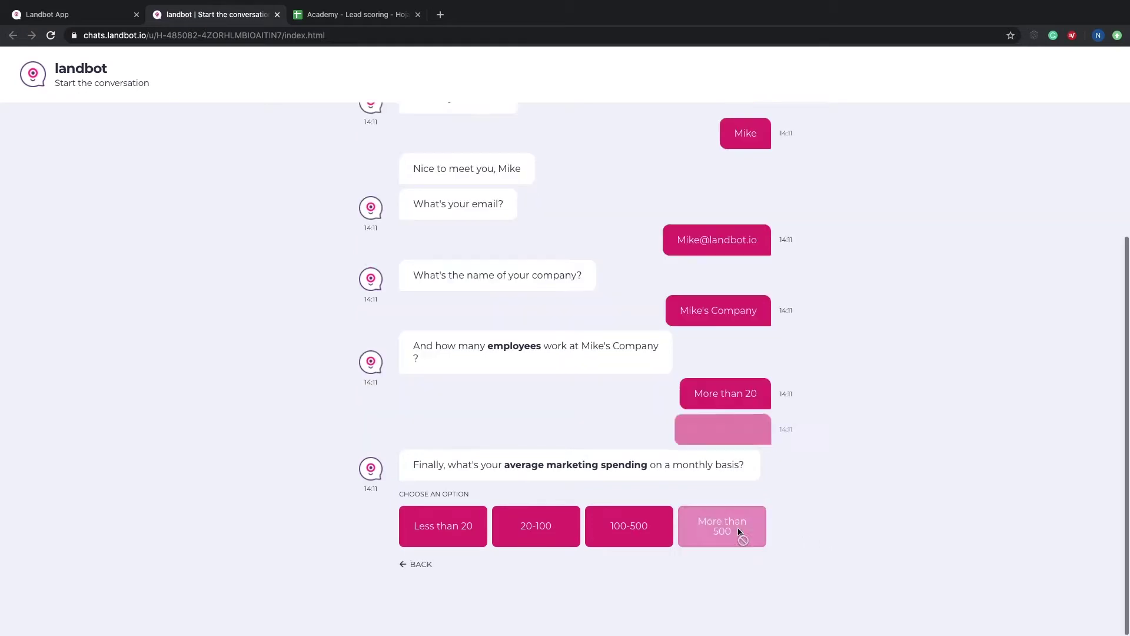
{"action": "key", "text": "ctrl+Page_Up"}
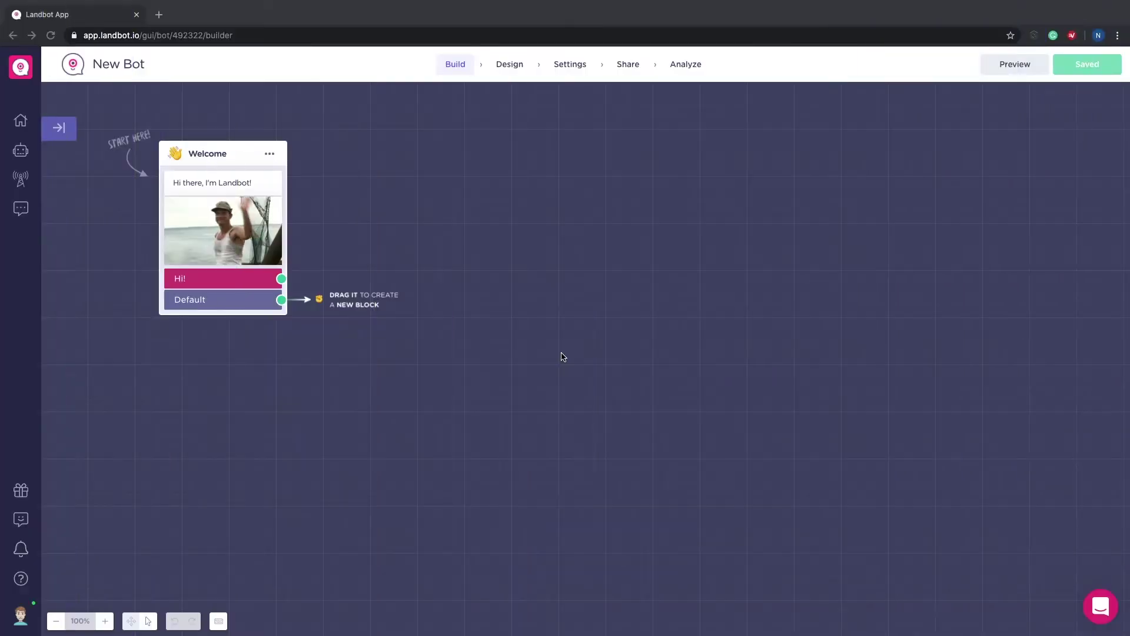
Step: Change the greeting text to "Hi there!"
{"action": "left_click", "coordinate": [209, 184]}
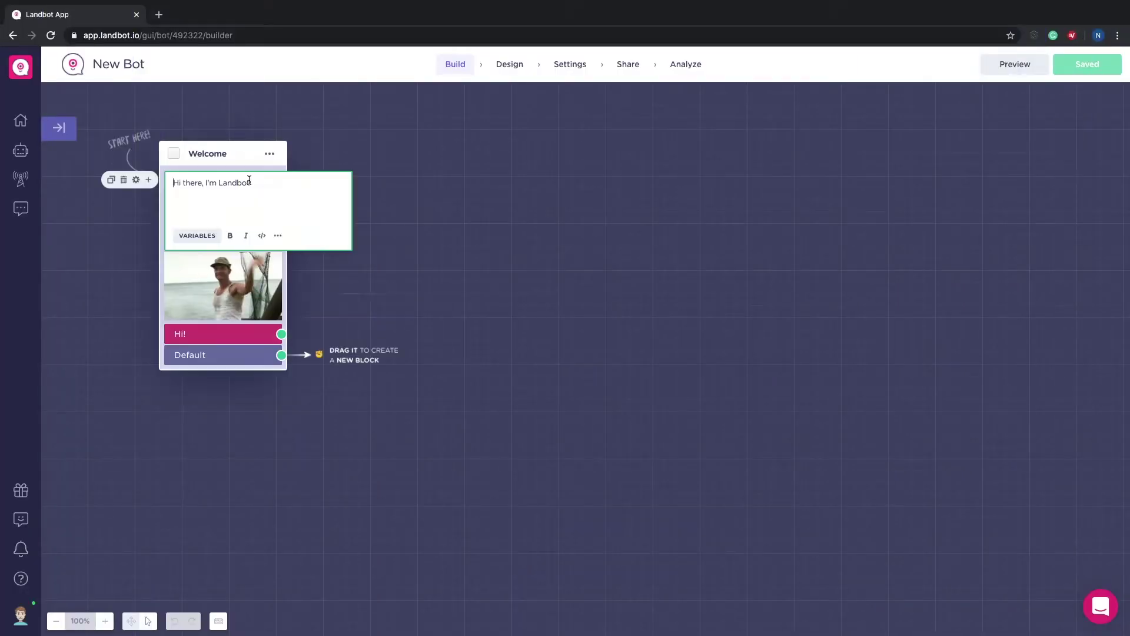
{"action": "left_click_drag", "start_coordinate": [250, 183], "coordinate": [205, 182]}
{"action": "key", "text": "BackSpace"}
{"action": "key", "text": "BackSpace"}
{"action": "key", "text": "BackSpace"}
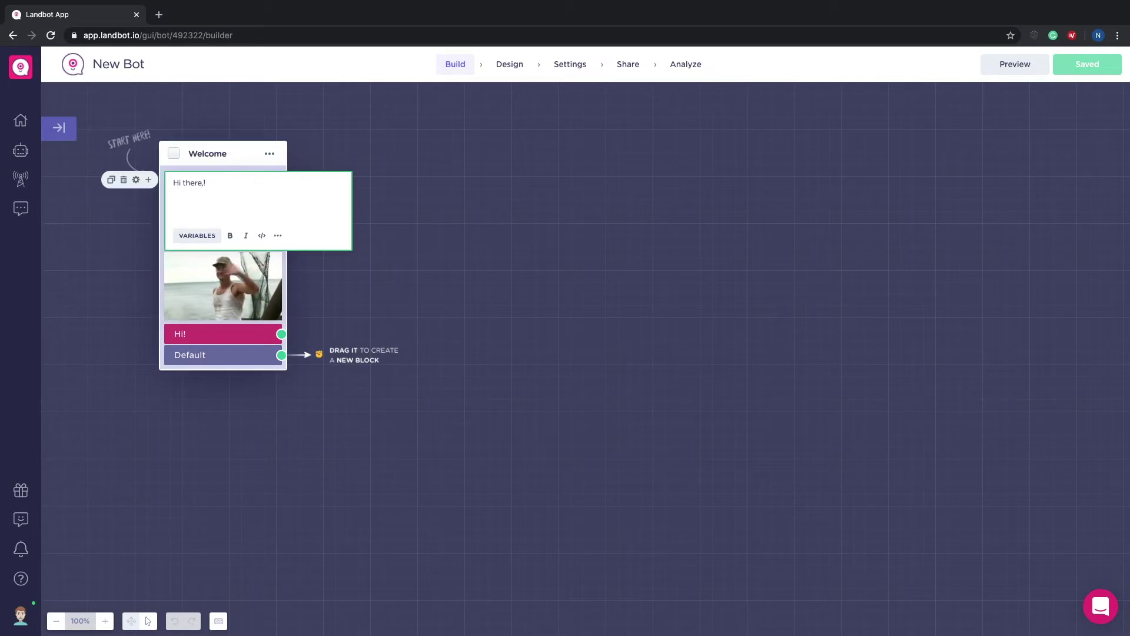
{"action": "key", "text": "Delete"}
{"action": "type", "text": "!"}
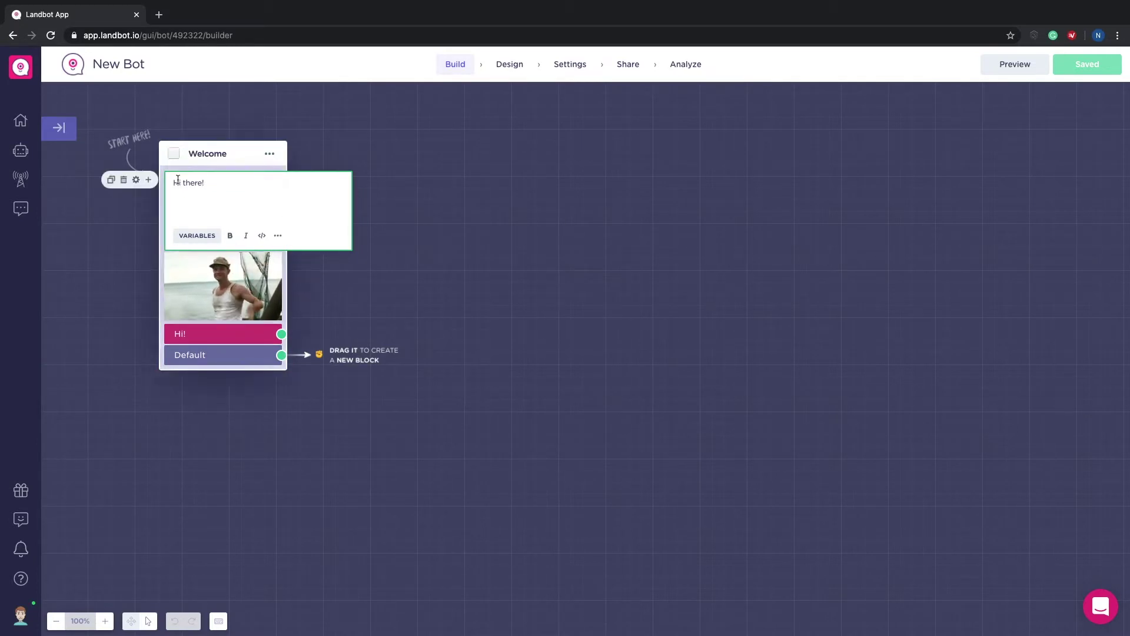
Step: Duplicate the greeting as "Welcome to our site! 🤗" and place it below the GIF
{"action": "left_click", "coordinate": [111, 180]}
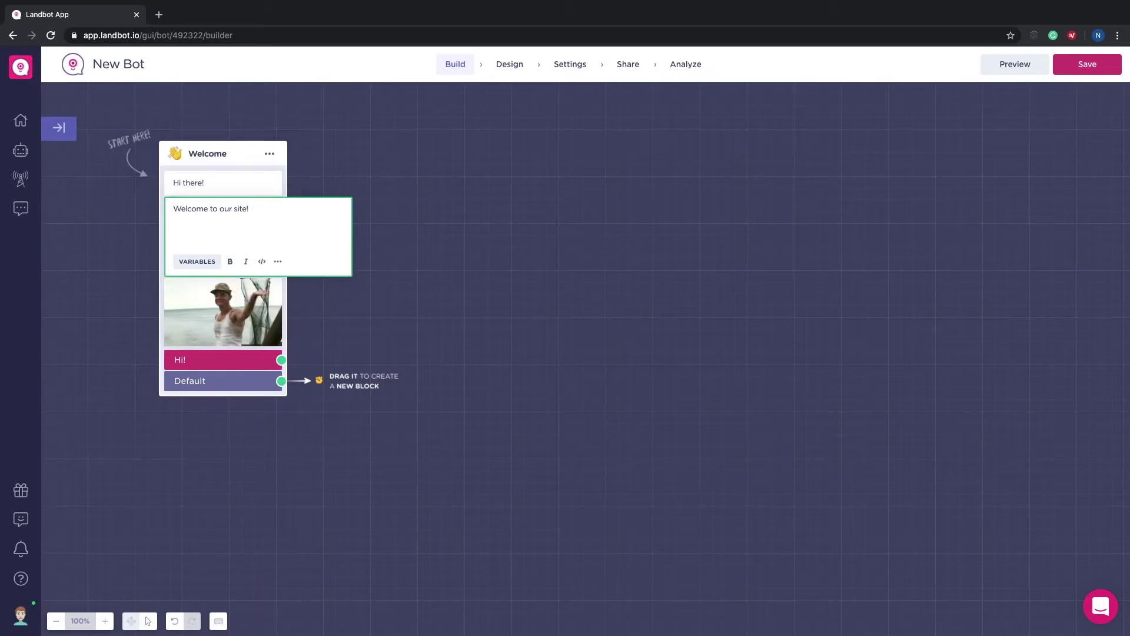
{"action": "left_click", "coordinate": [250, 208]}
{"action": "key", "text": "BackSpace"}
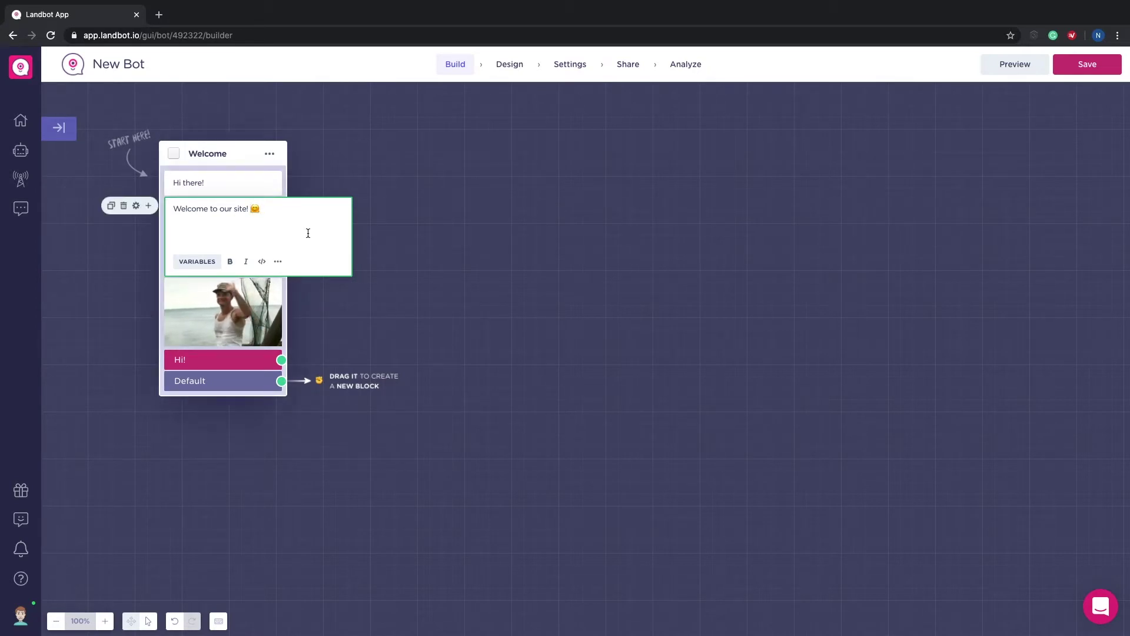
{"action": "left_click", "coordinate": [419, 315]}
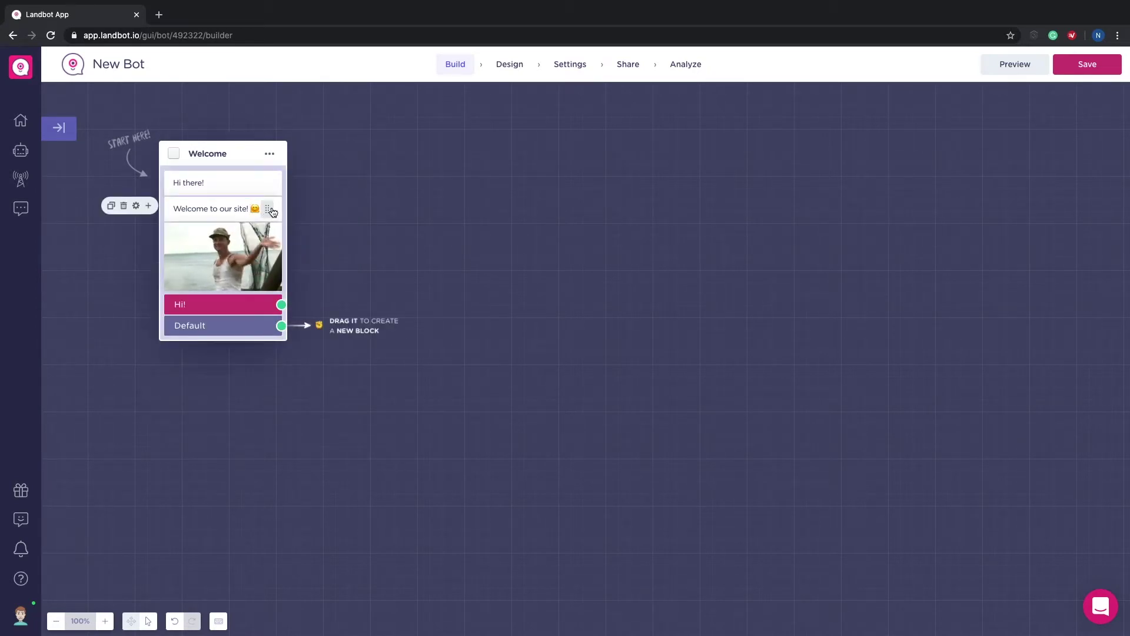
{"action": "left_click_drag", "start_coordinate": [272, 211], "coordinate": [271, 272]}
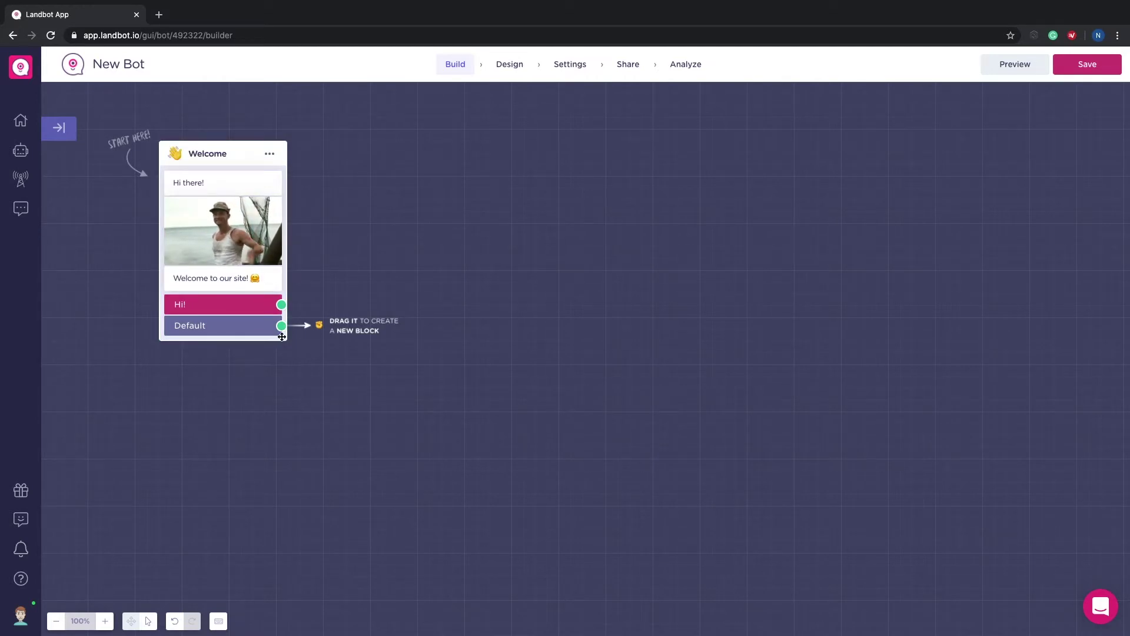
Step: Add a Name question after Hi! that stores the answer in the name variable
{"action": "left_click_drag", "start_coordinate": [281, 304], "coordinate": [381, 234]}
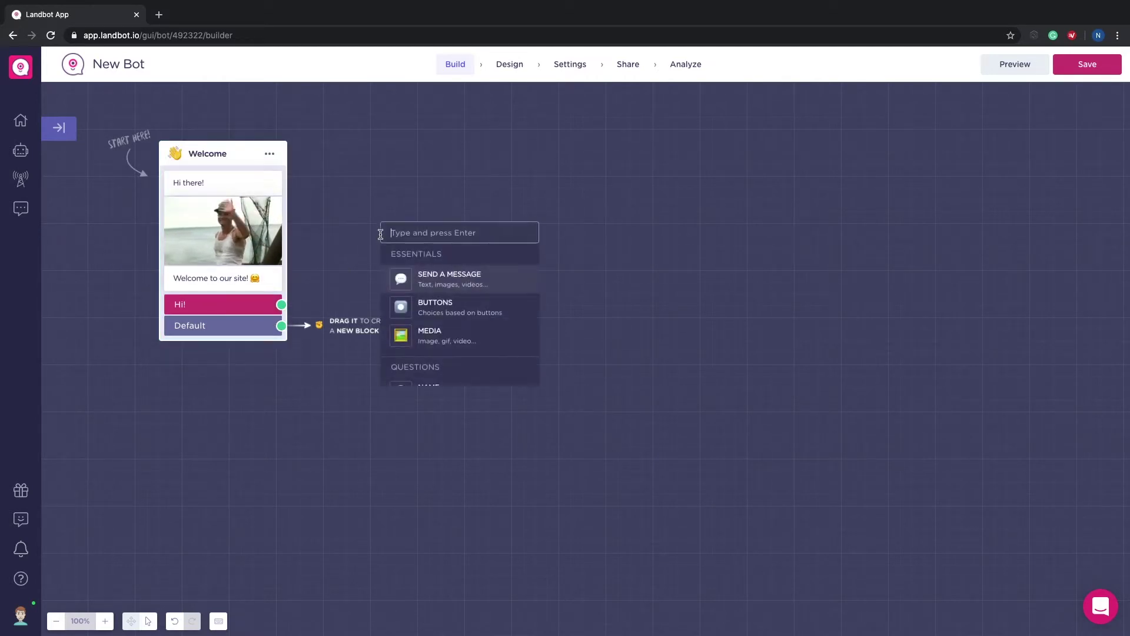
{"action": "type", "text": "n"}
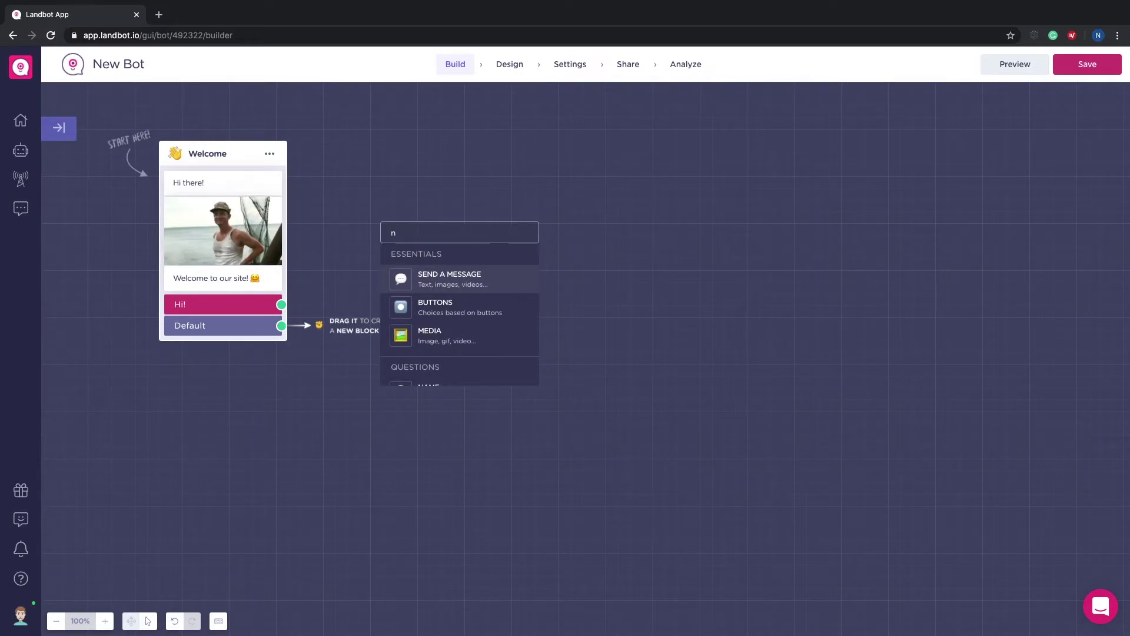
{"action": "type", "text": "ame"}
{"action": "key", "text": "Return"}
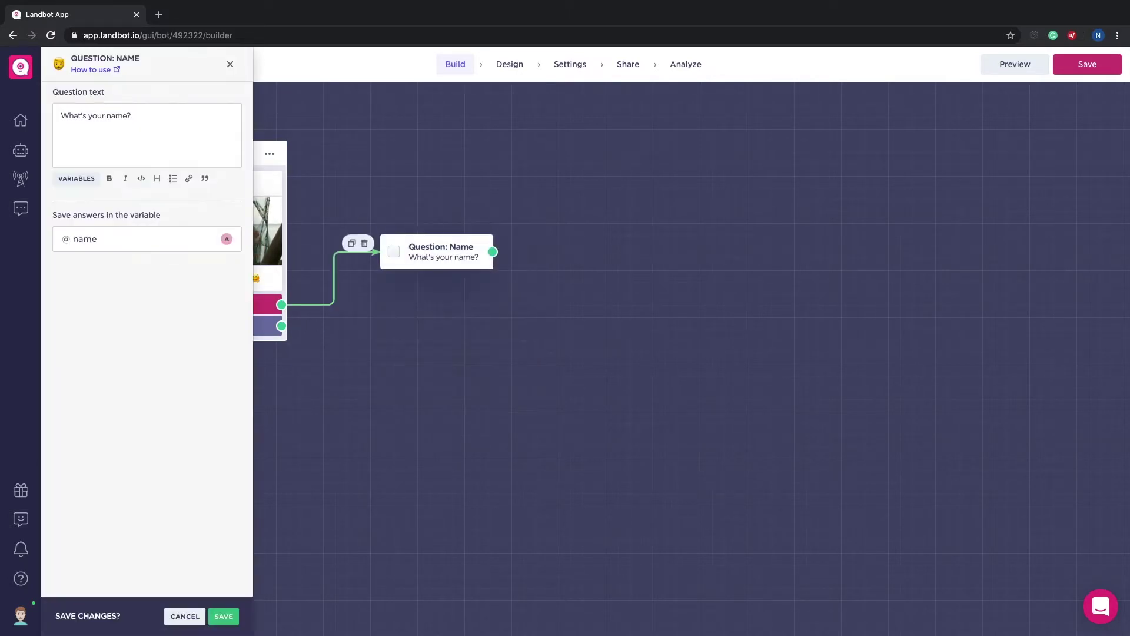
{"action": "left_click", "coordinate": [142, 243]}
{"action": "left_click", "coordinate": [117, 276]}
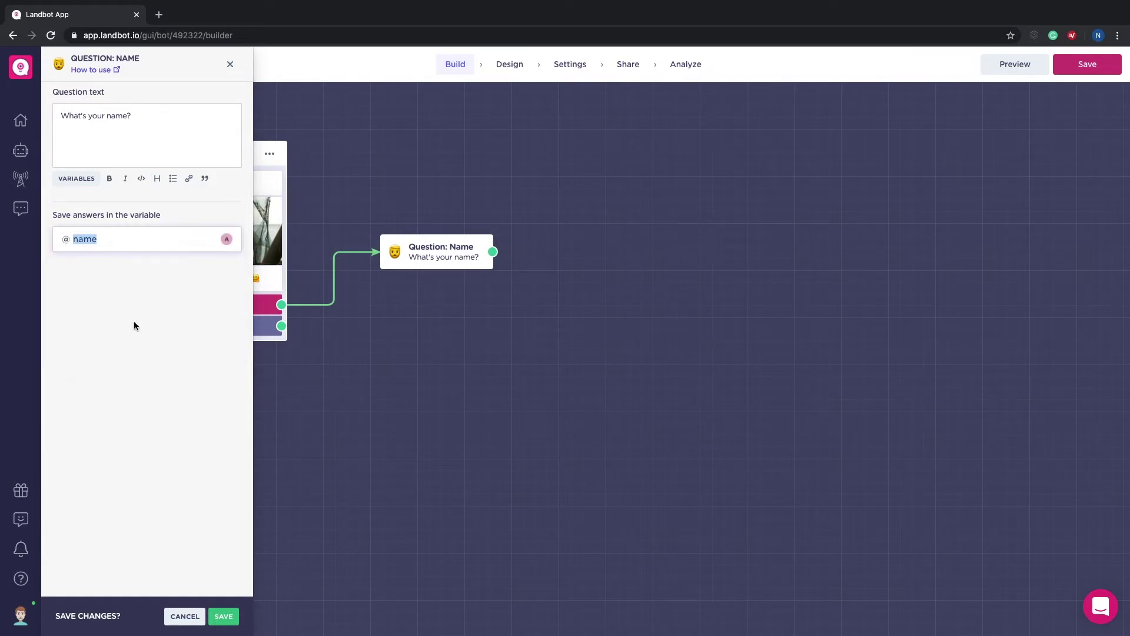
{"action": "left_click", "coordinate": [224, 617]}
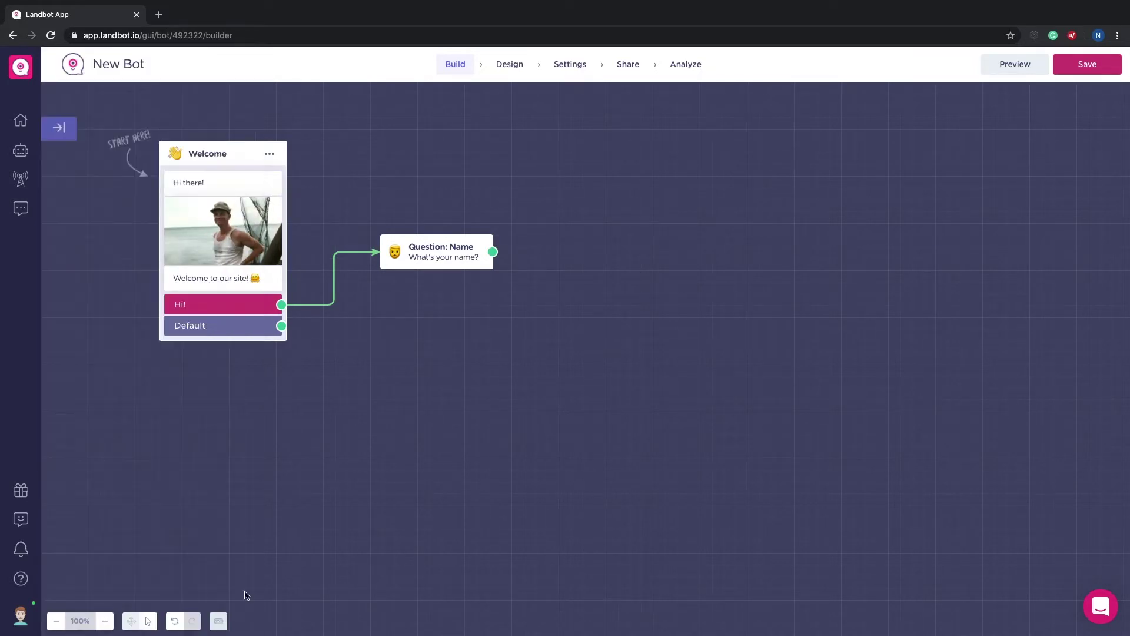
Step: Follow it with a message reading "Nice to meet you," plus the name variable
{"action": "left_click_drag", "start_coordinate": [497, 254], "coordinate": [529, 300]}
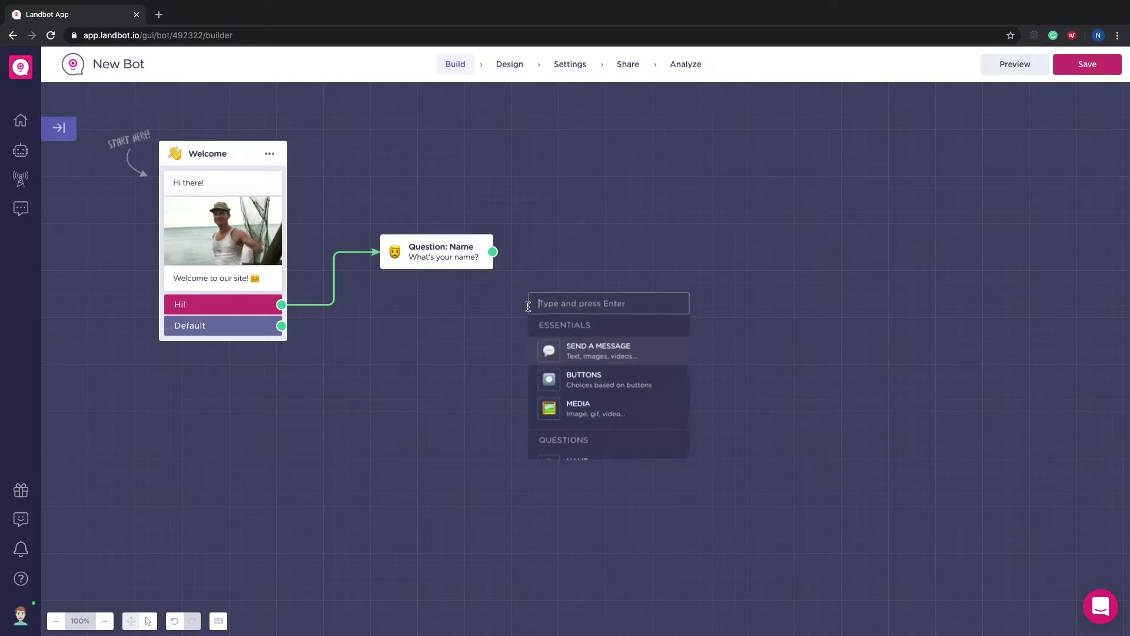
{"action": "left_click", "coordinate": [575, 348]}
{"action": "type", "text": "Nice to meet you,"}
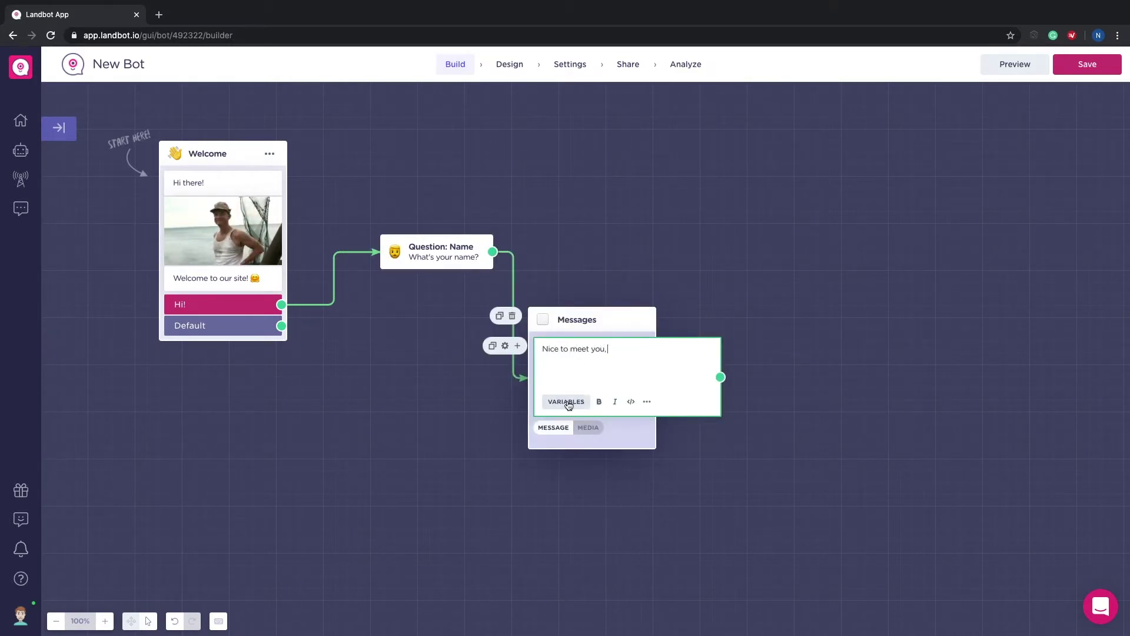
{"action": "left_click", "coordinate": [568, 405]}
{"action": "left_click", "coordinate": [629, 460]}
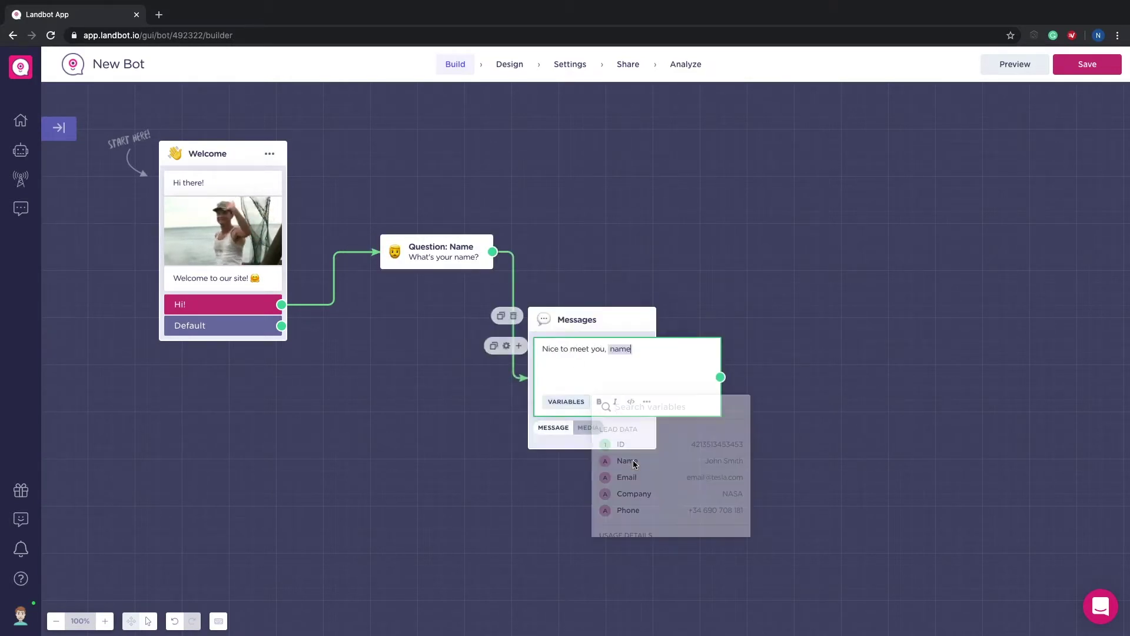
{"action": "left_click", "coordinate": [726, 459]}
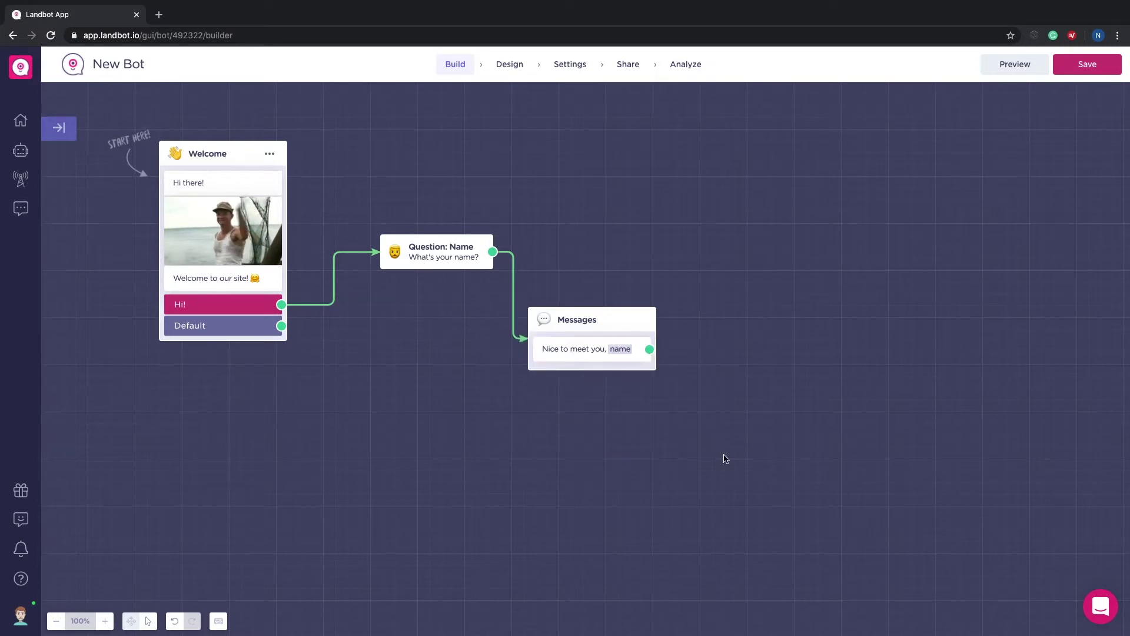
Step: Add an Email question block after the greeting message
{"action": "left_click_drag", "start_coordinate": [649, 349], "coordinate": [743, 235]}
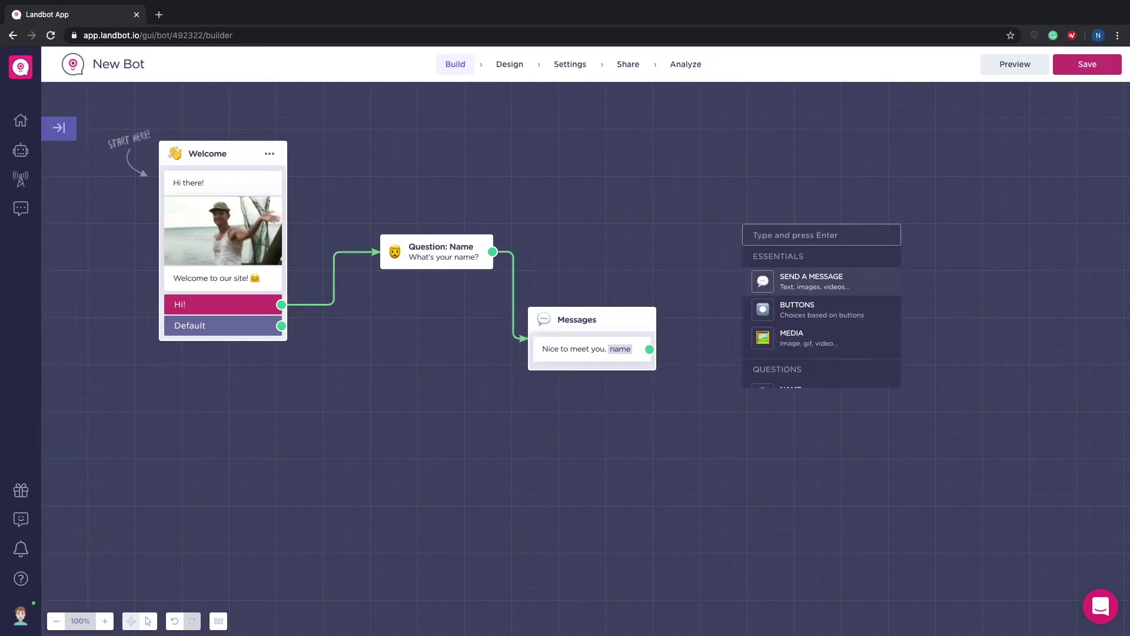
{"action": "type", "text": "ema"}
{"action": "left_click", "coordinate": [783, 283]}
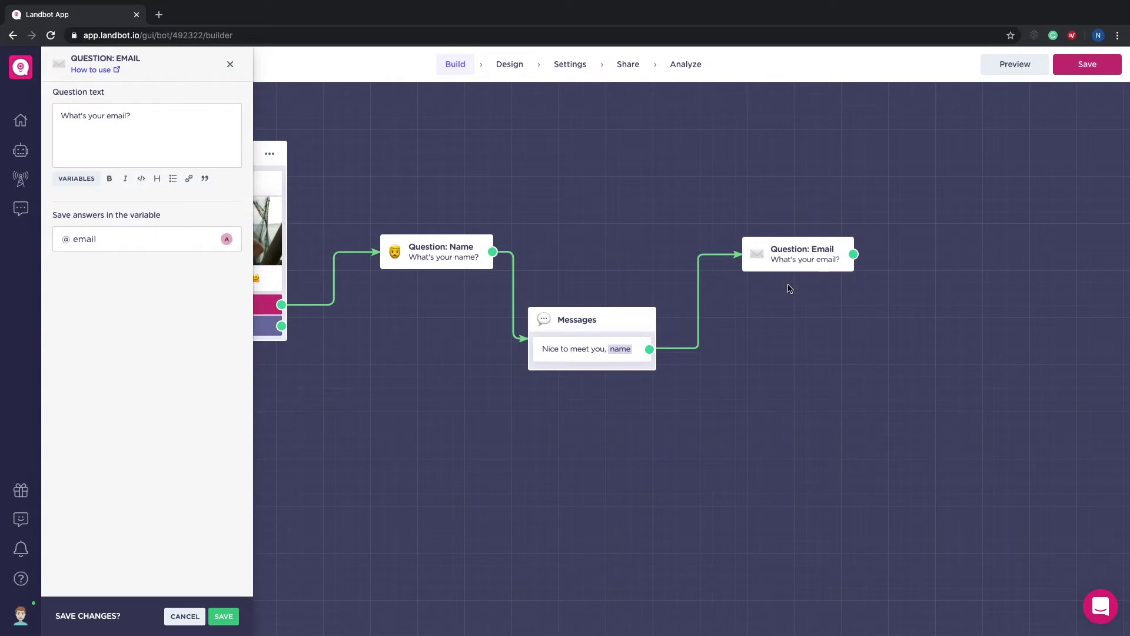
{"action": "left_click", "coordinate": [224, 616]}
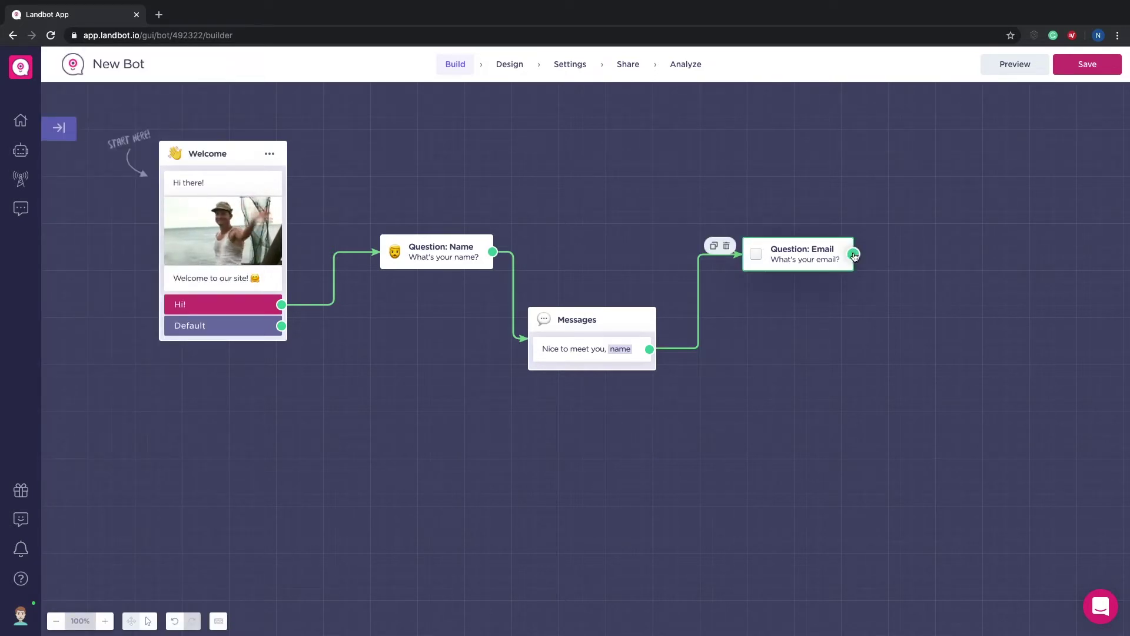
Step: Add a text question "What's the name of your company" saving to the company variable
{"action": "left_click_drag", "start_coordinate": [854, 254], "coordinate": [213, 479]}
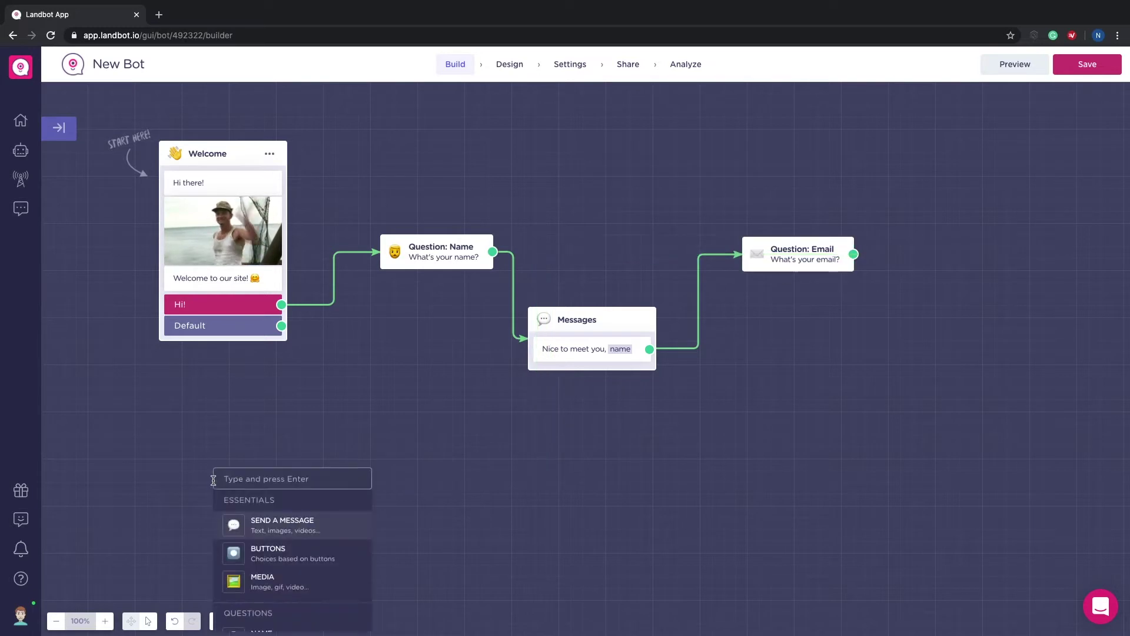
{"action": "type", "text": "que"}
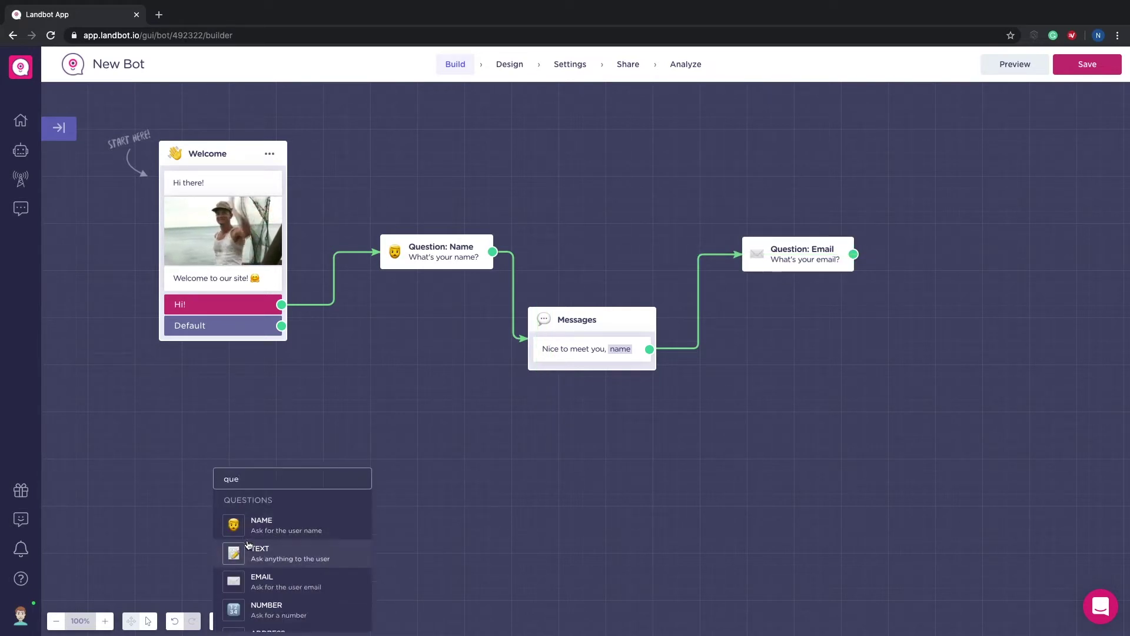
{"action": "left_click", "coordinate": [249, 545]}
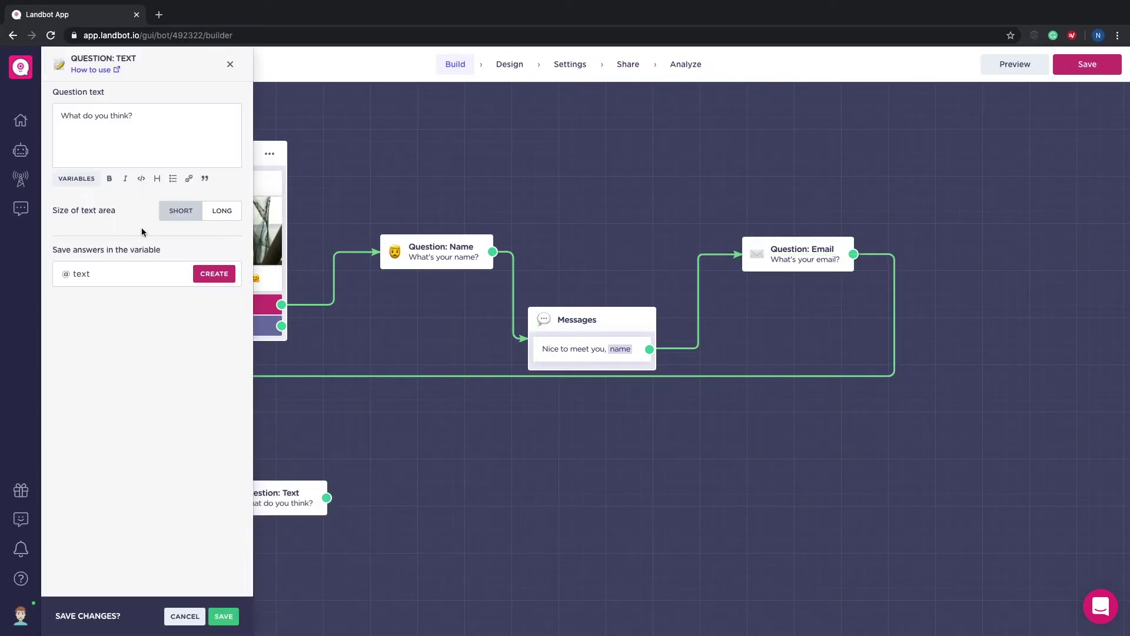
{"action": "key", "text": "ctrl+a"}
{"action": "type", "text": "What"}
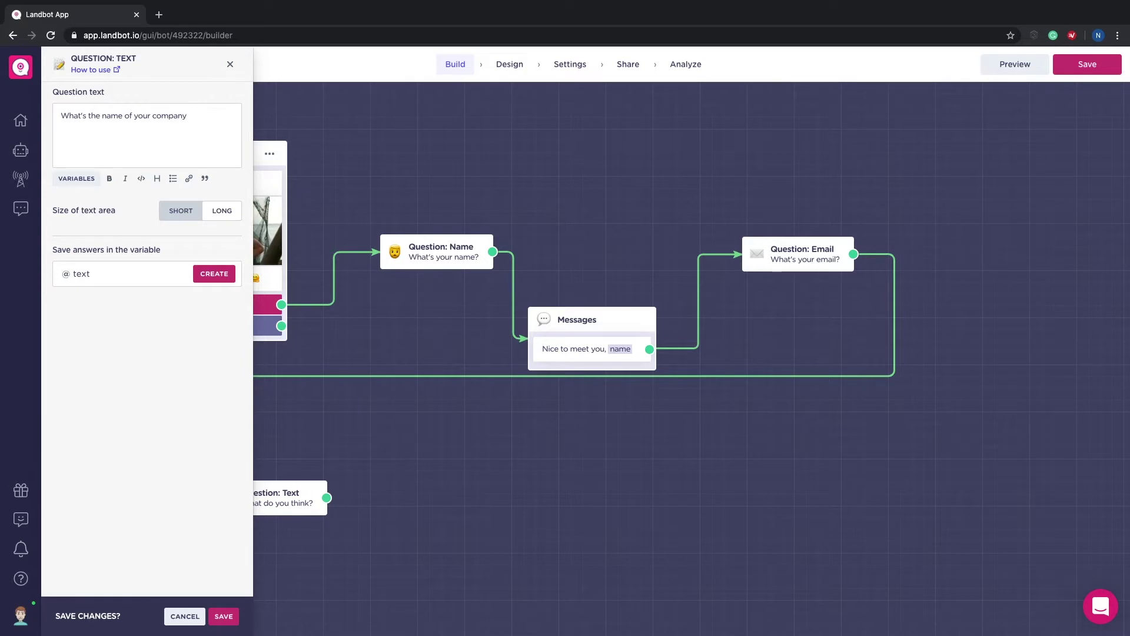
{"action": "left_click", "coordinate": [86, 272]}
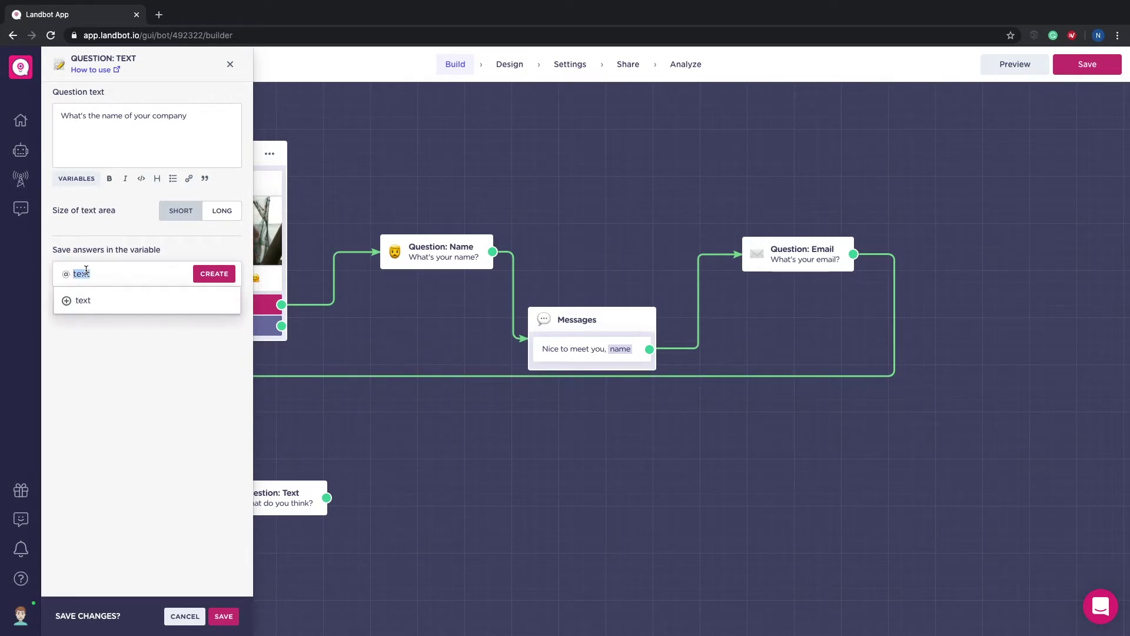
{"action": "type", "text": "company"}
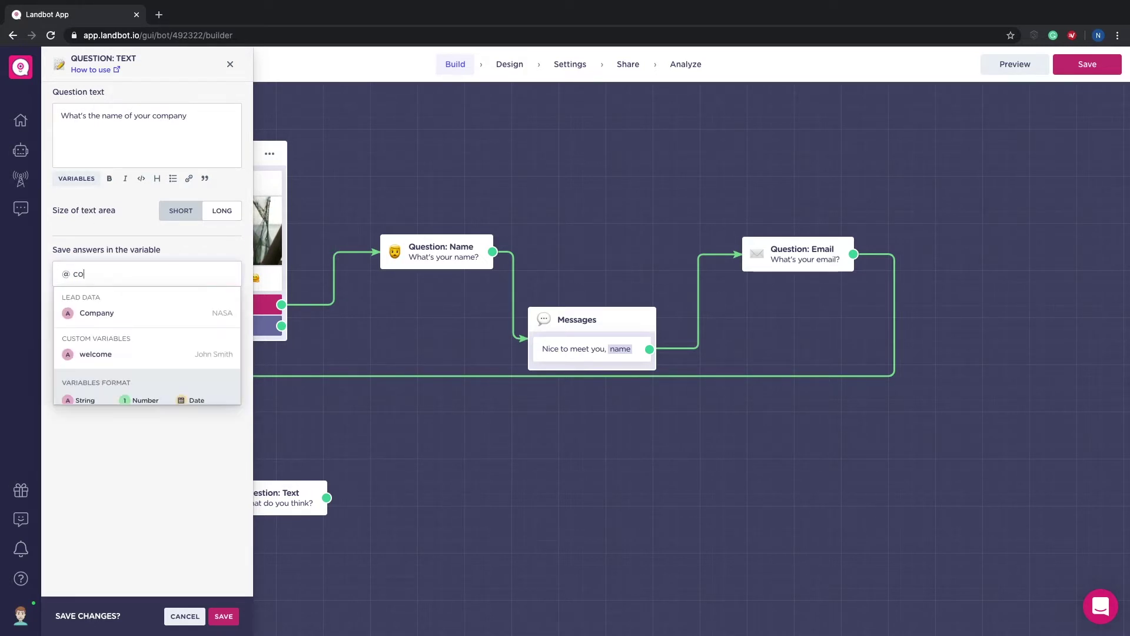
{"action": "left_click", "coordinate": [100, 316]}
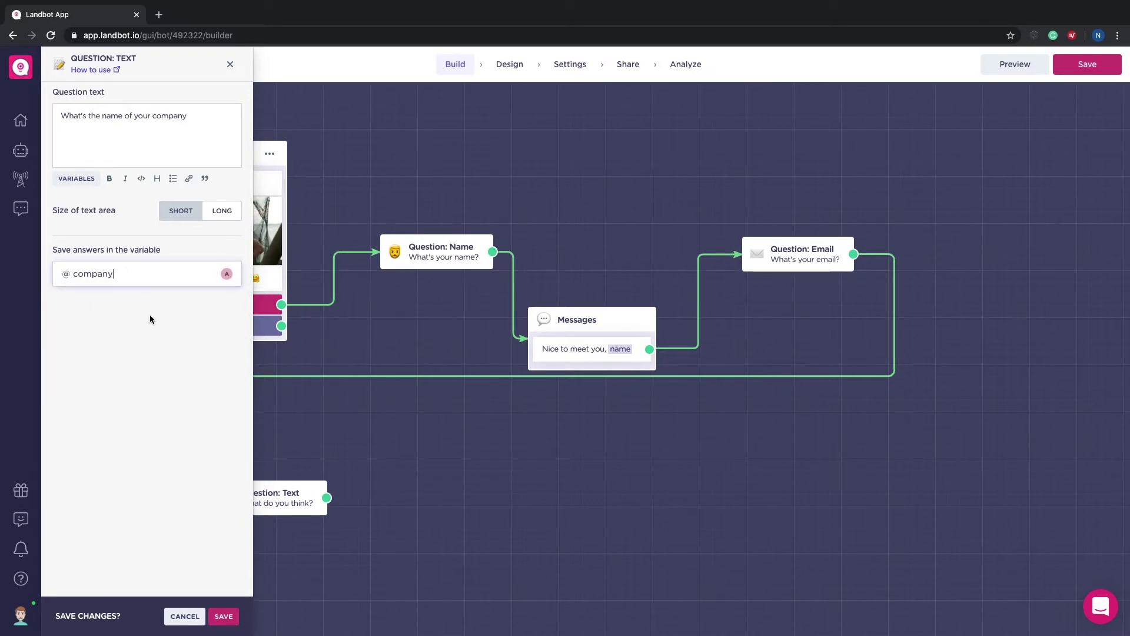
{"action": "left_click", "coordinate": [224, 616]}
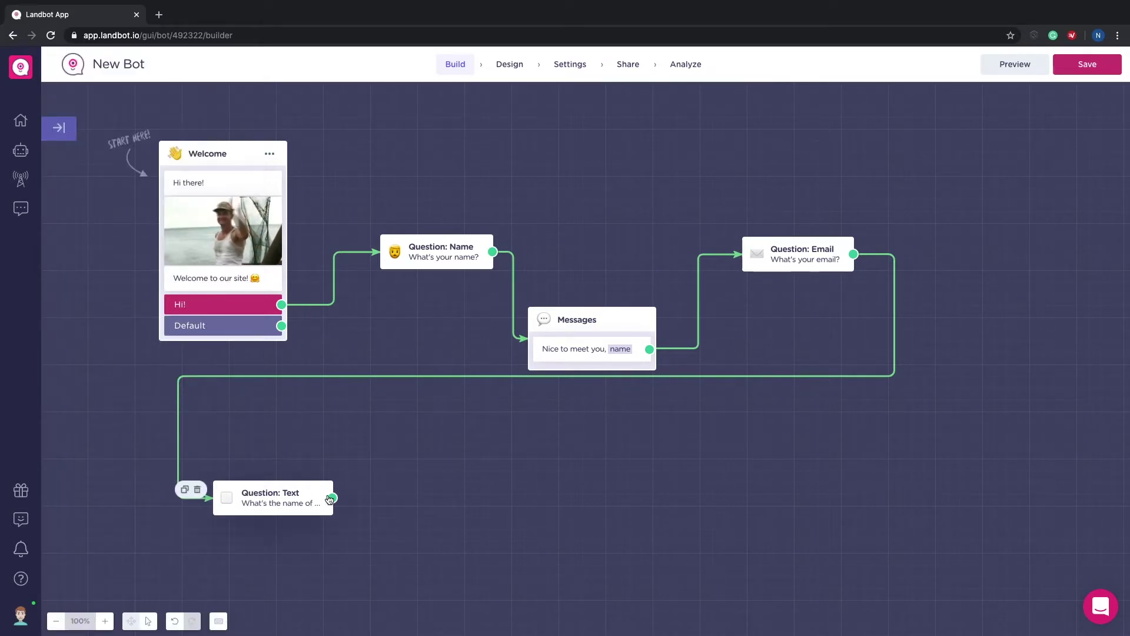
Step: Add a Buttons block asking "And how many employees work at company?" with employees in bold
{"action": "left_click_drag", "start_coordinate": [333, 500], "coordinate": [416, 486]}
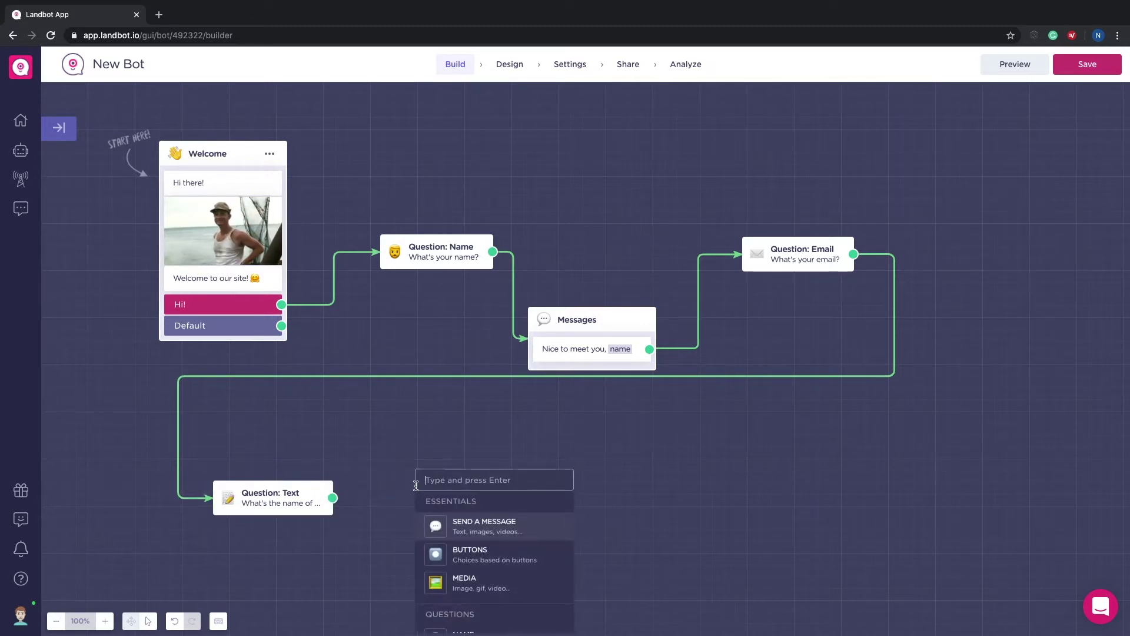
{"action": "type", "text": "but"}
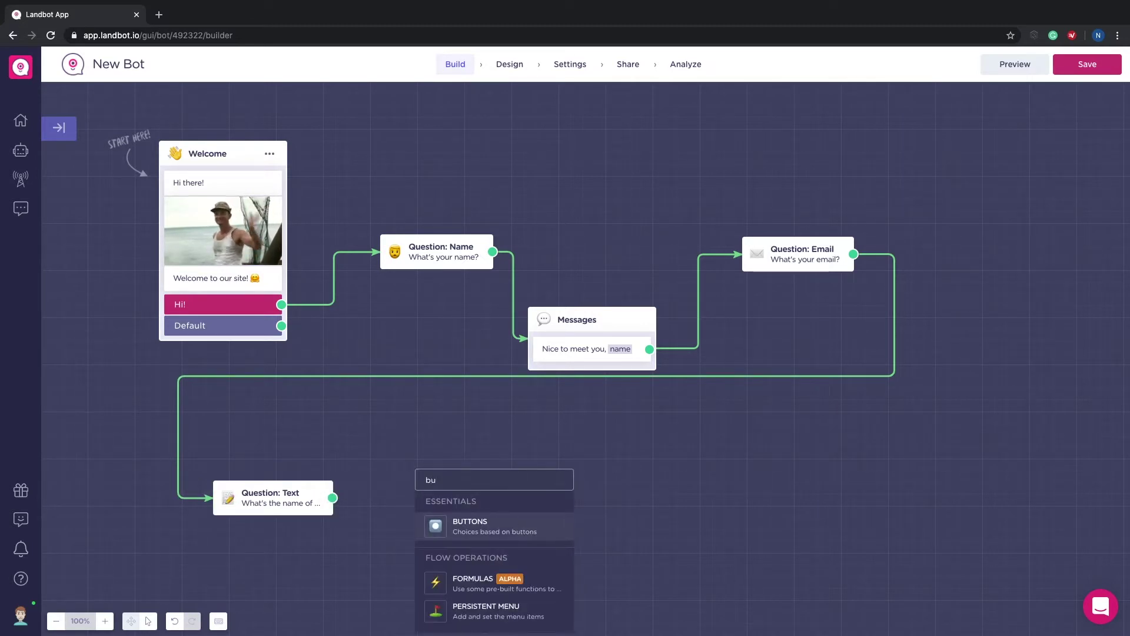
{"action": "key", "text": "Return"}
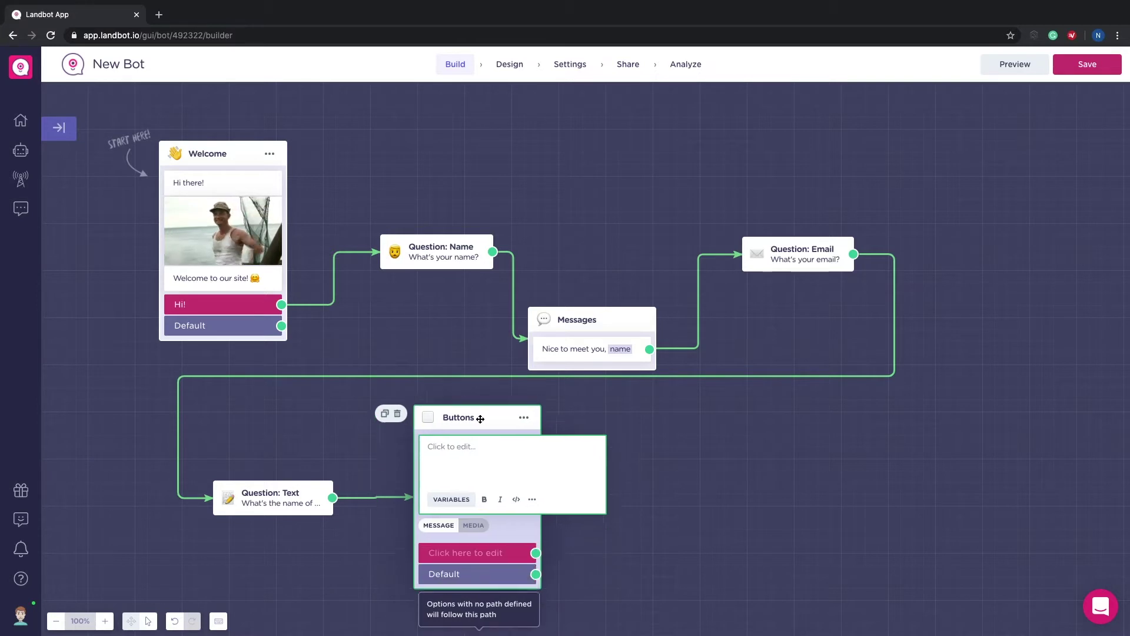
{"action": "type", "text": "An"}
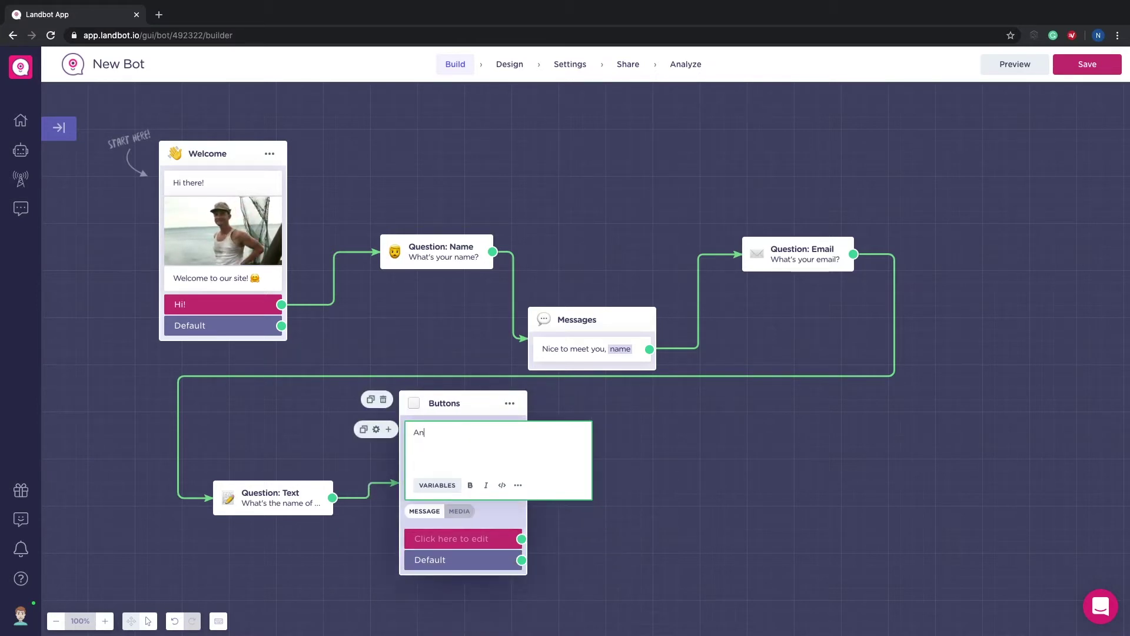
{"action": "type", "text": "d how many employees work at"}
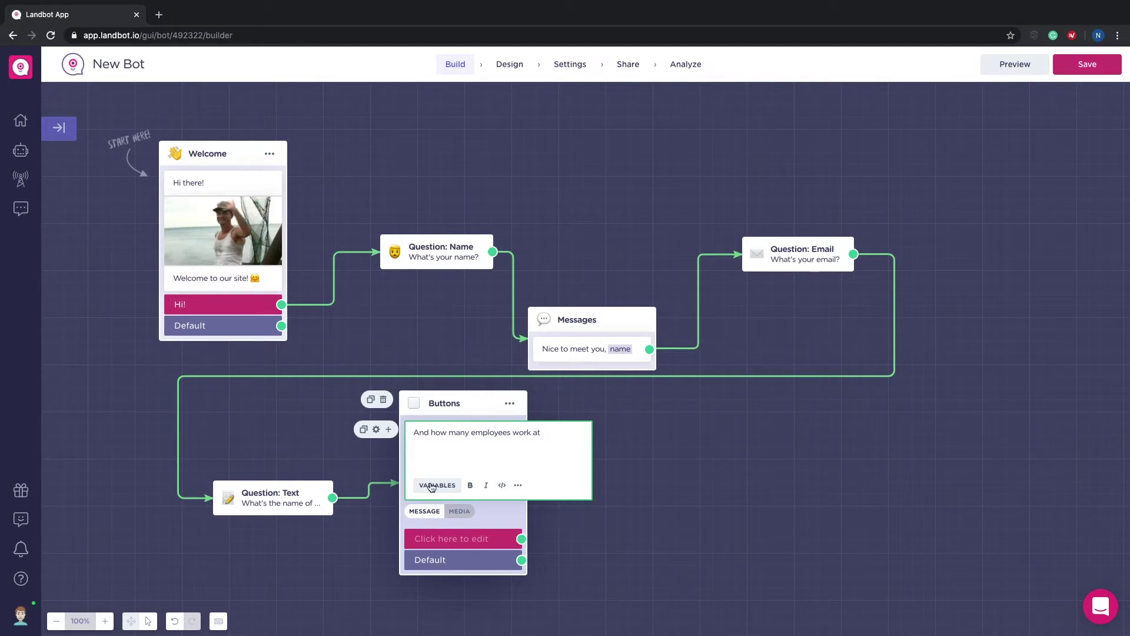
{"action": "left_click", "coordinate": [437, 485]}
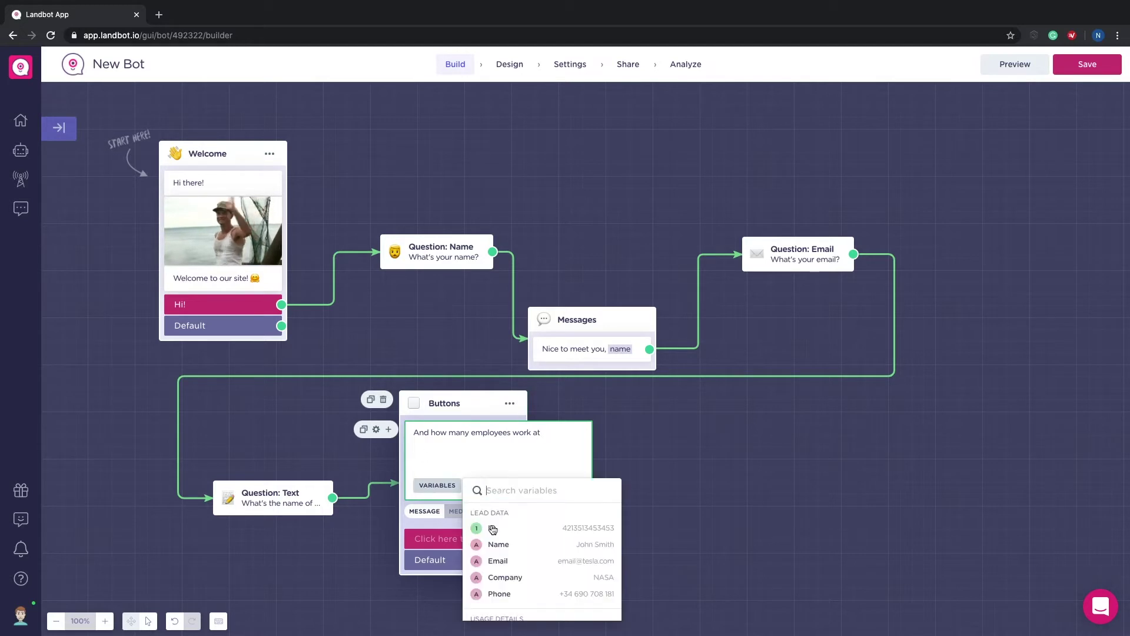
{"action": "left_click", "coordinate": [492, 577]}
{"action": "type", "text": "?"}
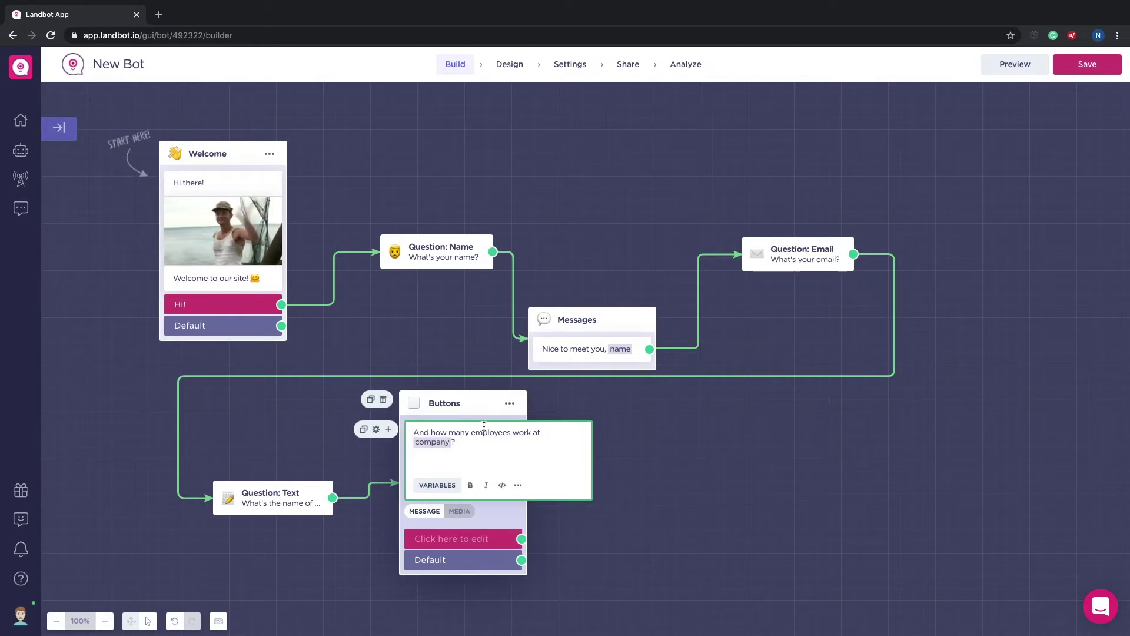
{"action": "double_click", "coordinate": [491, 432]}
{"action": "key", "text": "ctrl+b"}
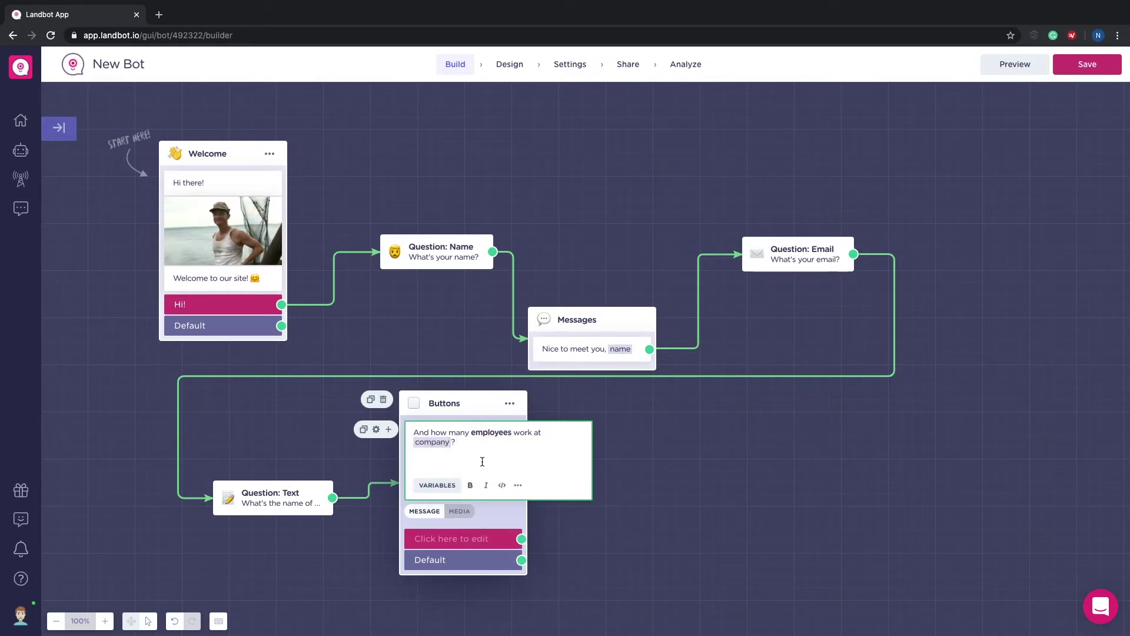
{"action": "left_click", "coordinate": [559, 523]}
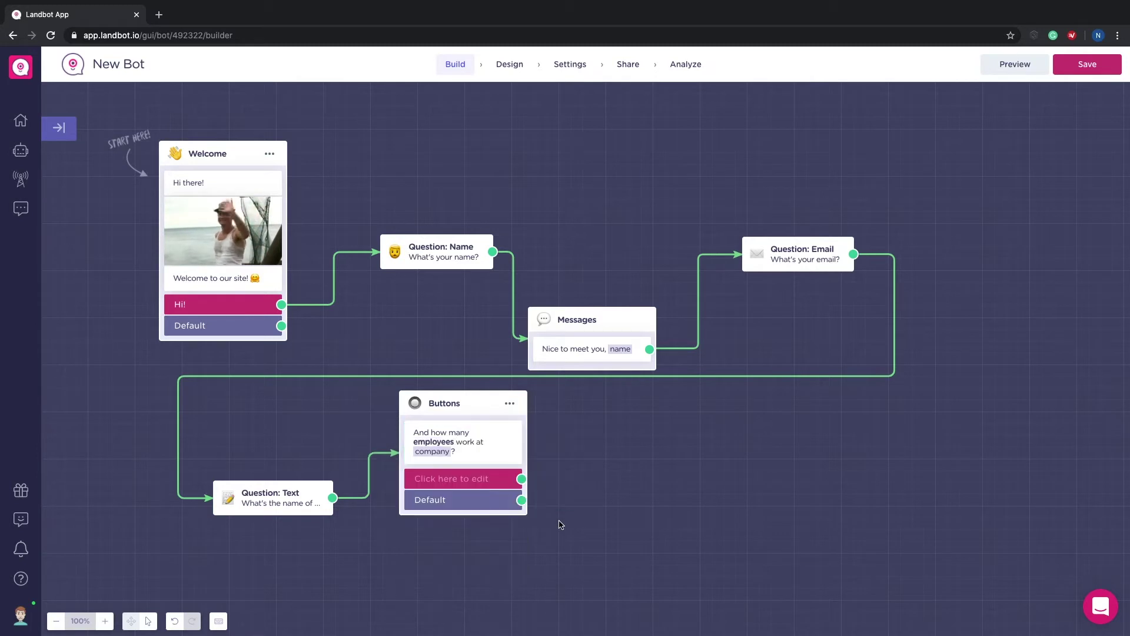
{"action": "left_click", "coordinate": [510, 405]}
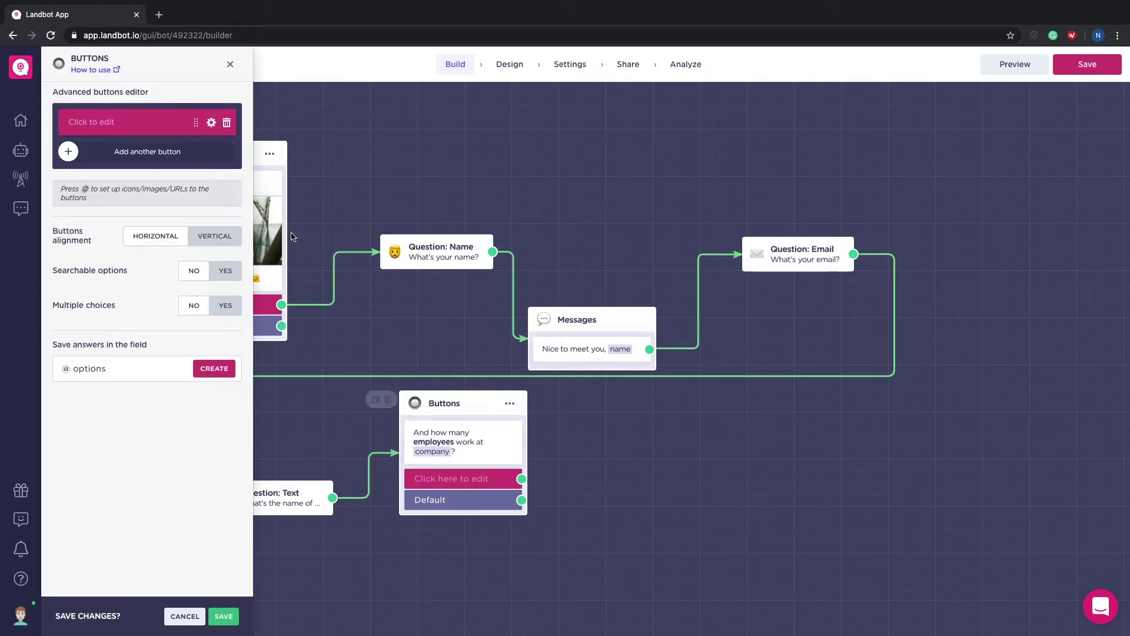
Step: Give the employee question four buttons: It's just me, 2-4, 5-20 and More than 20
{"action": "left_click", "coordinate": [91, 119]}
{"action": "type", "text": "It's just me"}
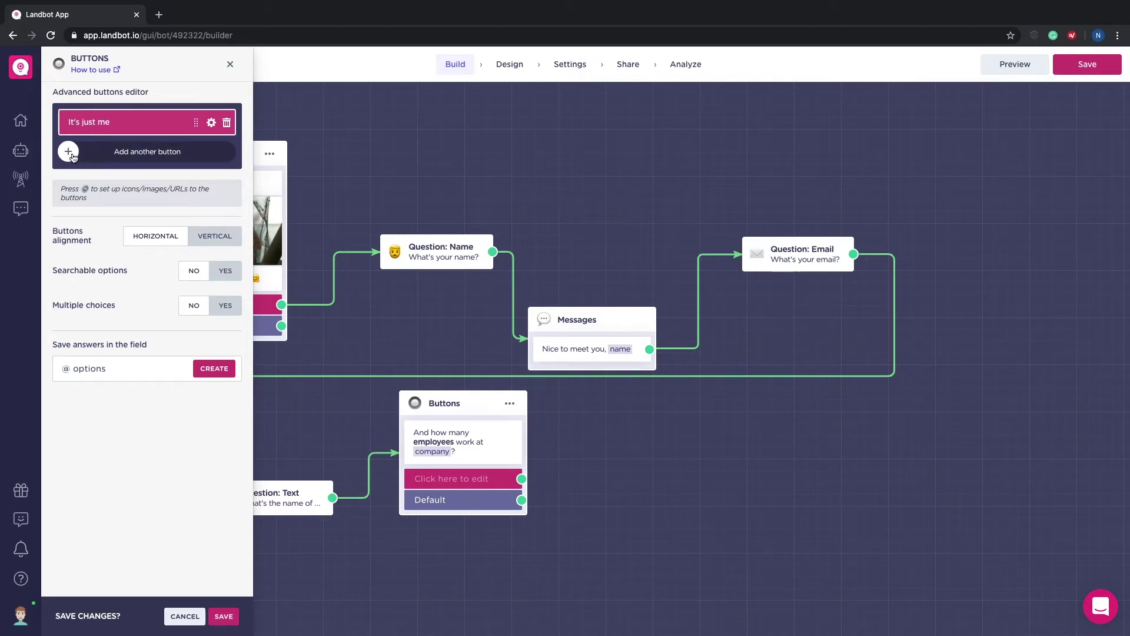
{"action": "left_click", "coordinate": [73, 155]}
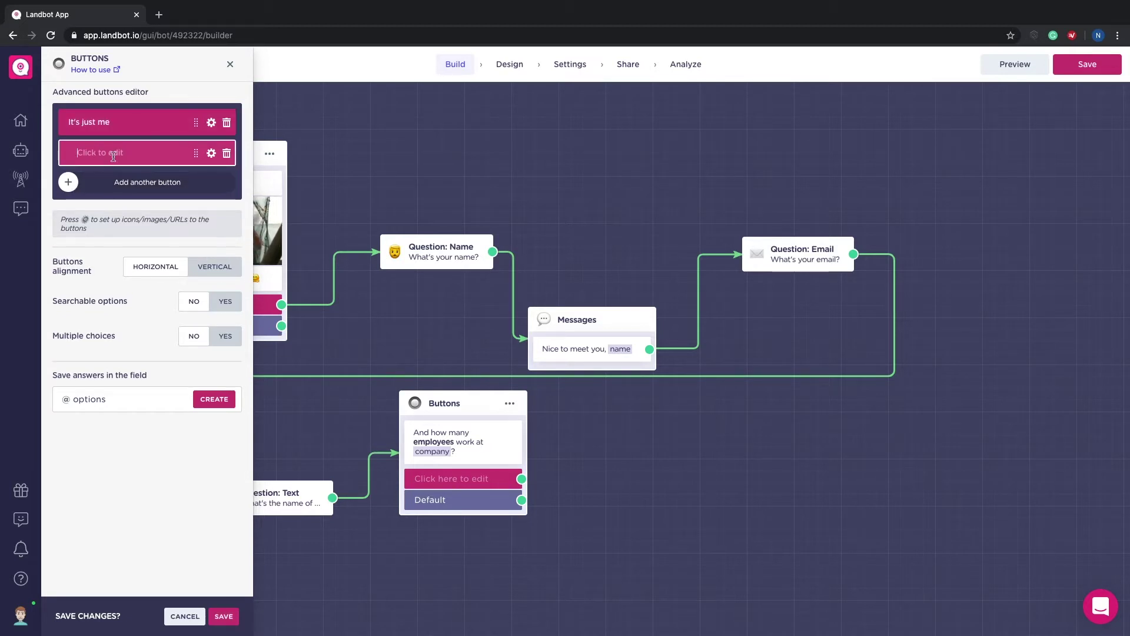
{"action": "type", "text": "2-4"}
{"action": "left_click", "coordinate": [72, 182]}
{"action": "left_click", "coordinate": [71, 183]}
{"action": "type", "text": "5-20"}
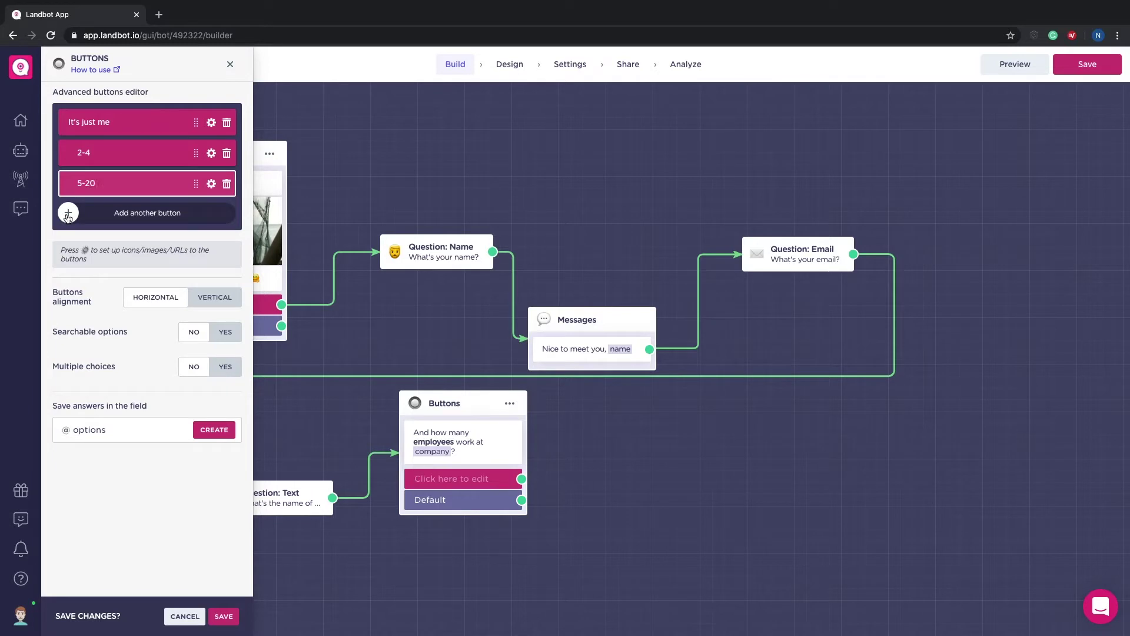
{"action": "left_click", "coordinate": [67, 213]}
{"action": "type", "text": "More than 20"}
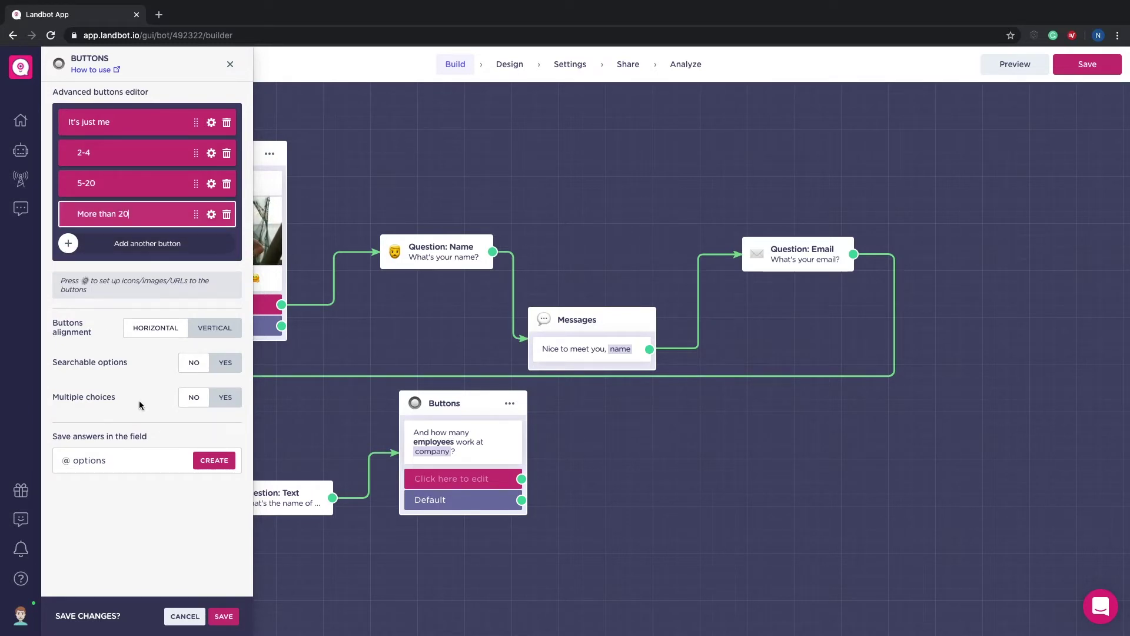
Step: Save the chosen answers to a new employees variable
{"action": "left_click", "coordinate": [96, 457]}
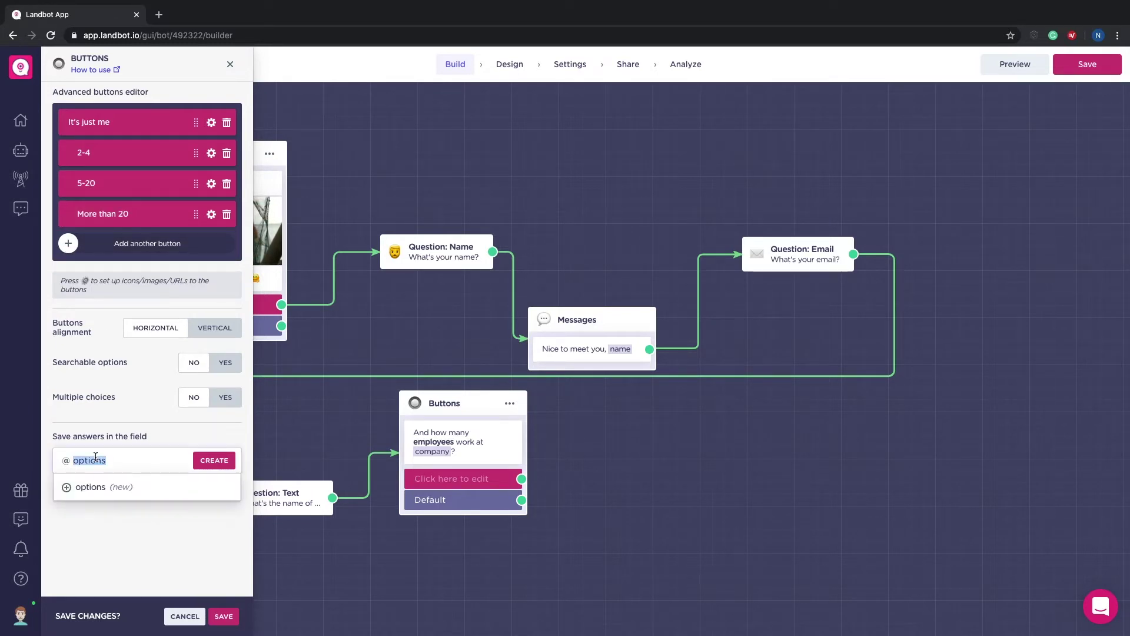
{"action": "type", "text": "emplo"}
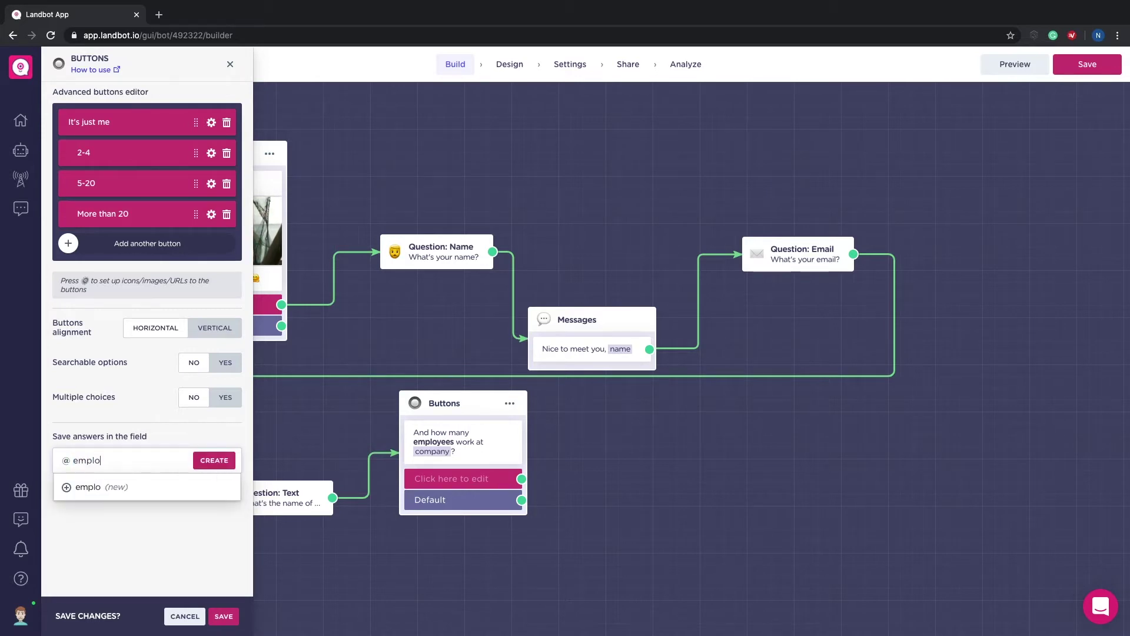
{"action": "type", "text": "yees"}
{"action": "left_click", "coordinate": [113, 492]}
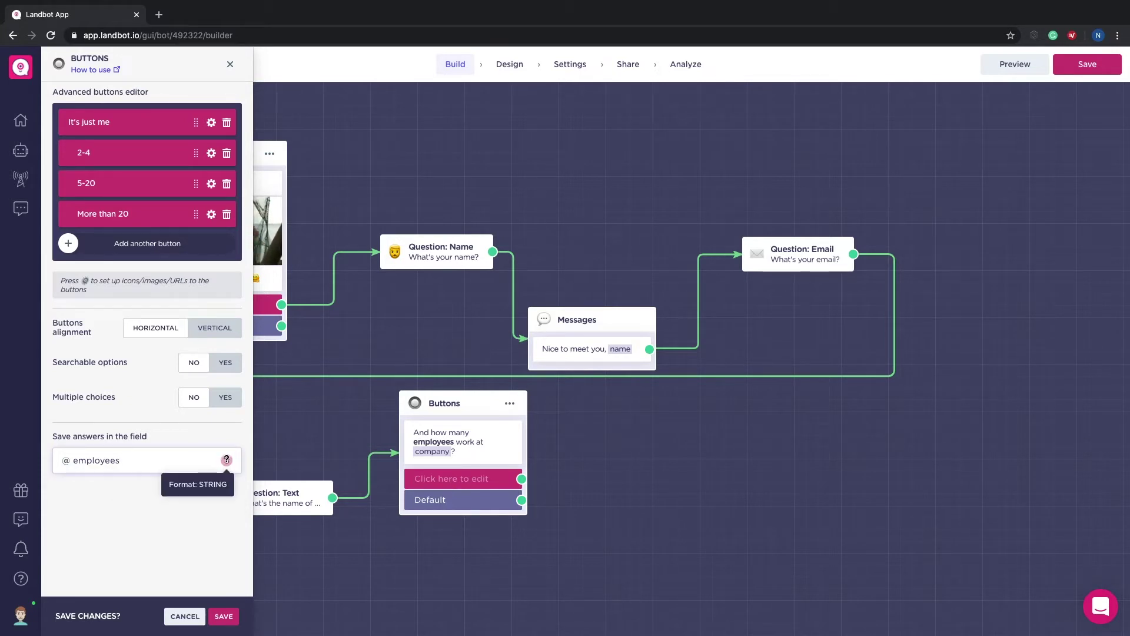
{"action": "left_click", "coordinate": [224, 616]}
Step: Add a Buttons question on the Default path with Less than 20, 20-100, 100-500 and More than 500
{"action": "left_click_drag", "start_coordinate": [521, 563], "coordinate": [686, 444]}
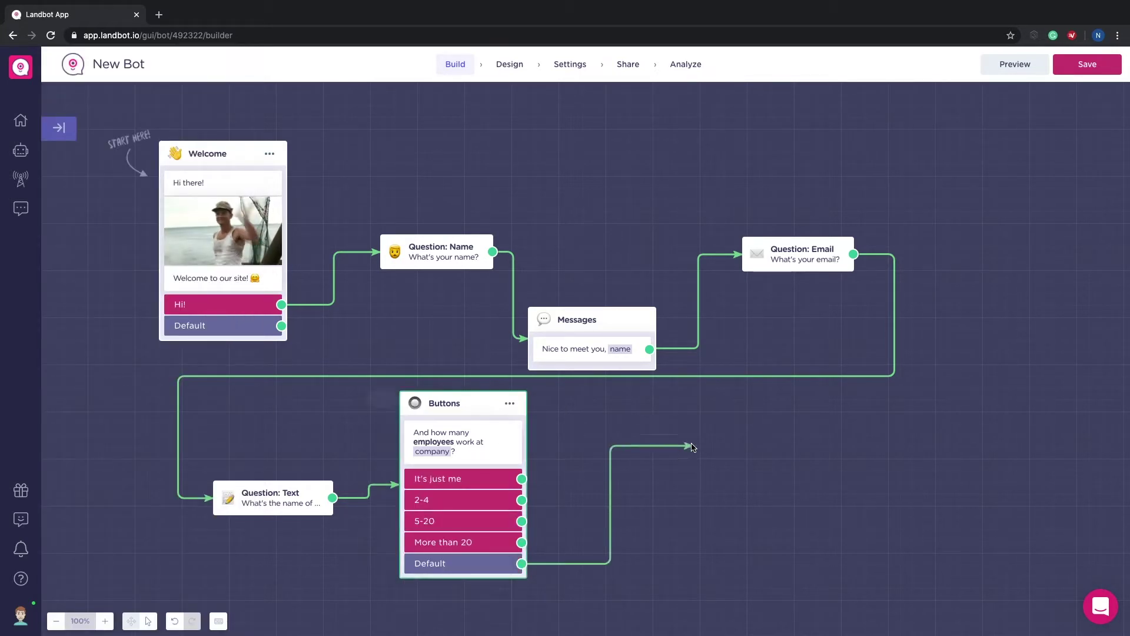
{"action": "left_click", "coordinate": [727, 524]}
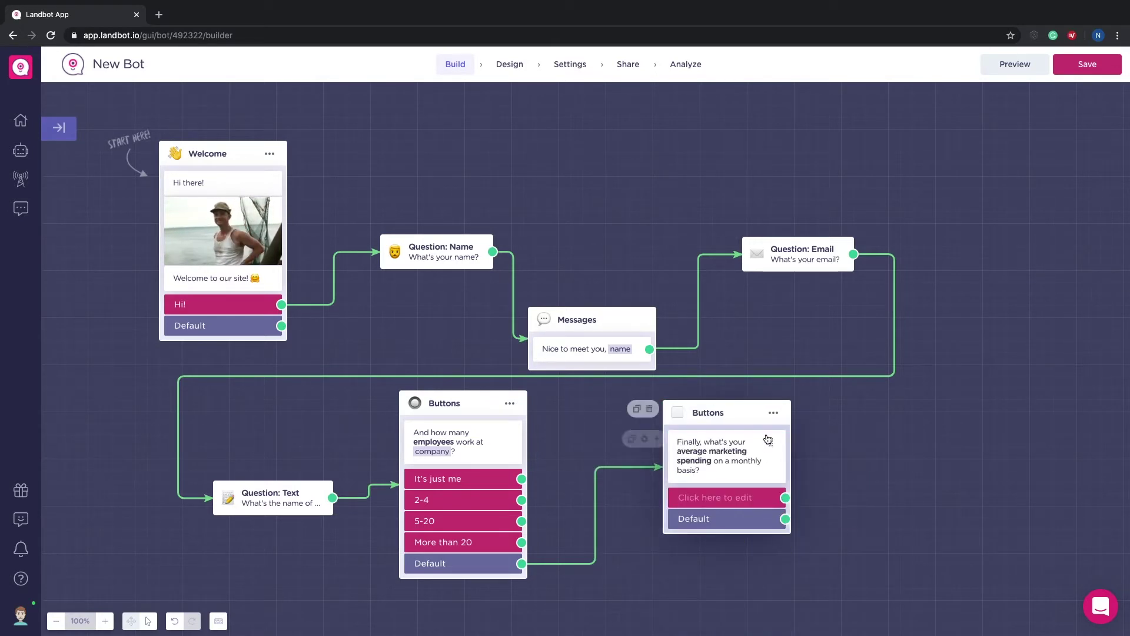
{"action": "left_click", "coordinate": [706, 453]}
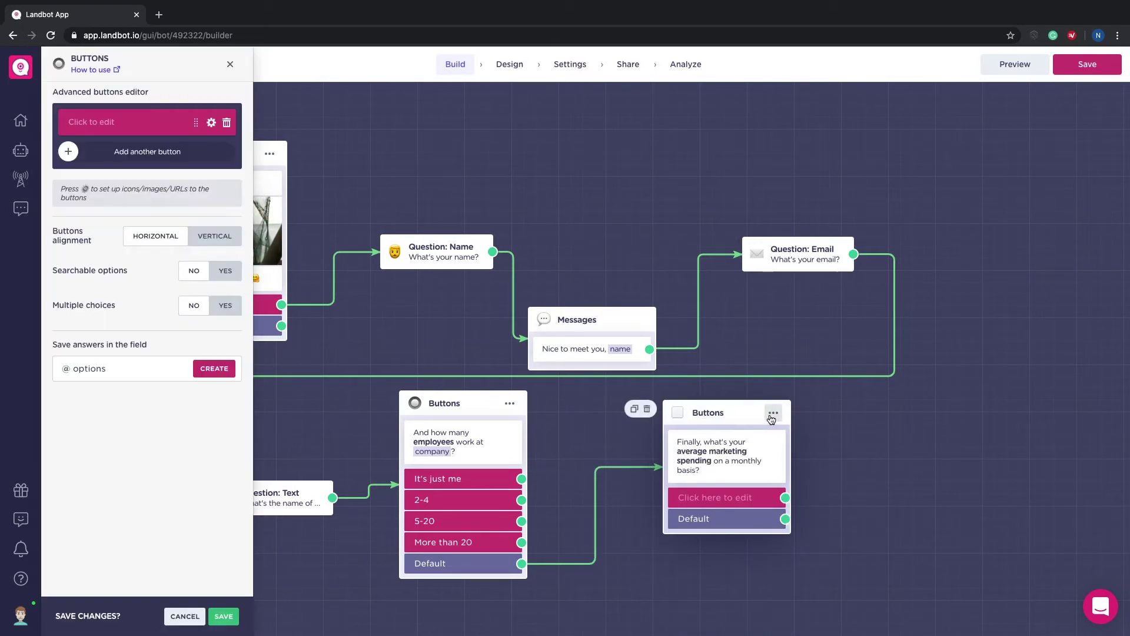
{"action": "left_click", "coordinate": [92, 125]}
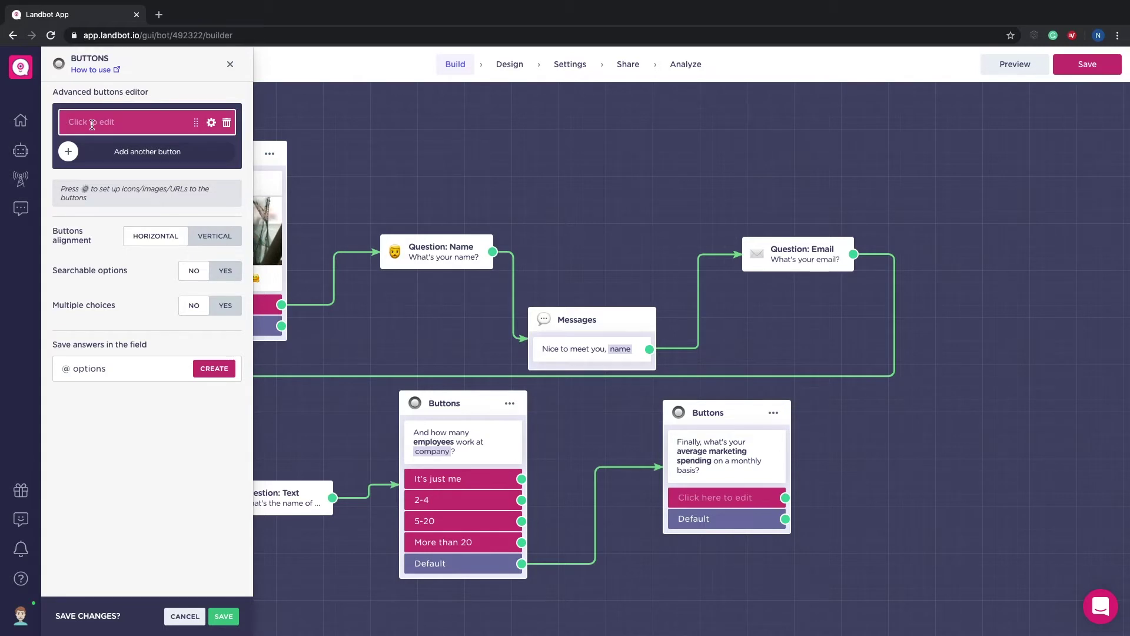
{"action": "type", "text": "Less than 20"}
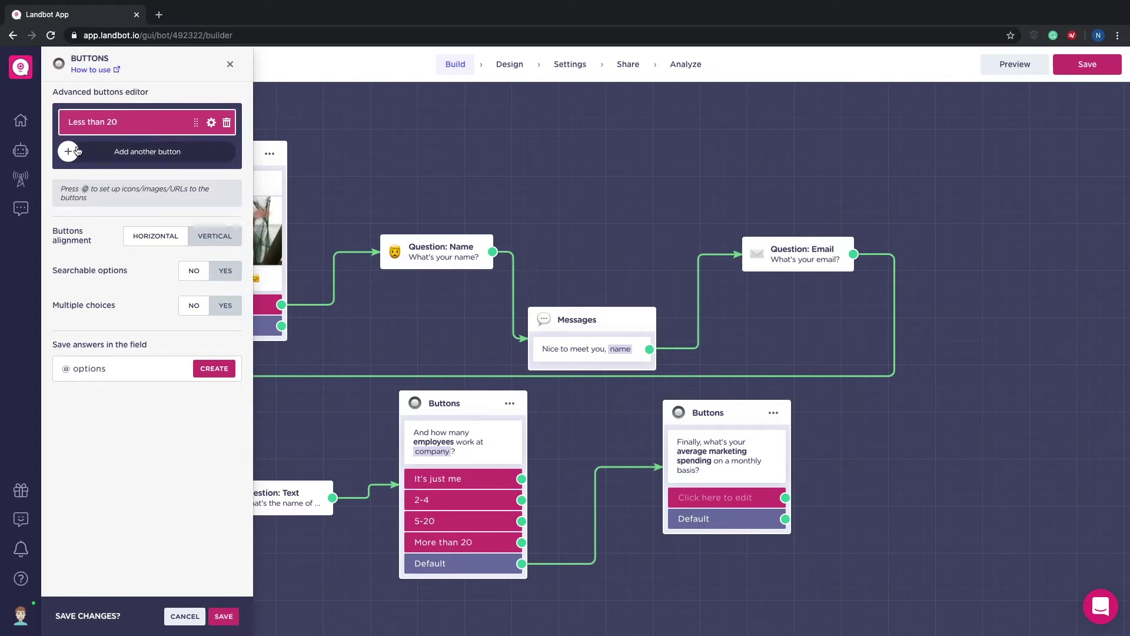
{"action": "left_click", "coordinate": [68, 153]}
{"action": "left_click", "coordinate": [84, 153]}
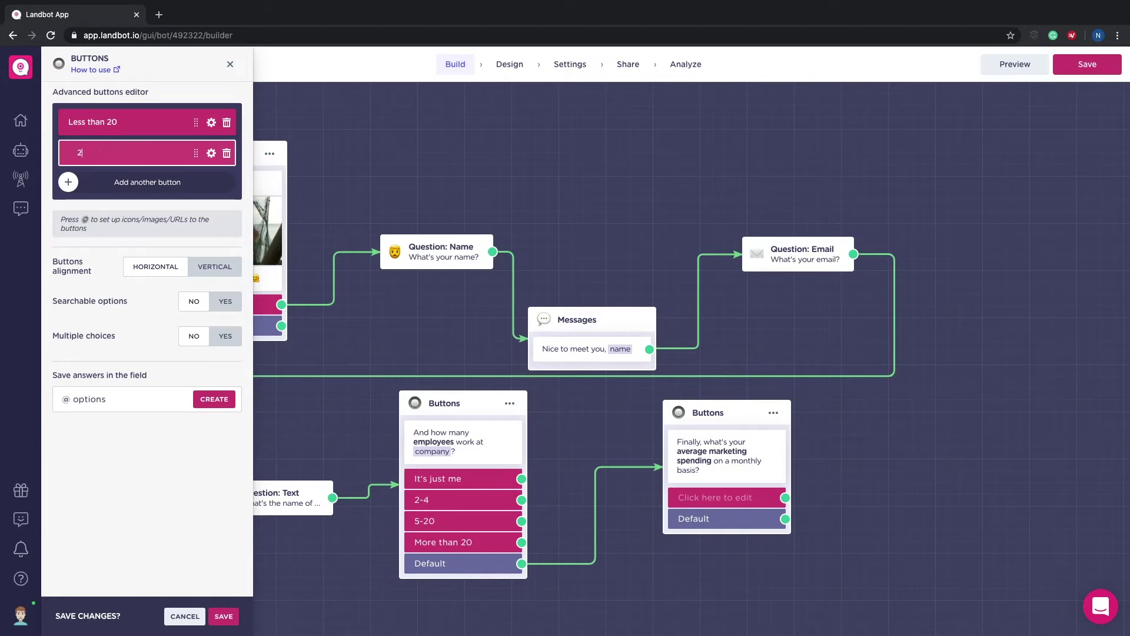
{"action": "key", "text": "Return"}
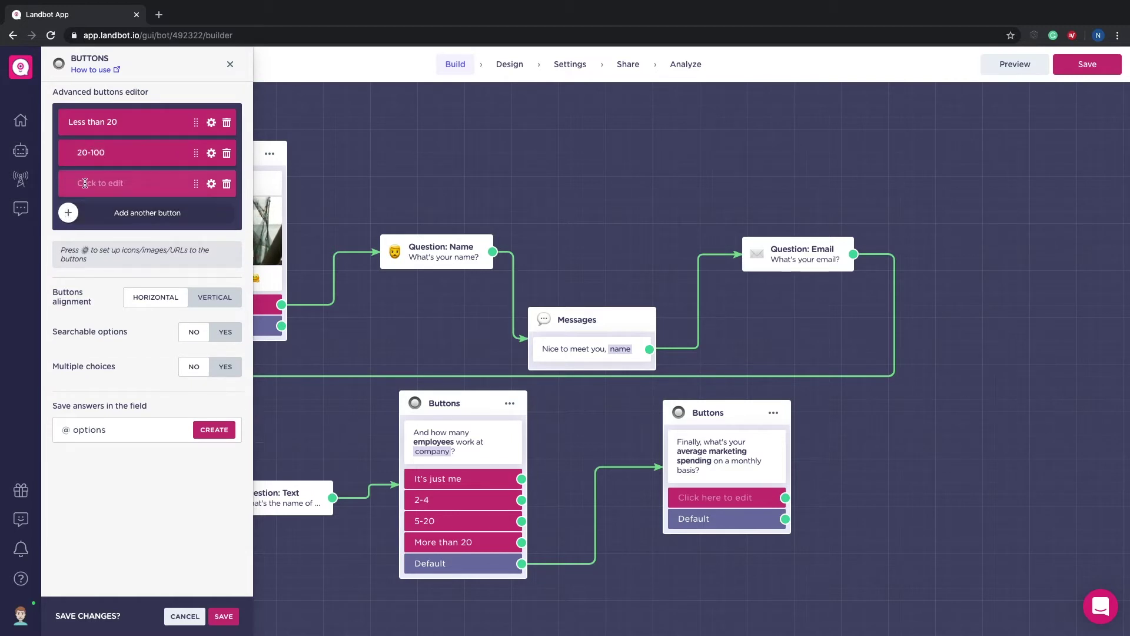
{"action": "type", "text": "100"}
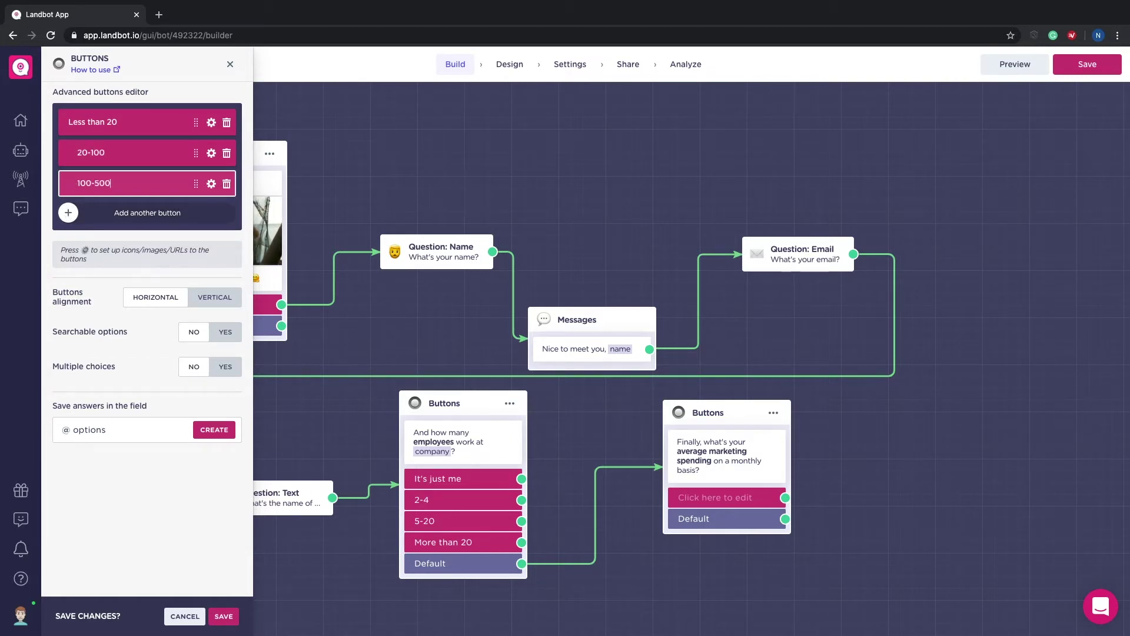
{"action": "type", "text": "-500"}
{"action": "left_click", "coordinate": [91, 213]}
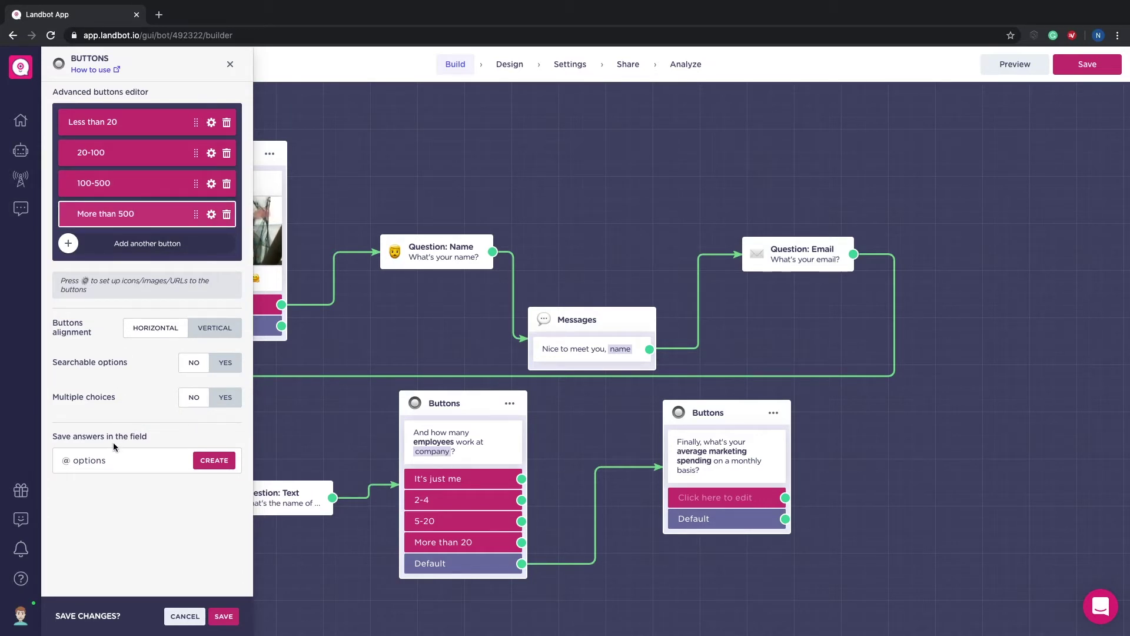
Step: Store the spending answers in a new budget variable
{"action": "left_click", "coordinate": [106, 460]}
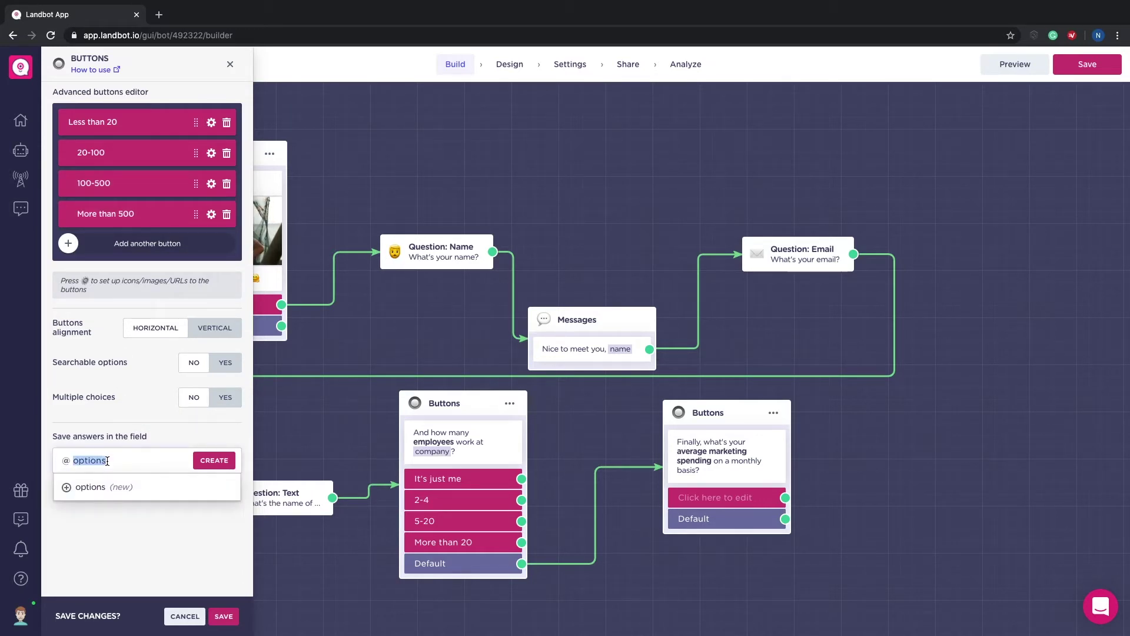
{"action": "type", "text": "budget"}
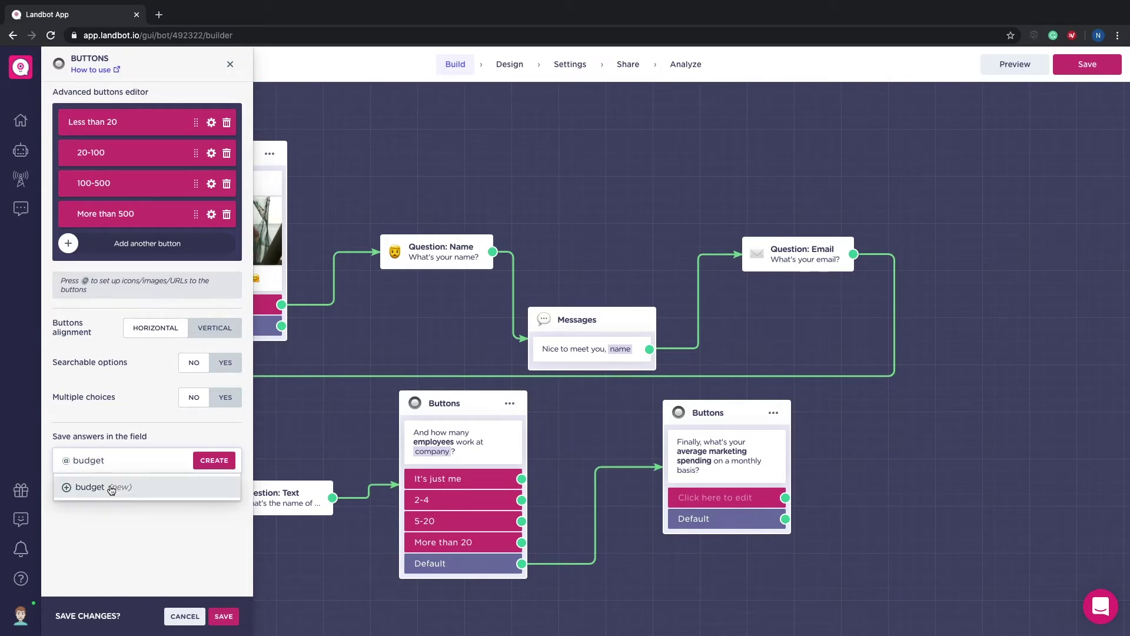
{"action": "left_click", "coordinate": [107, 487]}
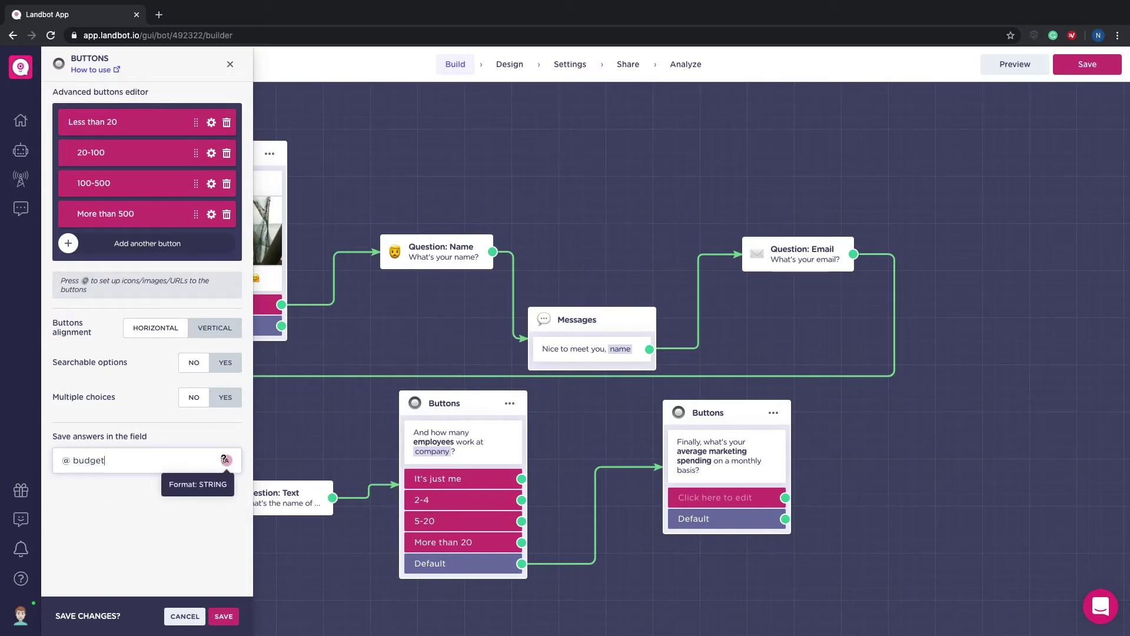
{"action": "left_click", "coordinate": [223, 616]}
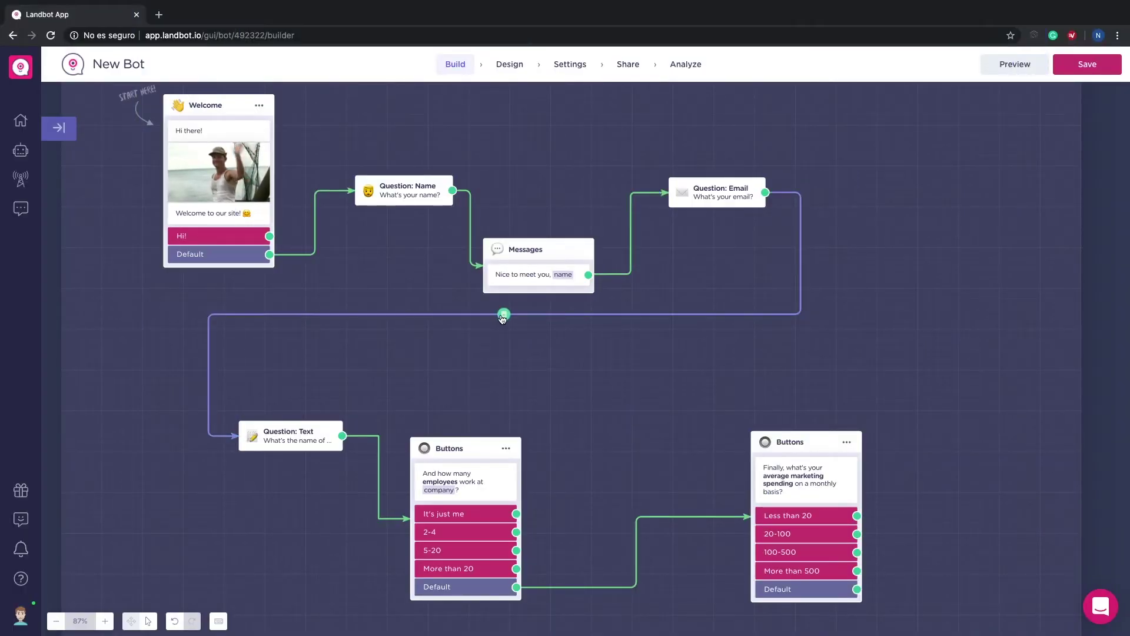
Step: Replace the Email-to-Text link with a Conditions block whose first rule checks email CONTAINS gmail.com
{"action": "left_click", "coordinate": [502, 317]}
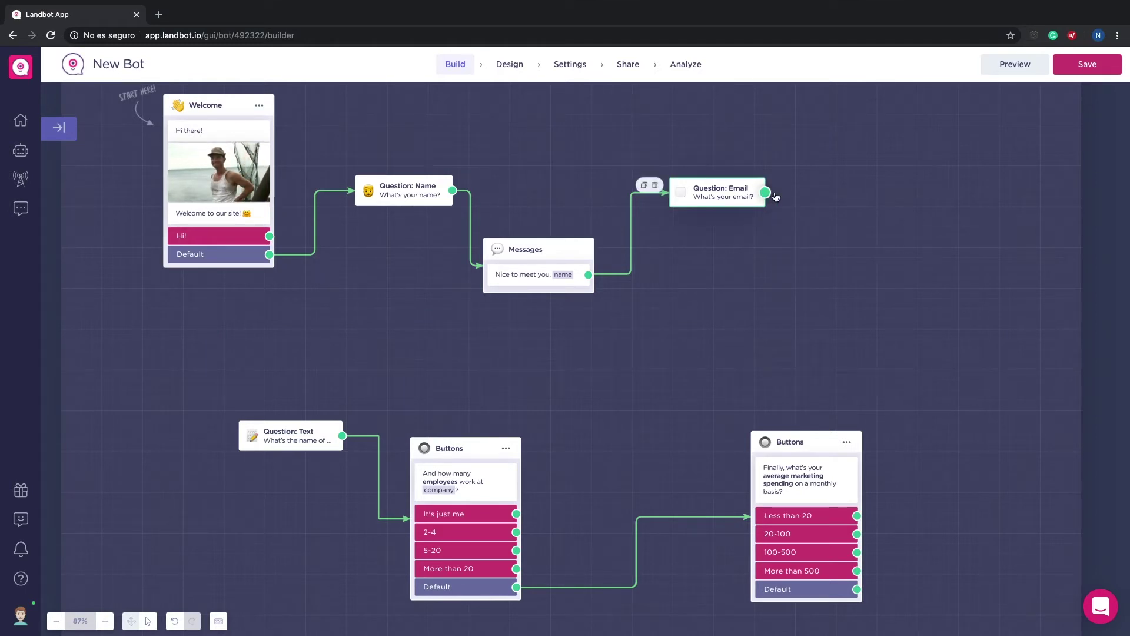
{"action": "left_click_drag", "start_coordinate": [774, 194], "coordinate": [804, 169]}
{"action": "type", "text": "cond"}
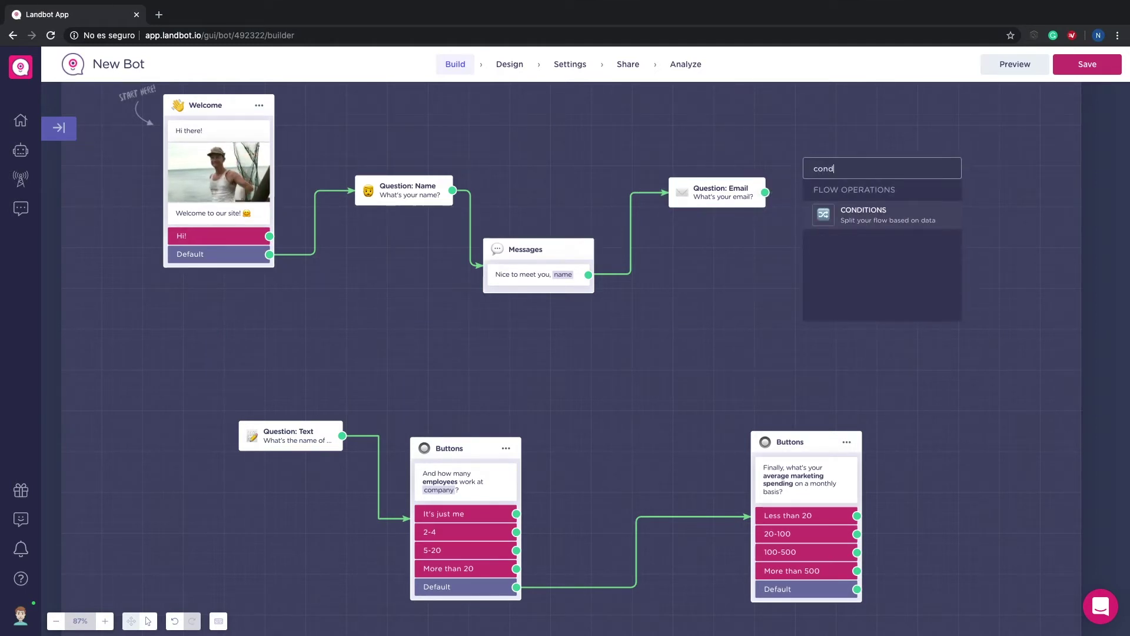
{"action": "key", "text": "Return"}
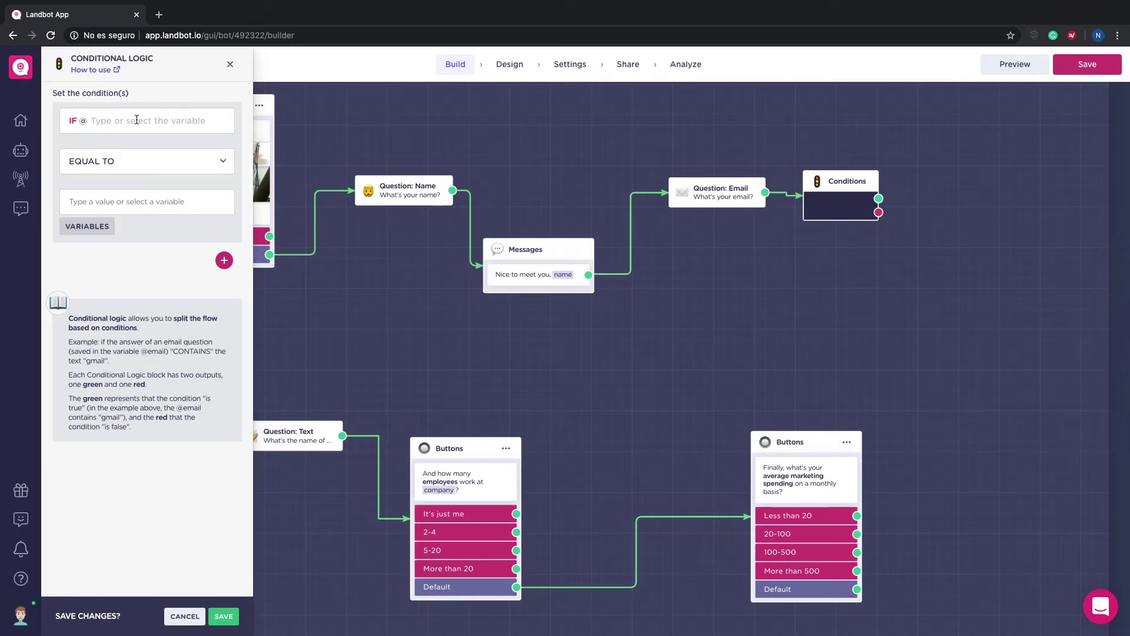
{"action": "left_click", "coordinate": [137, 120]}
{"action": "left_click", "coordinate": [108, 195]}
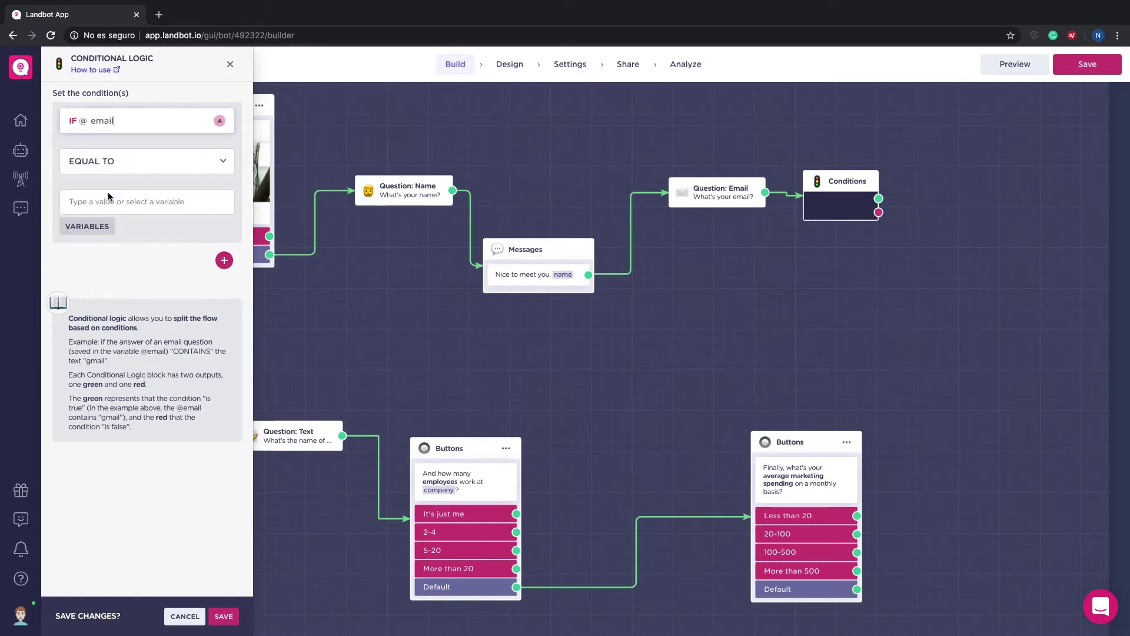
{"action": "left_click", "coordinate": [116, 173]}
{"action": "left_click", "coordinate": [117, 184]}
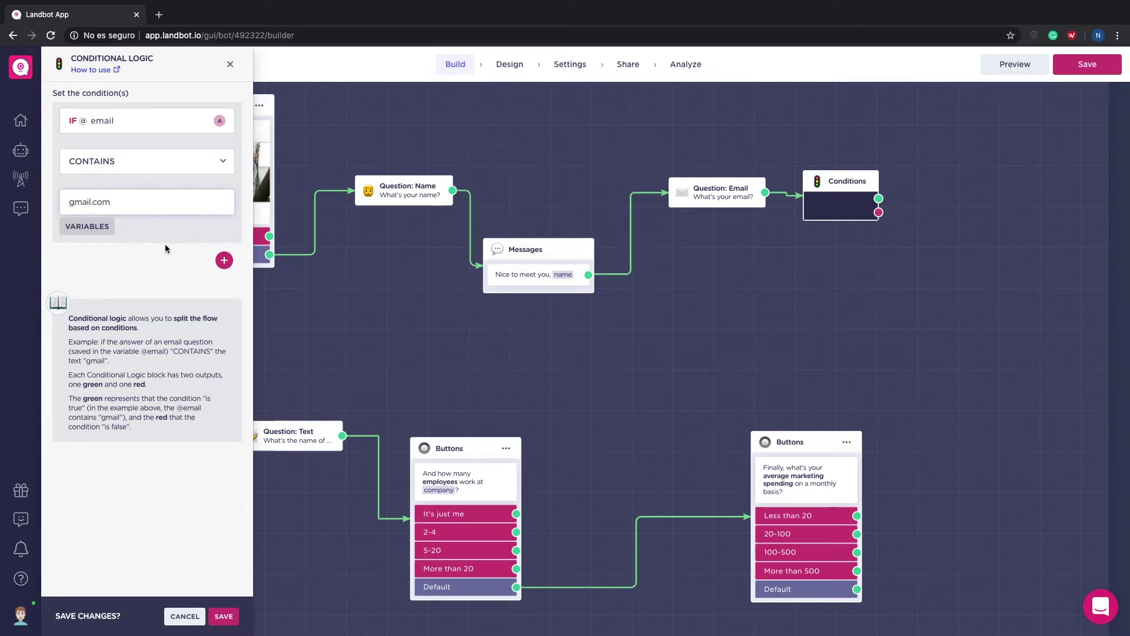
Step: Add second and third email CONTAINS rules for hotmail.com and yahoo.com
{"action": "left_click", "coordinate": [225, 260]}
{"action": "left_click", "coordinate": [141, 335]}
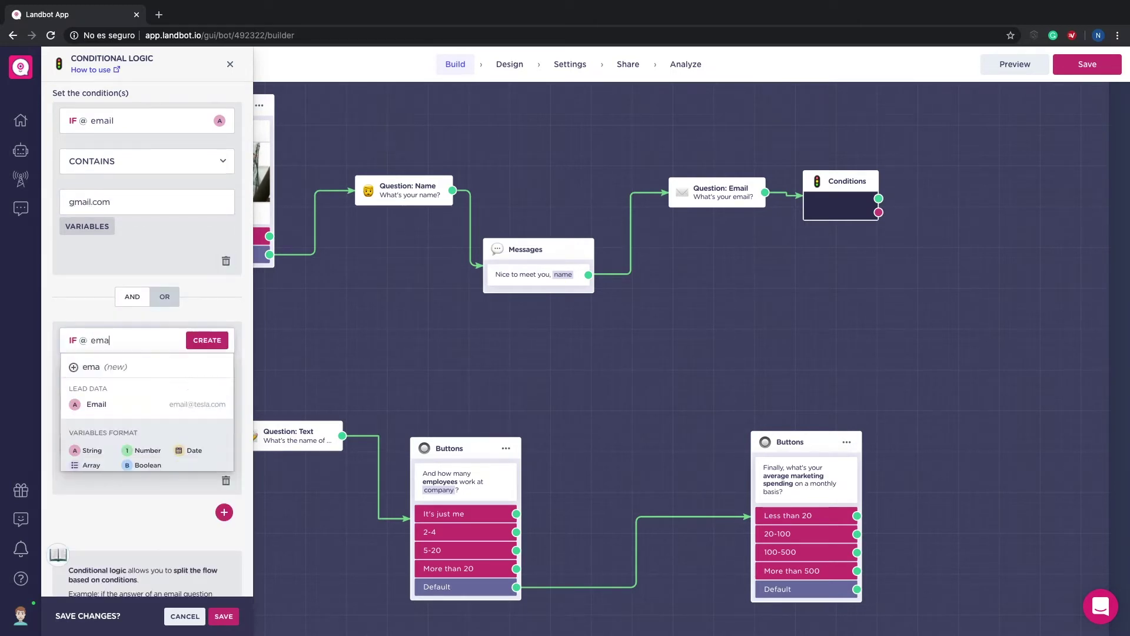
{"action": "left_click", "coordinate": [121, 404]}
{"action": "left_click", "coordinate": [131, 375]}
{"action": "left_click", "coordinate": [121, 403]}
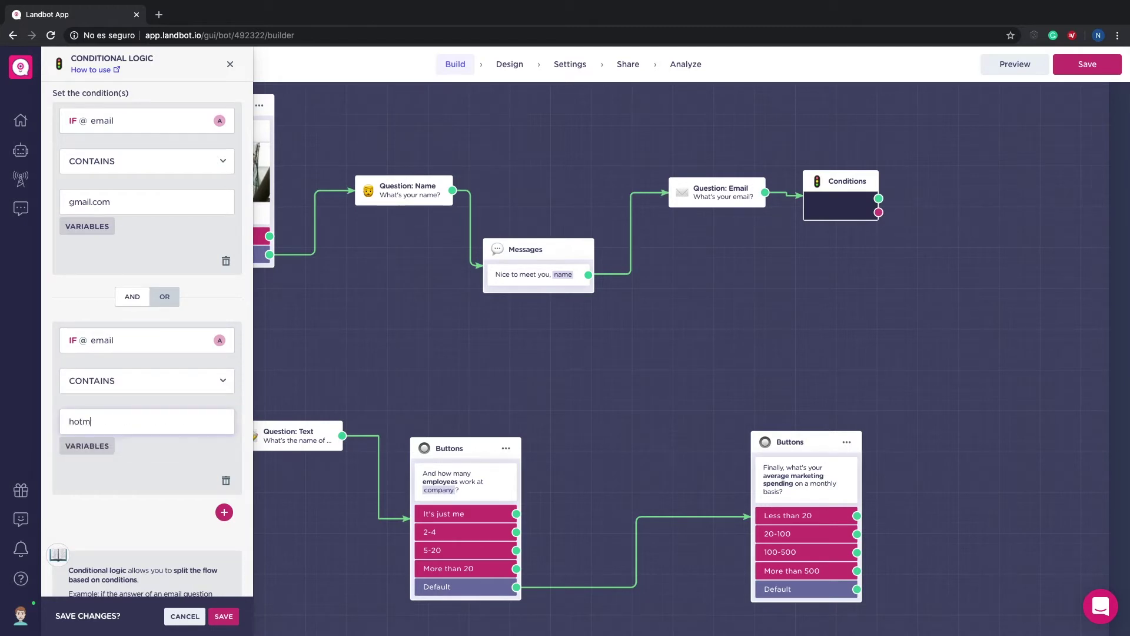
{"action": "left_click", "coordinate": [224, 512]}
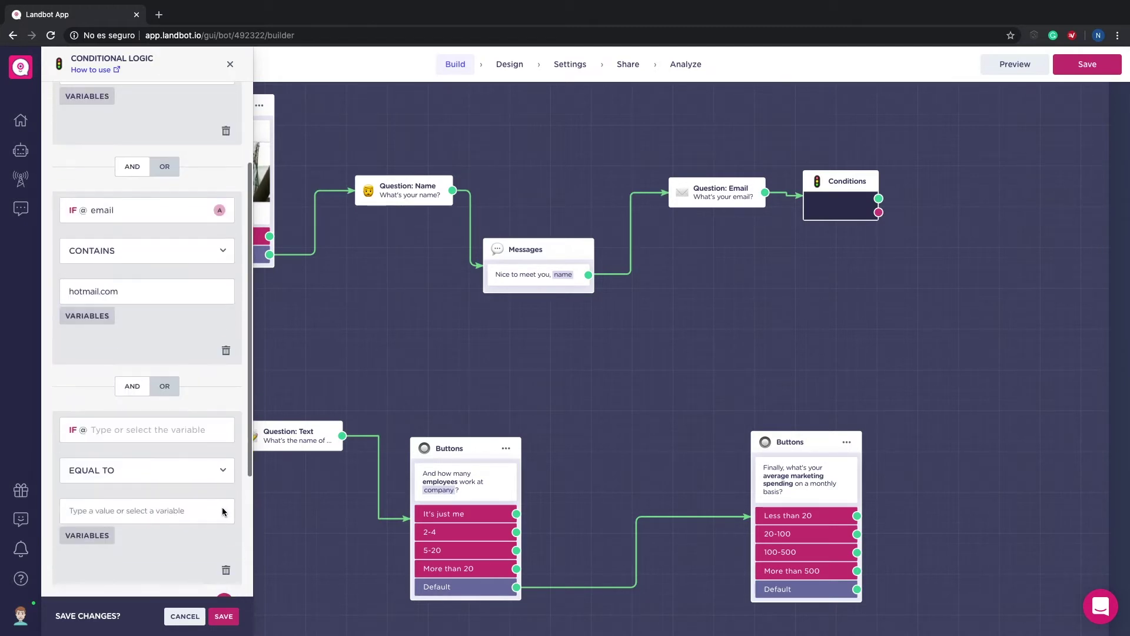
{"action": "left_click", "coordinate": [143, 438]}
{"action": "type", "text": "e"}
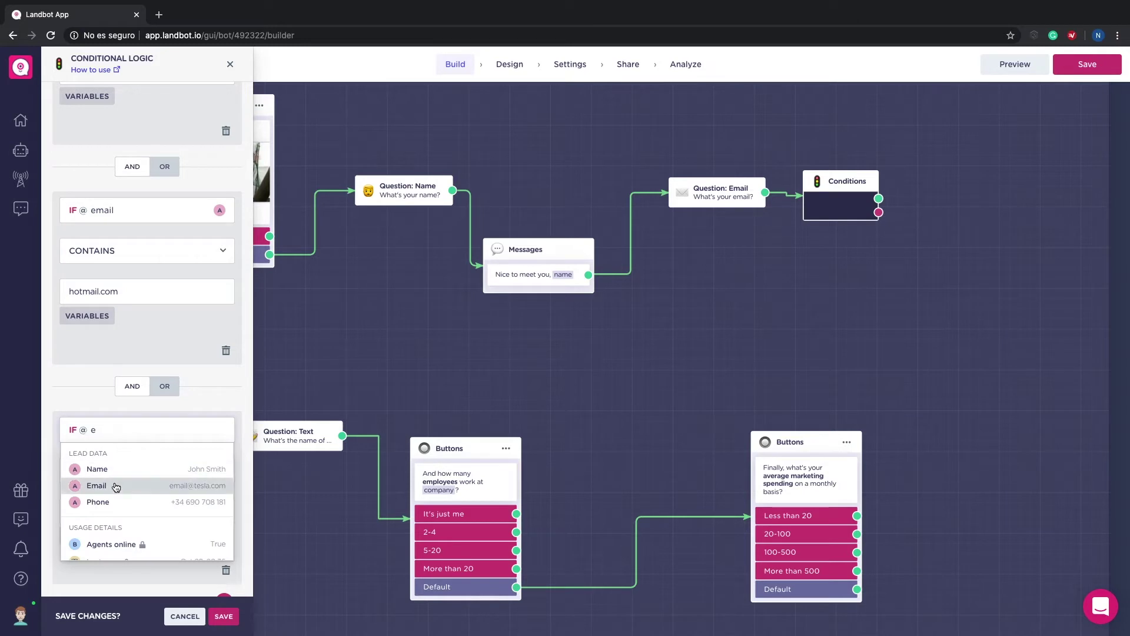
{"action": "left_click", "coordinate": [114, 486]}
{"action": "left_click", "coordinate": [112, 471]}
{"action": "left_click", "coordinate": [112, 492]}
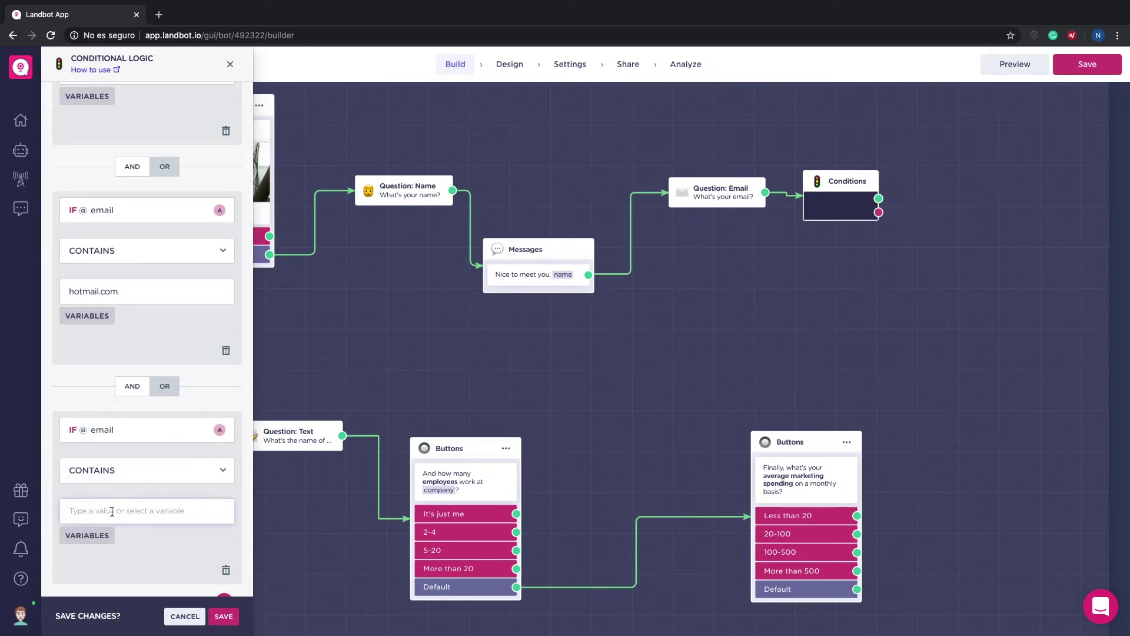
{"action": "scroll", "coordinate": [136, 534], "scroll_direction": "down", "scroll_amount": 3}
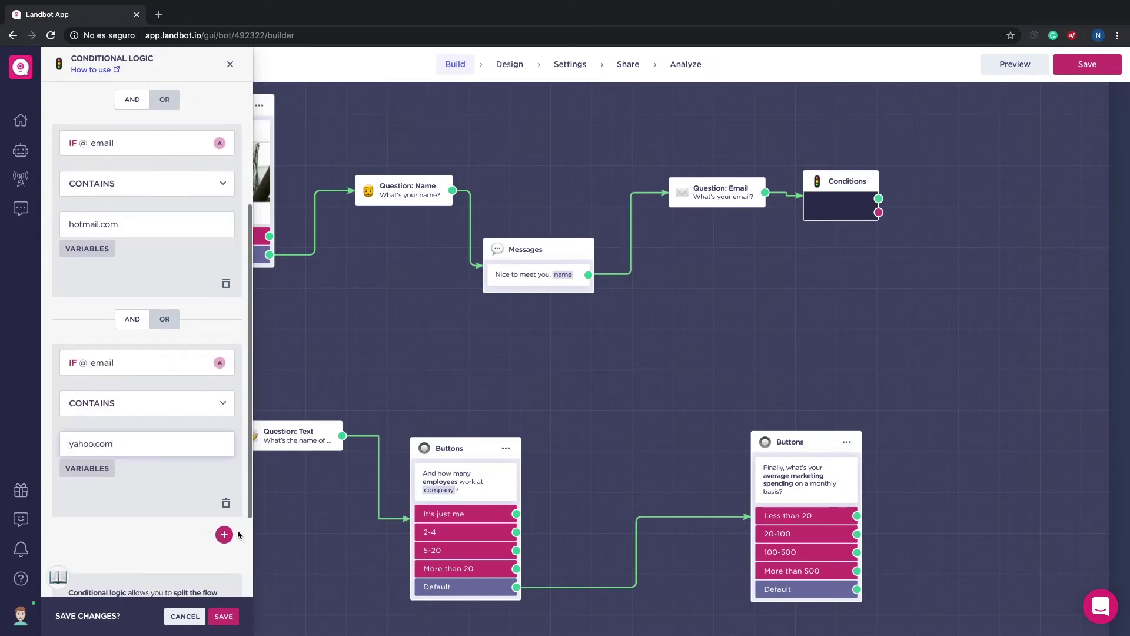
{"action": "left_click", "coordinate": [222, 616]}
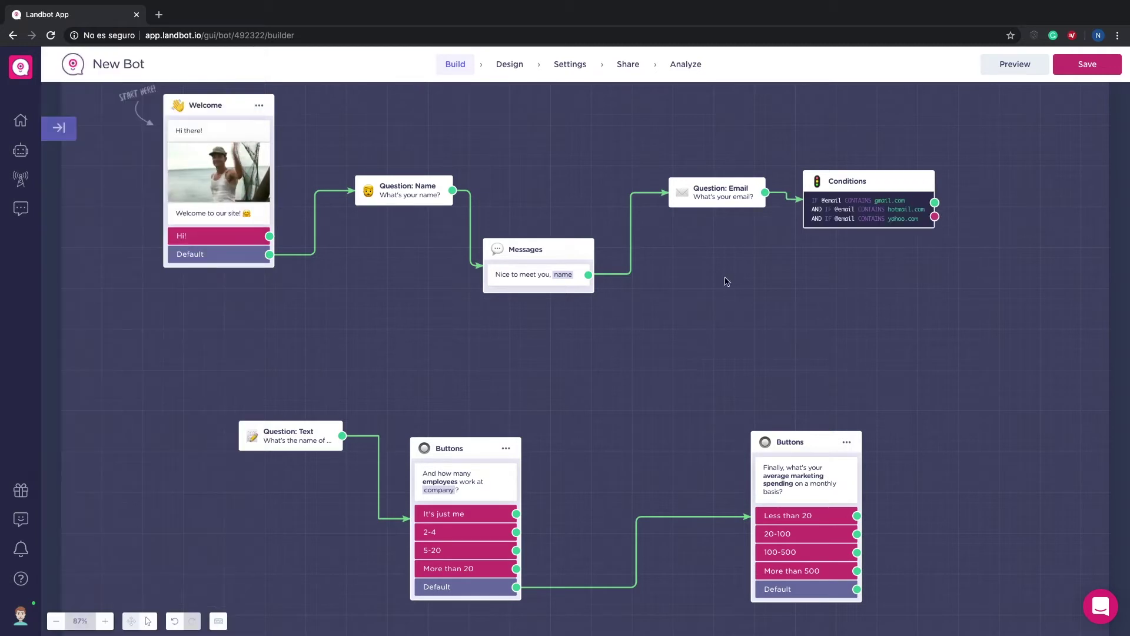
Step: On the true branch, add a Set variable block setting new number variable score to 0
{"action": "left_click_drag", "start_coordinate": [905, 200], "coordinate": [753, 258]}
{"action": "type", "text": "va"}
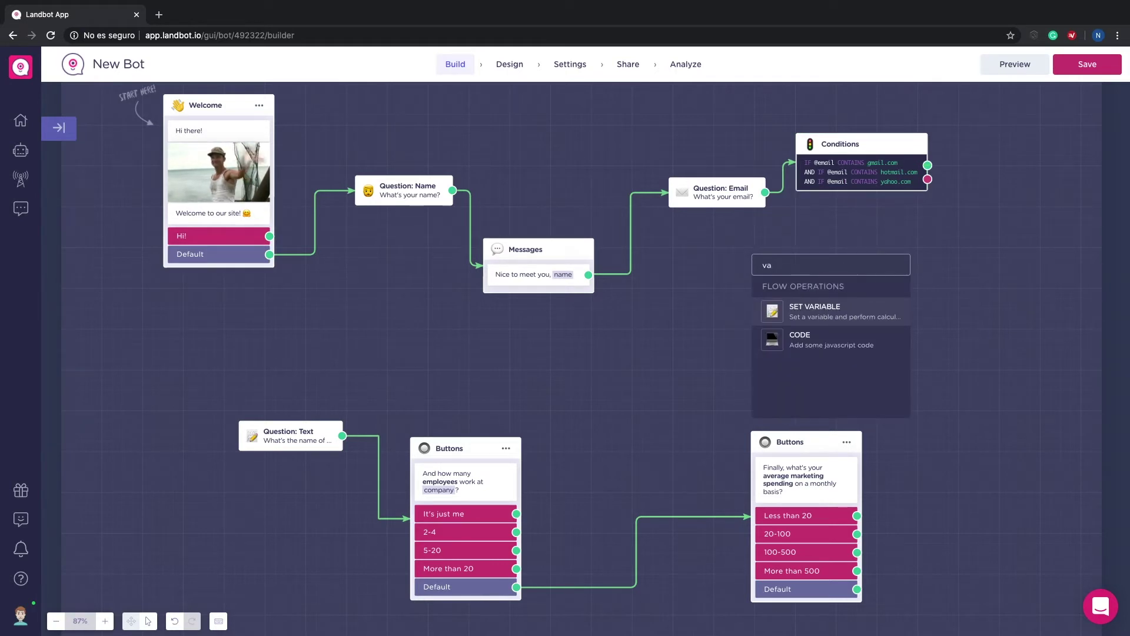
{"action": "key", "text": "Return"}
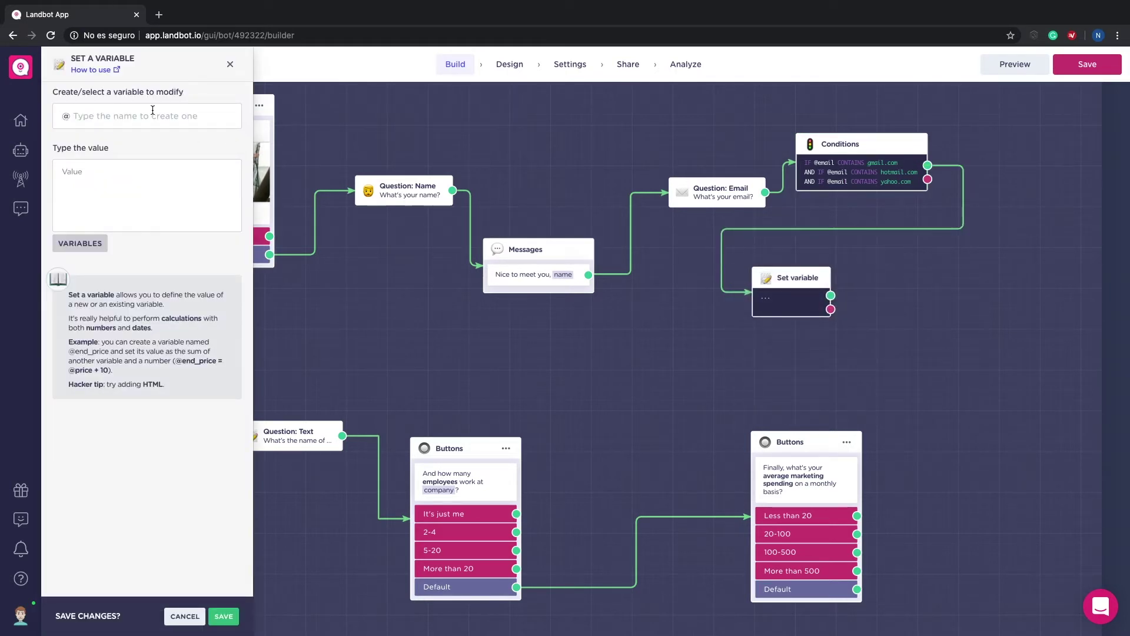
{"action": "left_click", "coordinate": [152, 110]}
{"action": "type", "text": "score"}
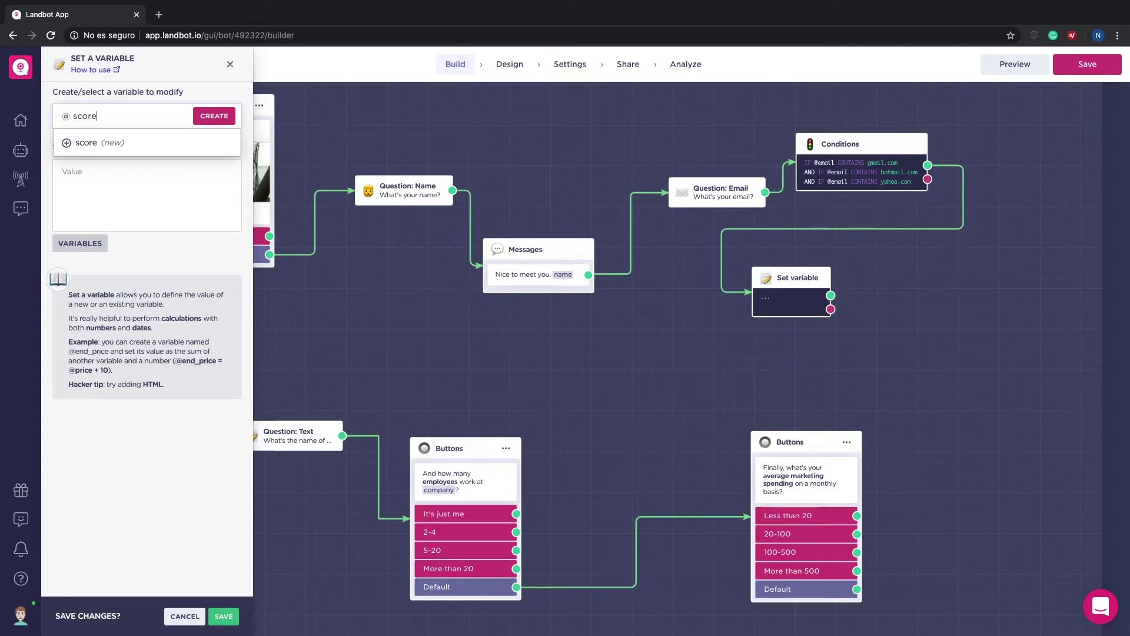
{"action": "left_click", "coordinate": [227, 119]}
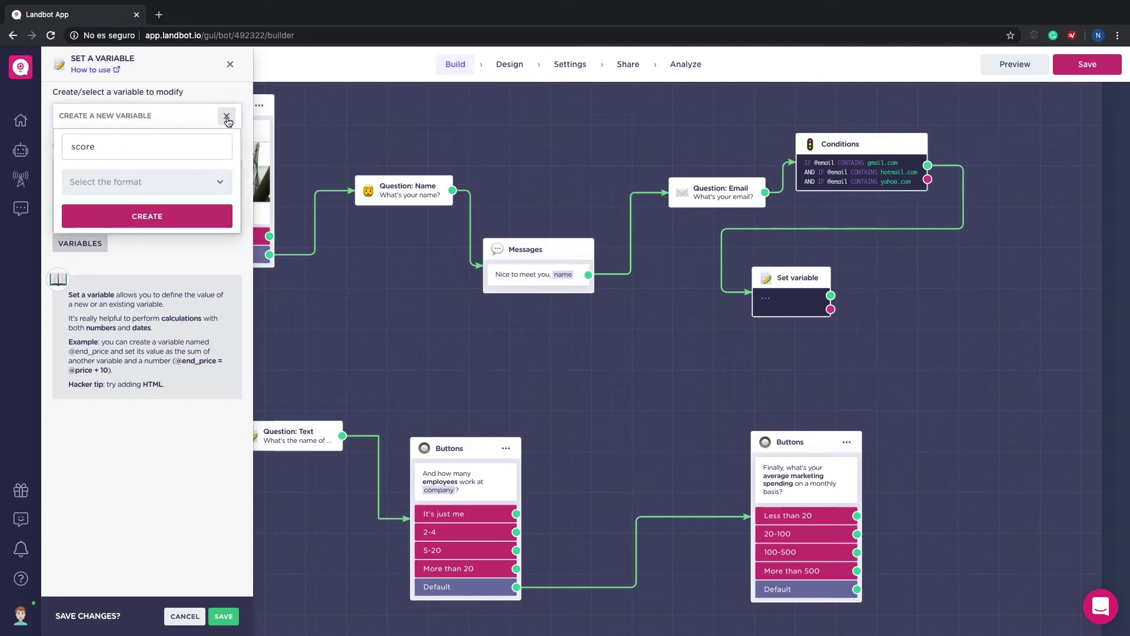
{"action": "left_click", "coordinate": [170, 186]}
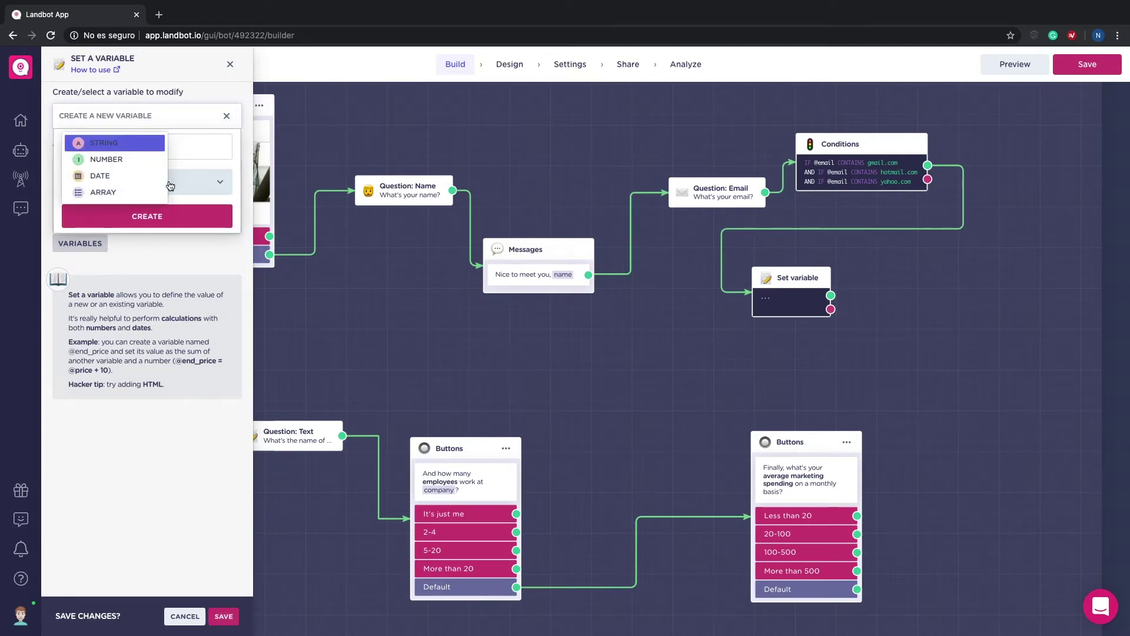
{"action": "left_click", "coordinate": [130, 161]}
{"action": "left_click", "coordinate": [133, 214]}
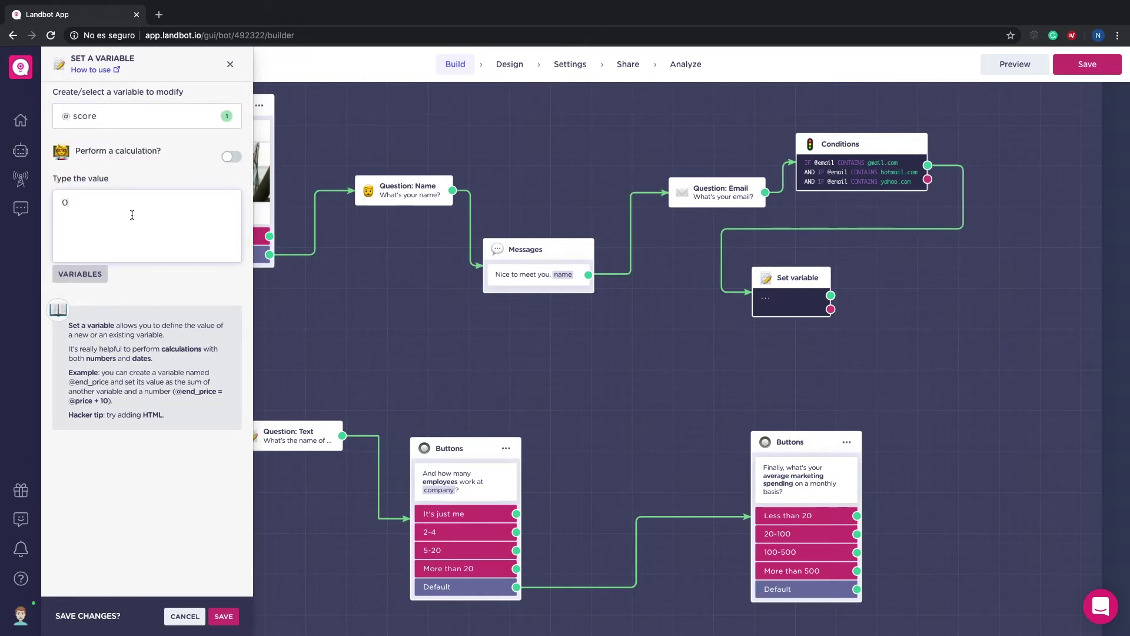
{"action": "left_click", "coordinate": [222, 618]}
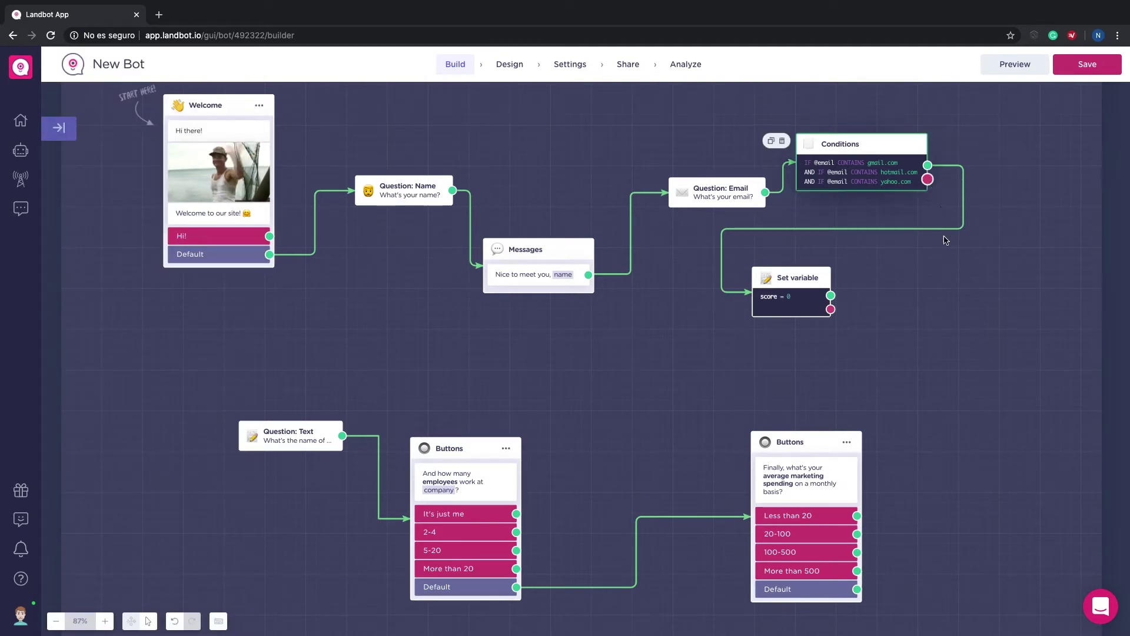
{"action": "left_click", "coordinate": [939, 268]}
Step: On the non-matching branch, add a Set variable block setting score to 10
{"action": "type", "text": "var"}
{"action": "key", "text": "Return"}
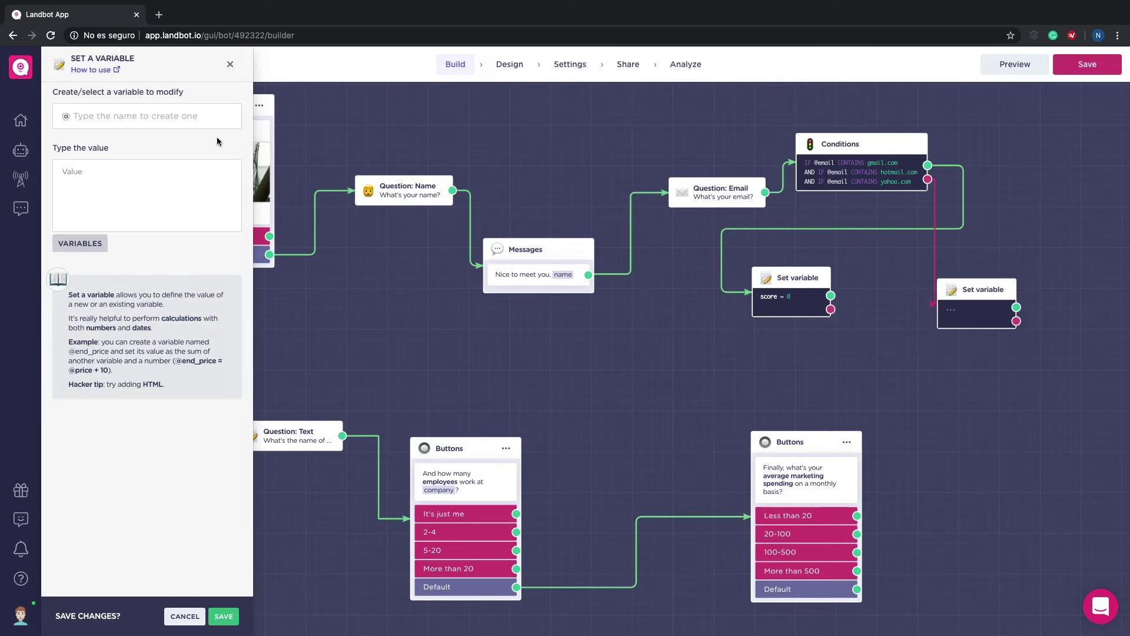
{"action": "type", "text": "s"}
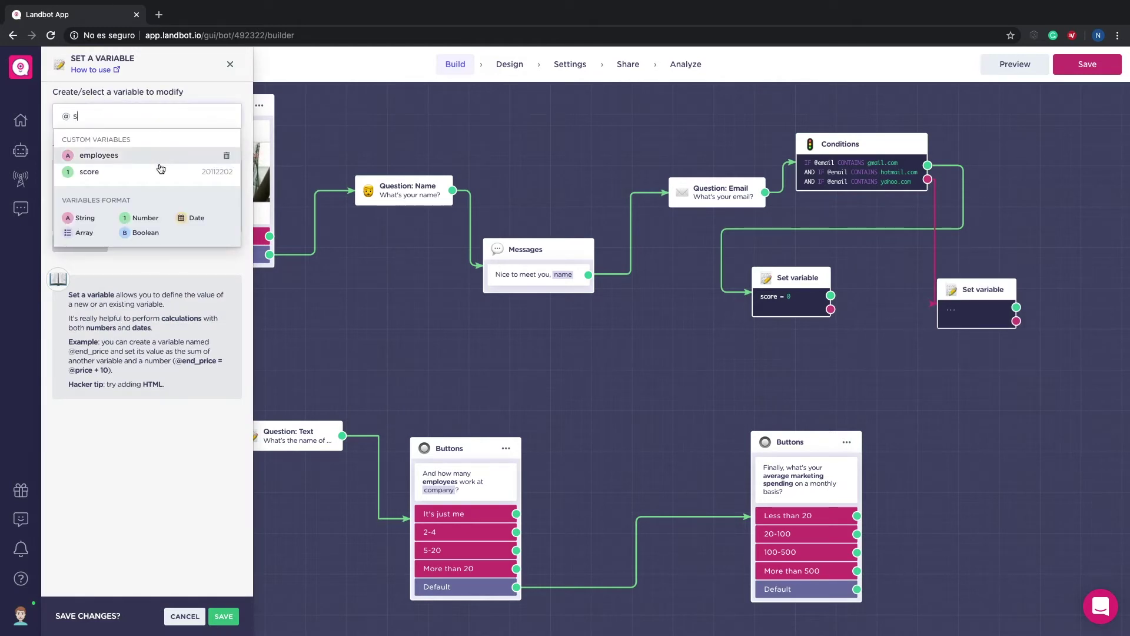
{"action": "left_click", "coordinate": [158, 171]}
{"action": "left_click", "coordinate": [132, 199]}
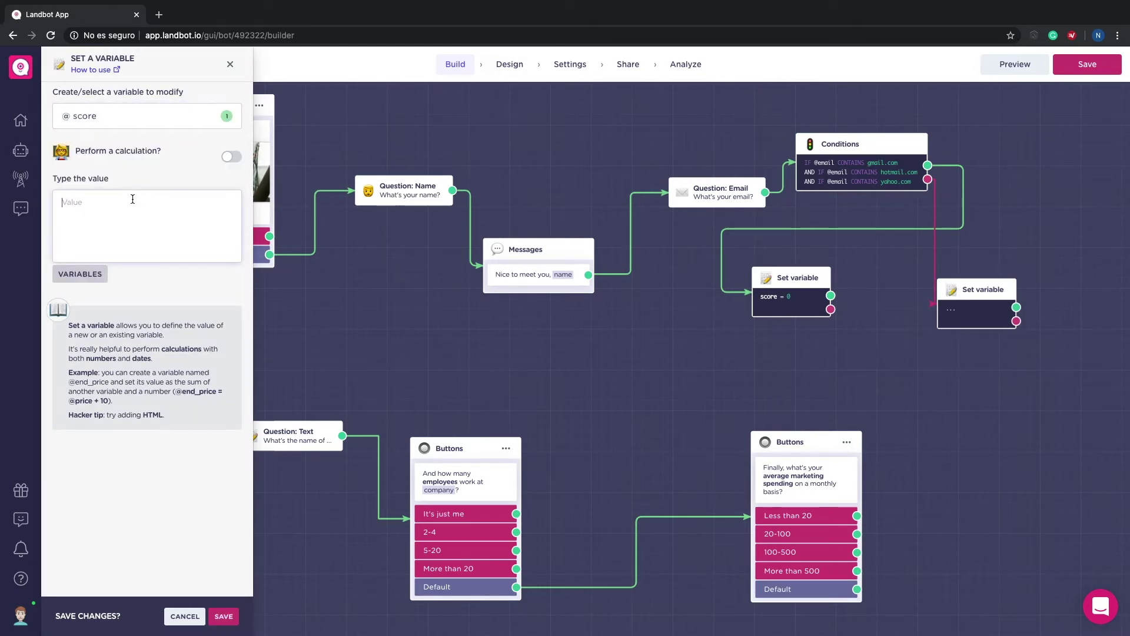
{"action": "left_click", "coordinate": [223, 615]}
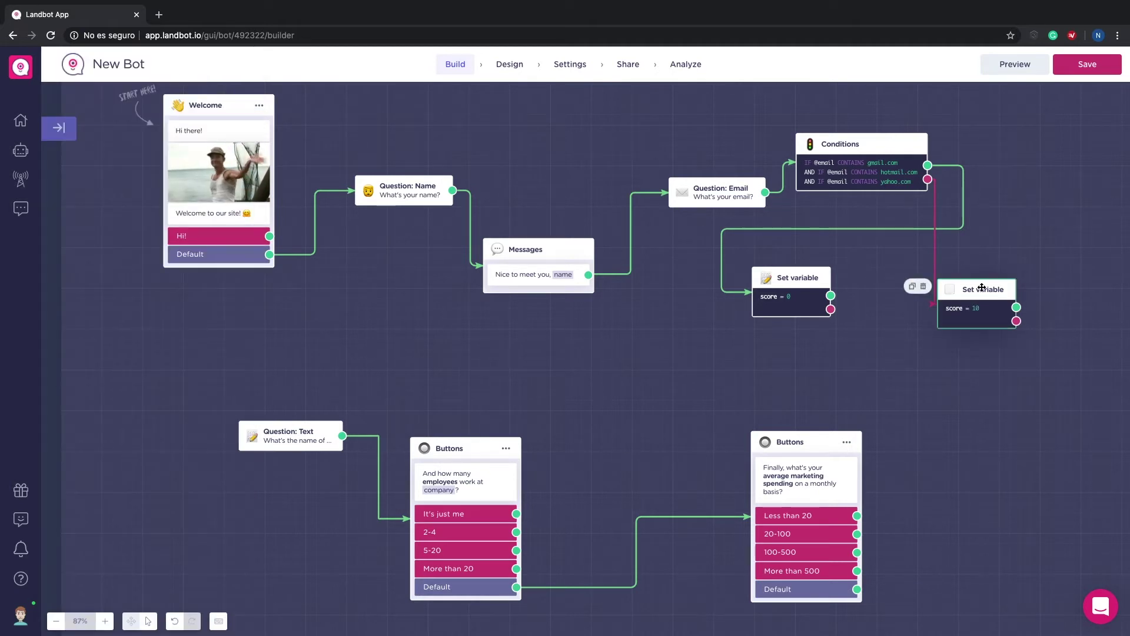
Step: Place the two score blocks side by side and link both to the company Question: Text
{"action": "left_click_drag", "start_coordinate": [982, 288], "coordinate": [920, 275]}
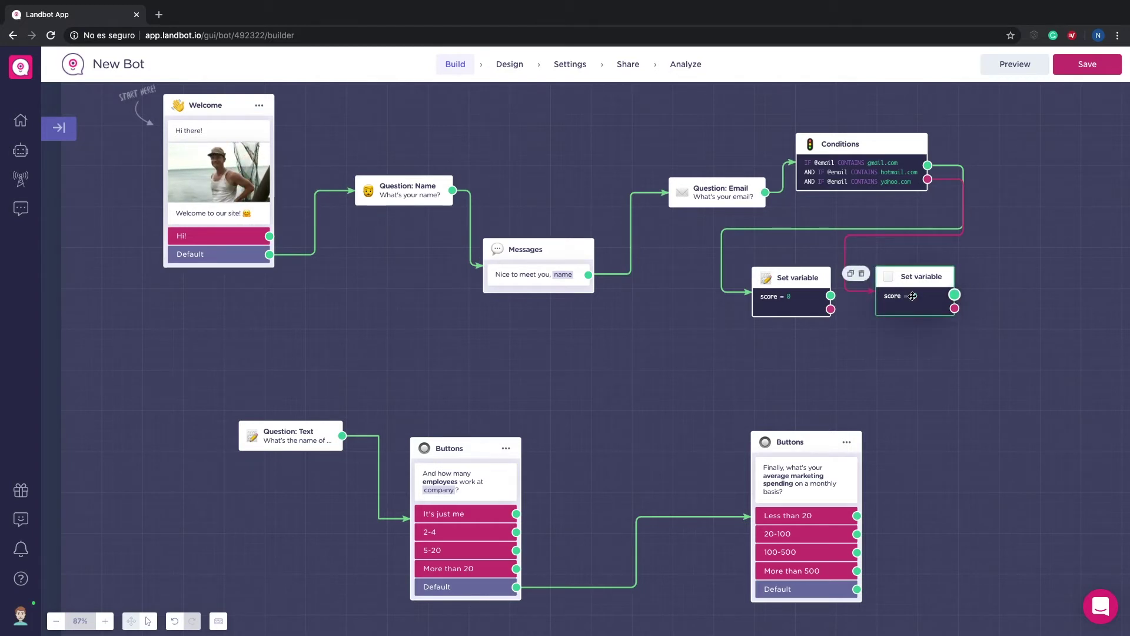
{"action": "left_click_drag", "start_coordinate": [954, 295], "coordinate": [297, 431]}
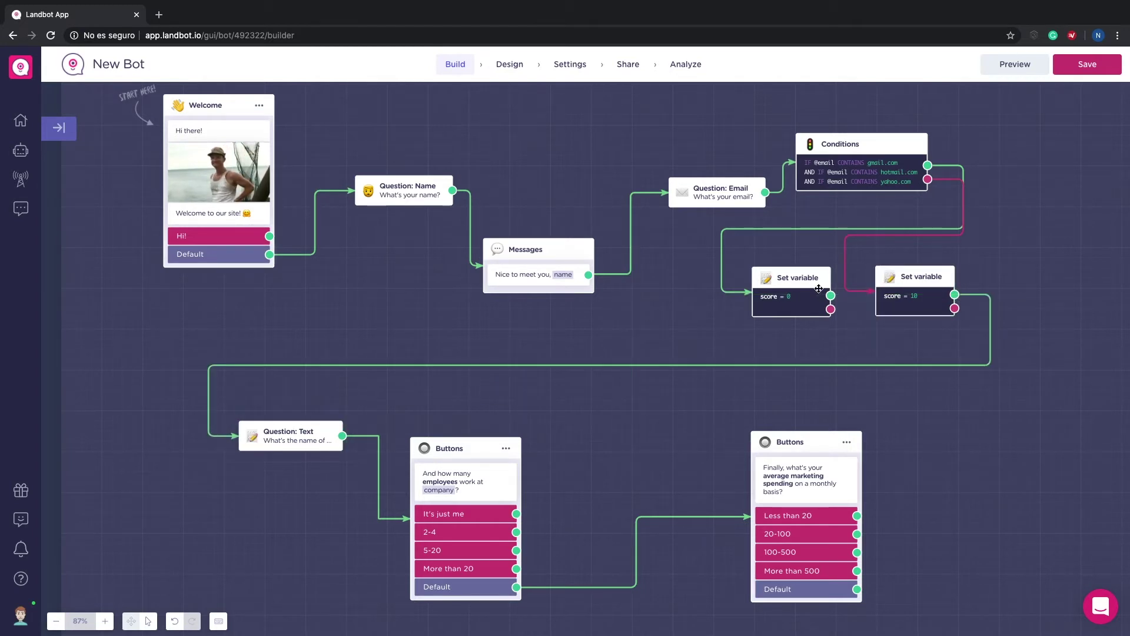
{"action": "left_click_drag", "start_coordinate": [824, 297], "coordinate": [288, 428]}
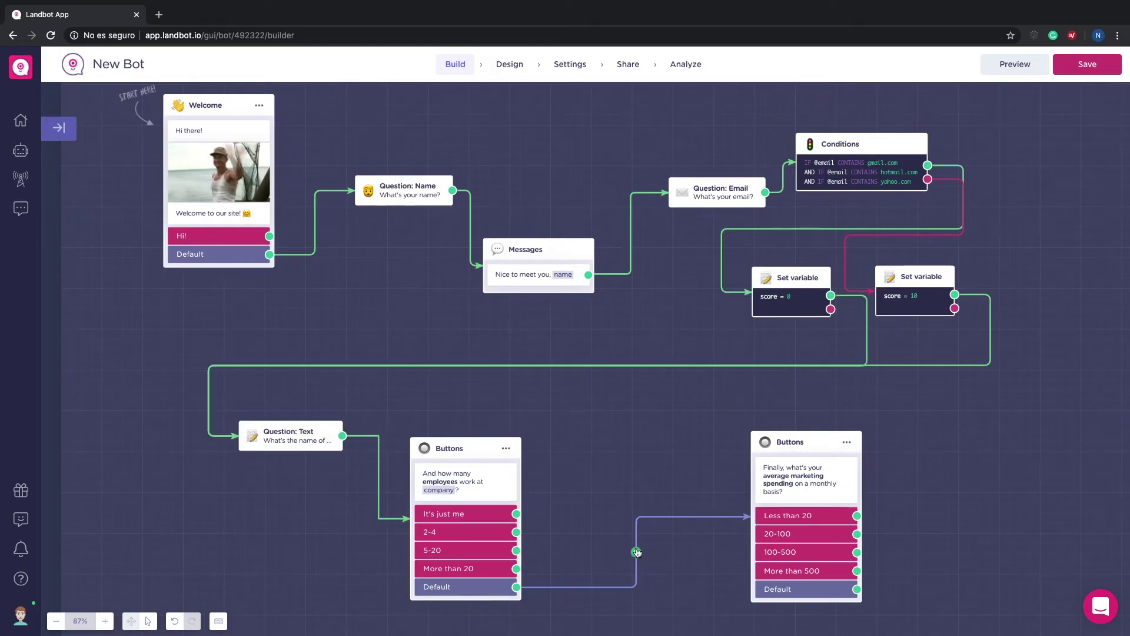
Step: Remove the Default link and add a Set variable block after 'It's just me'
{"action": "left_click", "coordinate": [637, 552]}
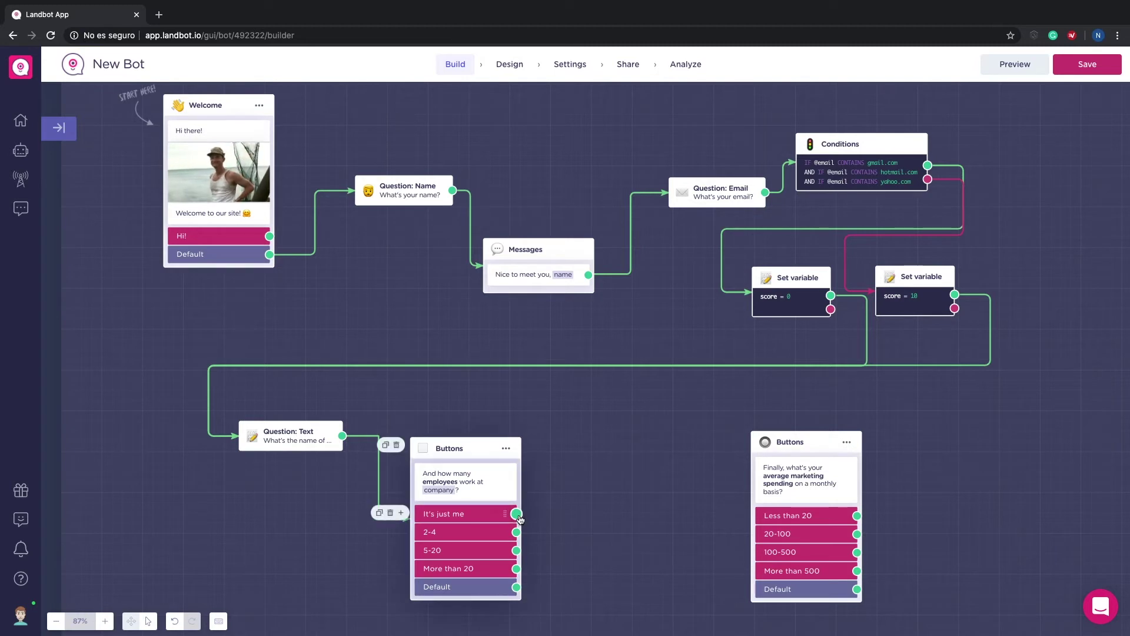
{"action": "left_click_drag", "start_coordinate": [516, 513], "coordinate": [569, 457]}
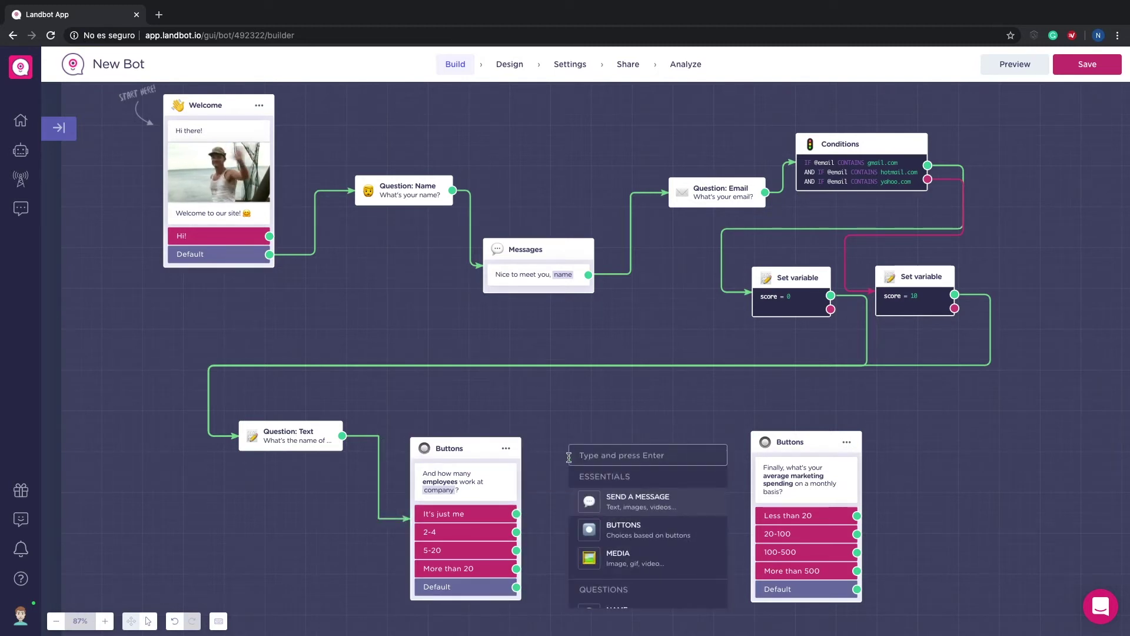
{"action": "type", "text": "va"}
{"action": "key", "text": "Return"}
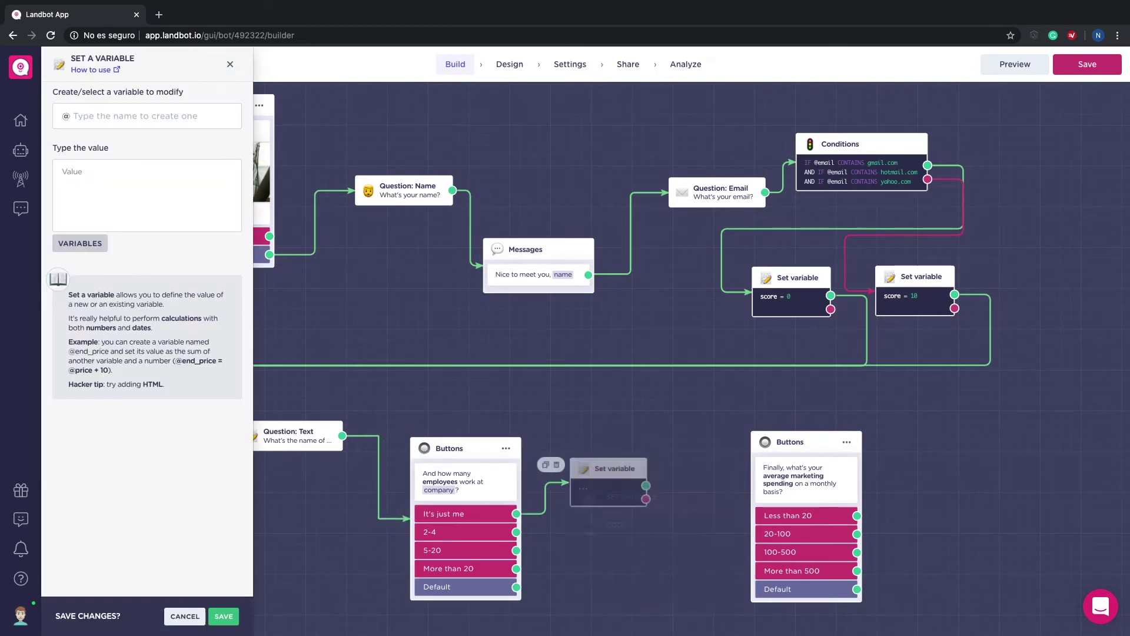
{"action": "left_click", "coordinate": [151, 118]}
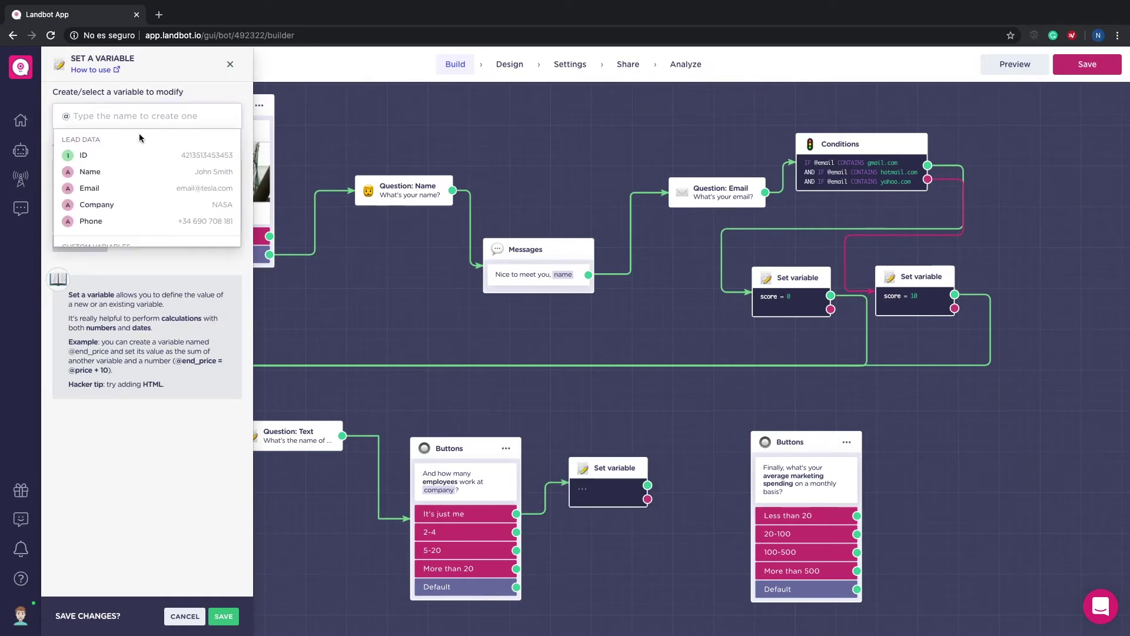
{"action": "type", "text": "sc"}
{"action": "left_click", "coordinate": [126, 156]}
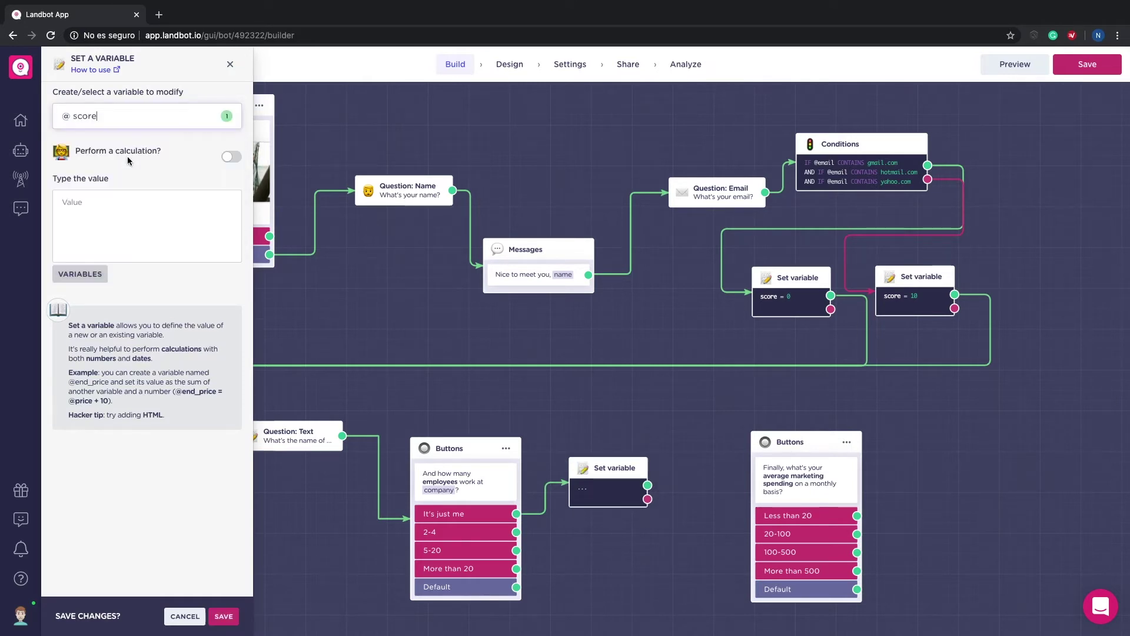
{"action": "left_click", "coordinate": [233, 157]}
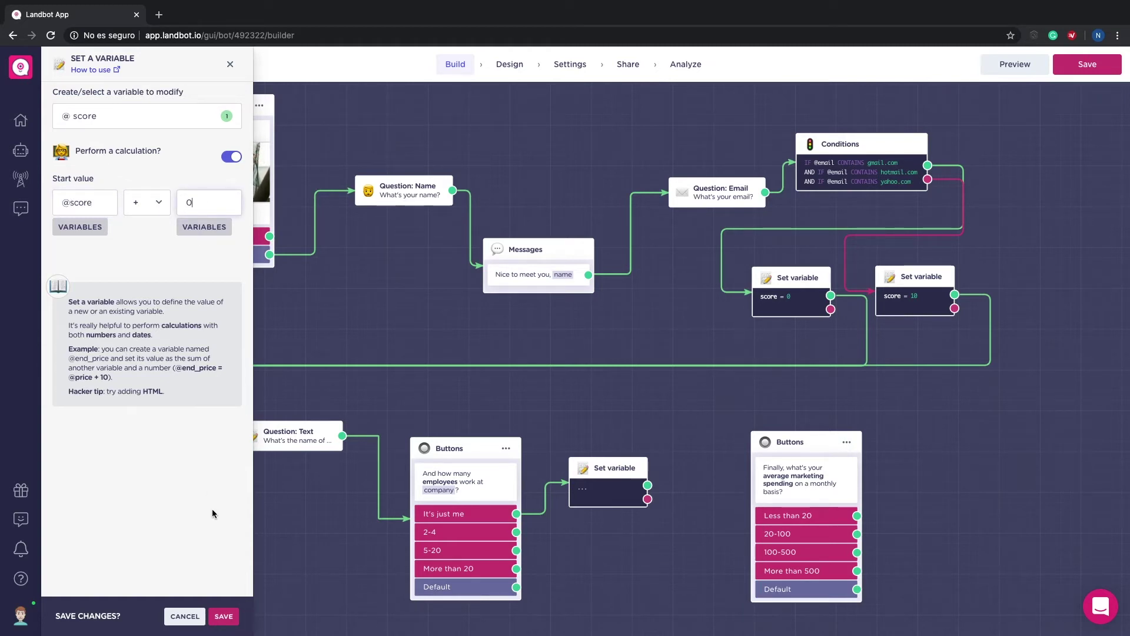
{"action": "left_click", "coordinate": [73, 224]}
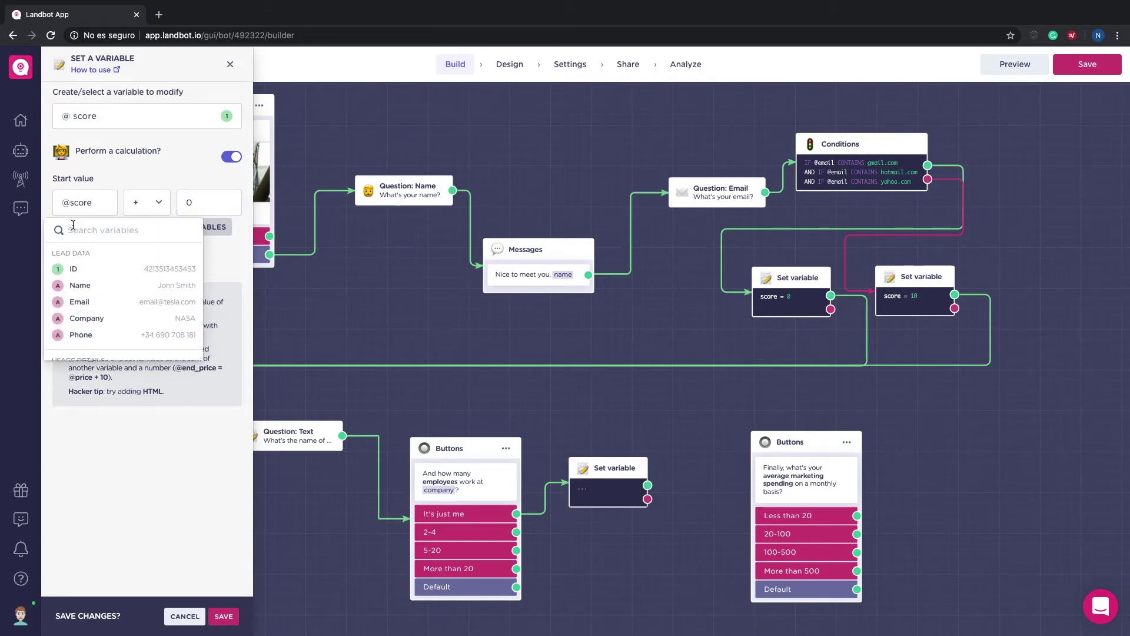
{"action": "type", "text": "sc"}
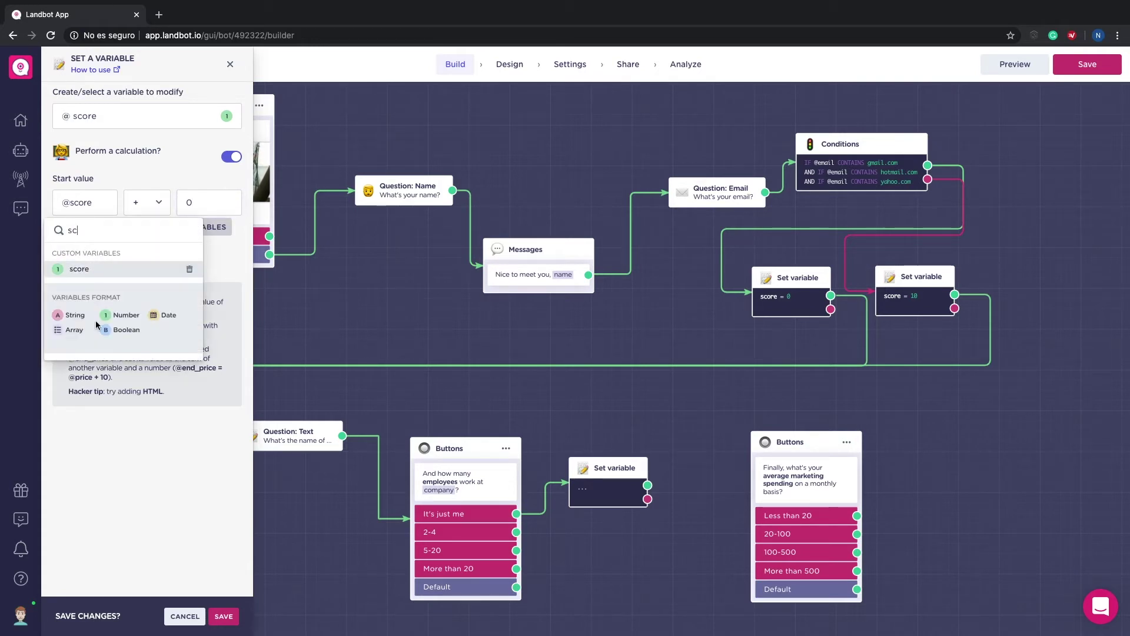
{"action": "left_click", "coordinate": [135, 457]}
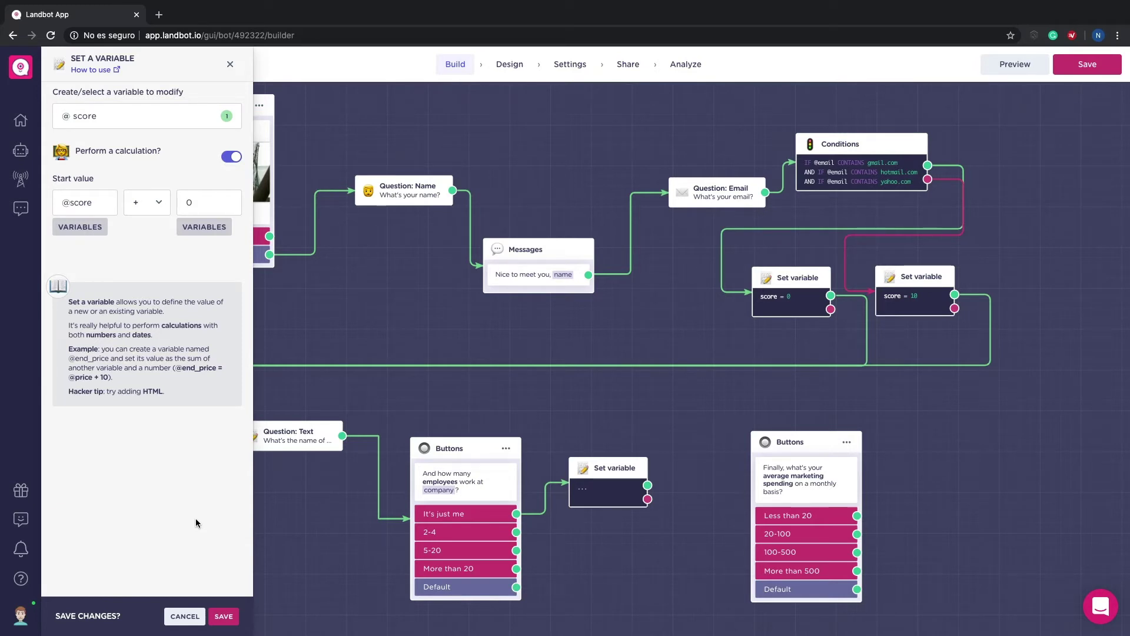
{"action": "left_click", "coordinate": [224, 616]}
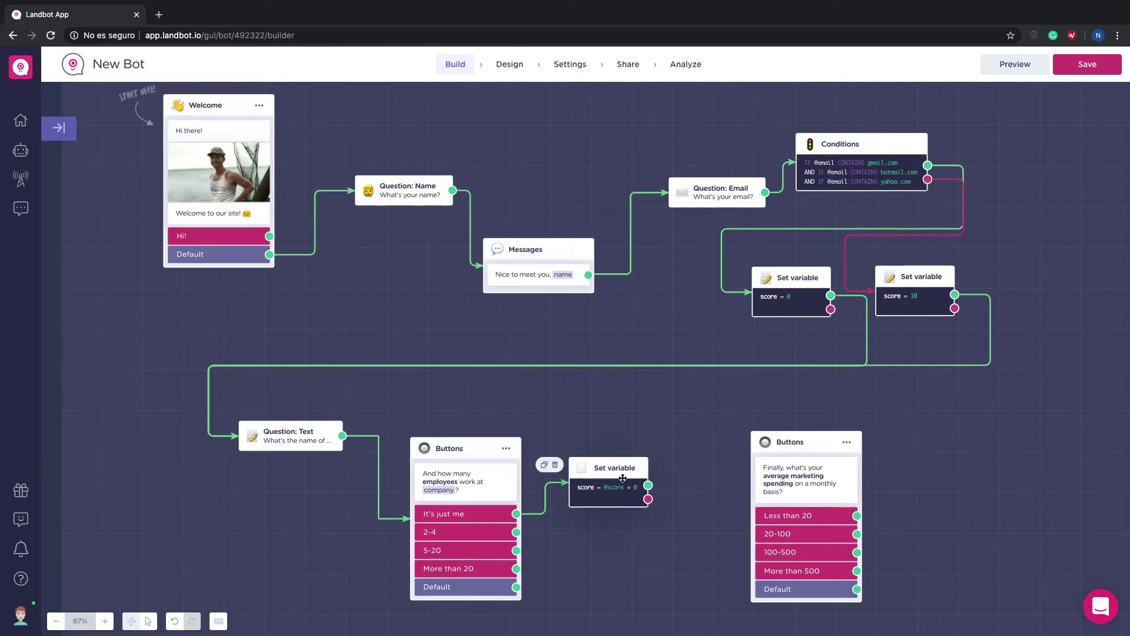
{"action": "left_click_drag", "start_coordinate": [615, 469], "coordinate": [612, 421]}
{"action": "left_click_drag", "start_coordinate": [516, 532], "coordinate": [589, 474]}
{"action": "type", "text": "va"}
{"action": "key", "text": "Return"}
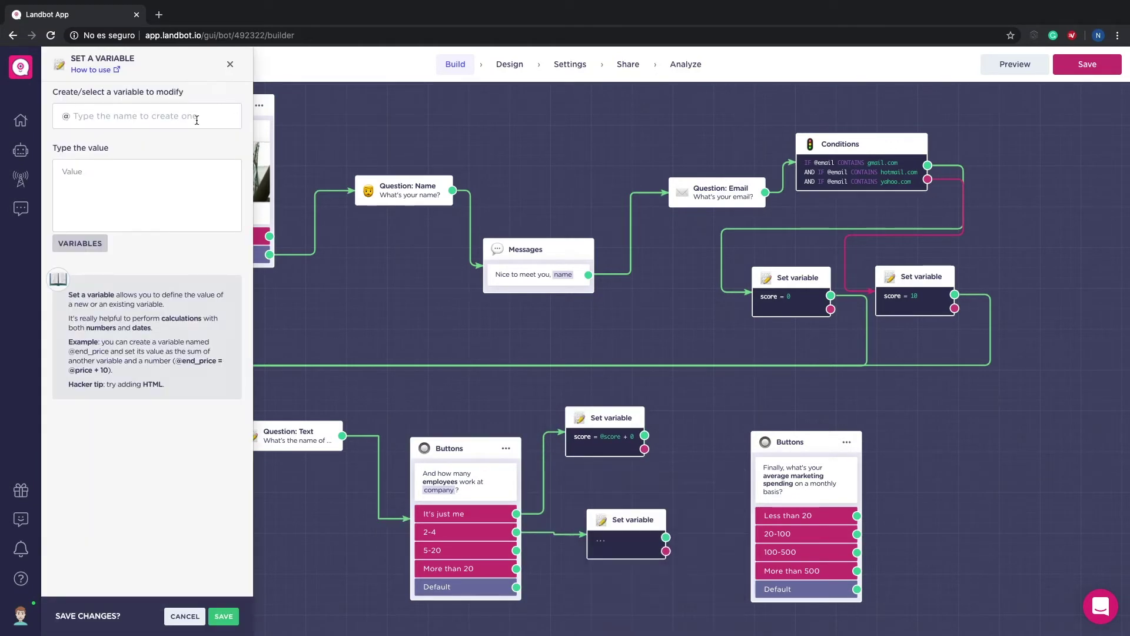
{"action": "left_click", "coordinate": [169, 119]}
{"action": "type", "text": "sc"}
{"action": "left_click", "coordinate": [124, 153]}
{"action": "left_click", "coordinate": [230, 156]}
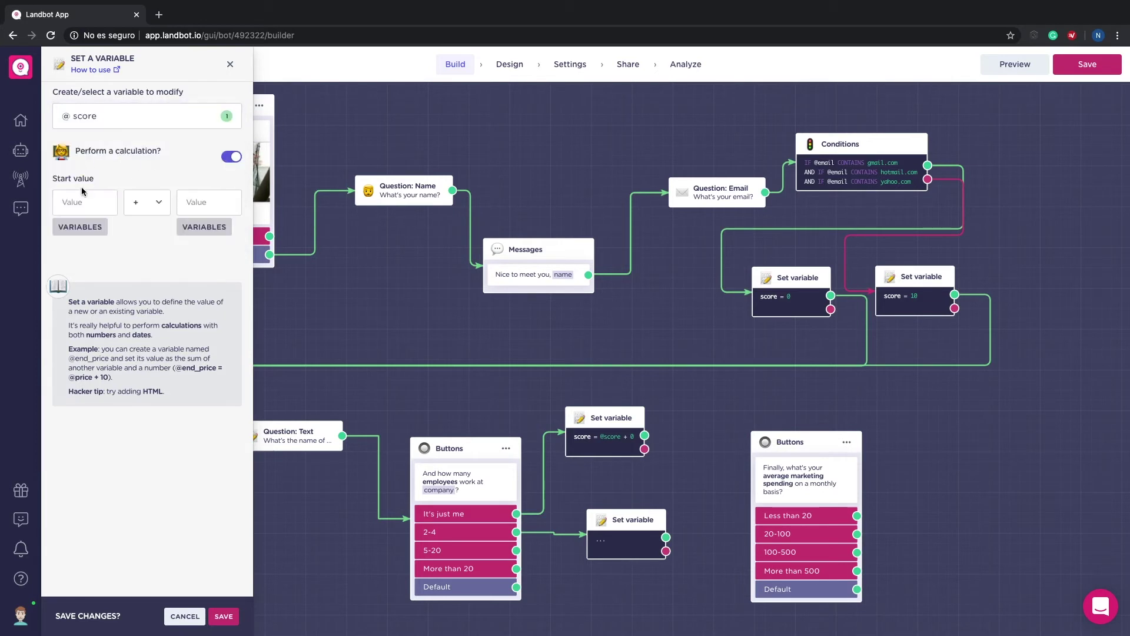
{"action": "left_click", "coordinate": [80, 228]}
{"action": "type", "text": "s"}
{"action": "key", "text": "Return"}
{"action": "left_click", "coordinate": [224, 616]}
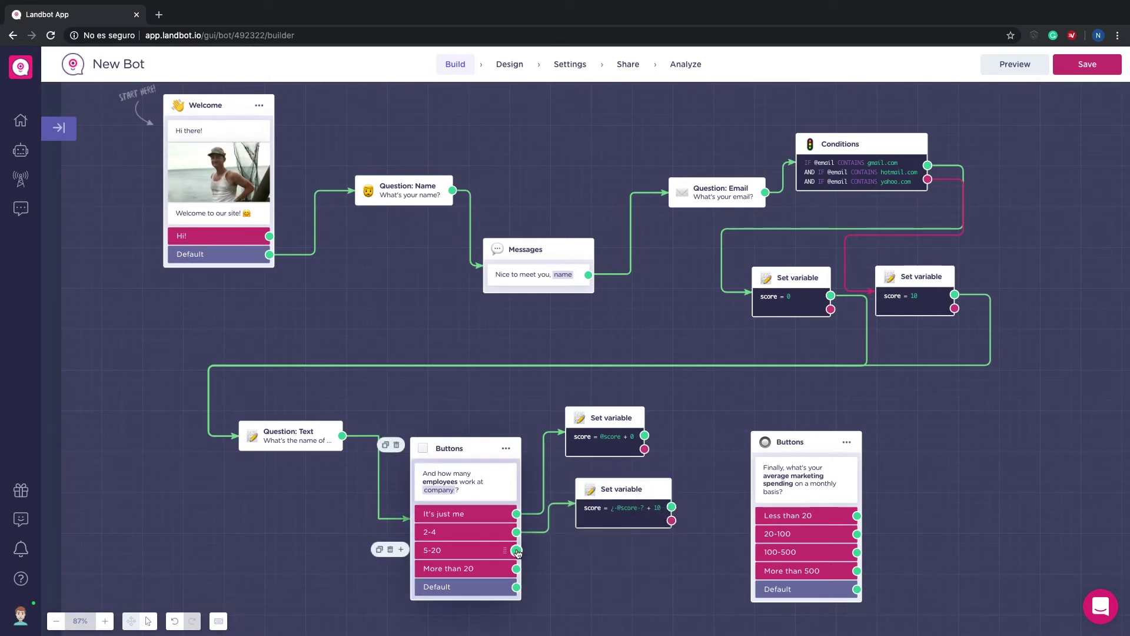
{"action": "left_click", "coordinate": [586, 480]}
{"action": "type", "text": "va"}
{"action": "key", "text": "Return"}
{"action": "left_click", "coordinate": [177, 116]}
{"action": "type", "text": "sco"}
{"action": "key", "text": "Return"}
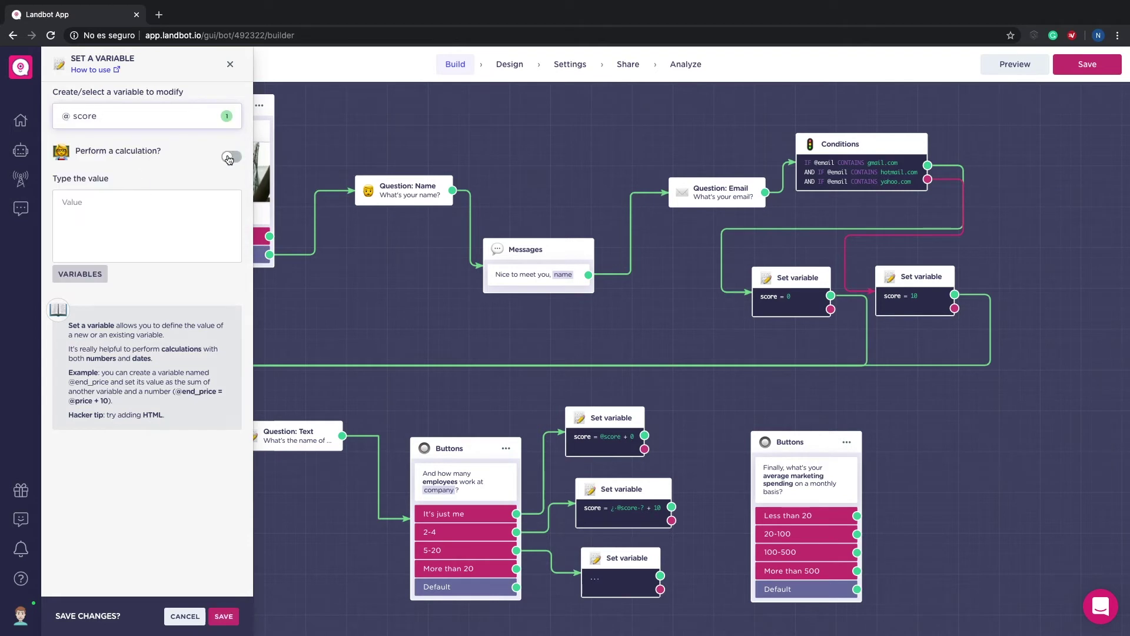
{"action": "left_click", "coordinate": [230, 156]}
{"action": "left_click", "coordinate": [81, 226]}
{"action": "type", "text": "sc"}
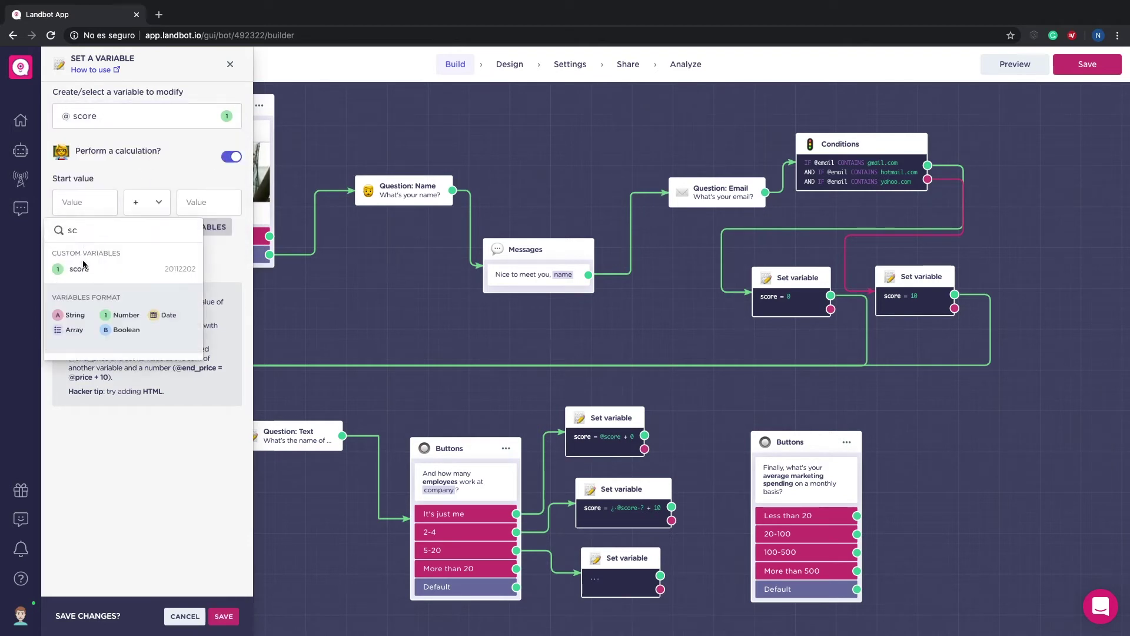
{"action": "left_click", "coordinate": [81, 269]}
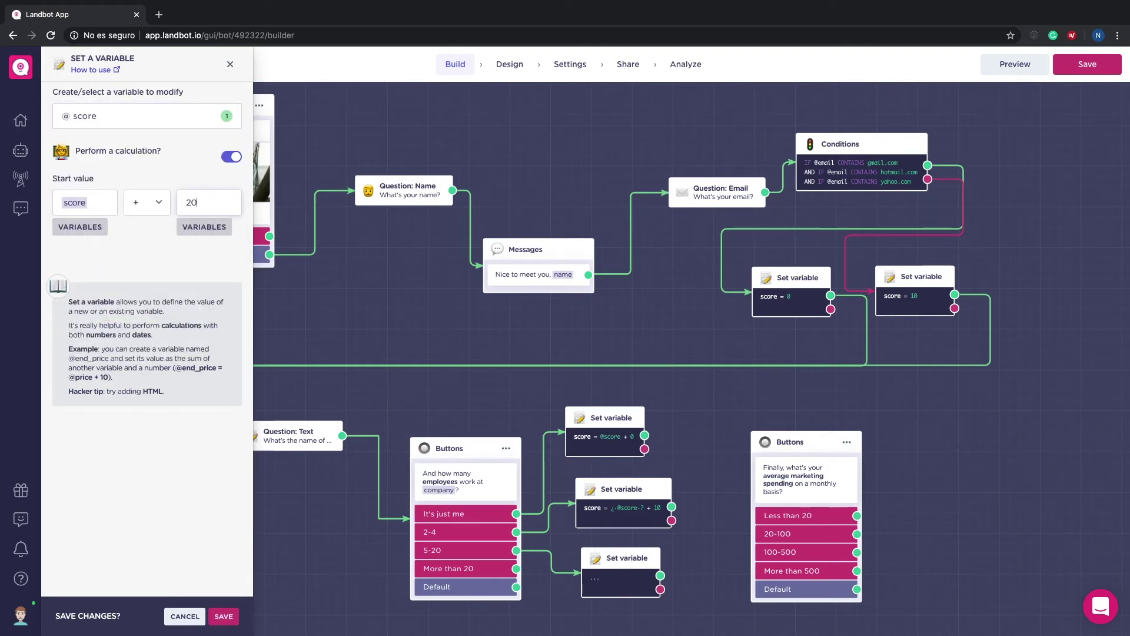
{"action": "type", "text": "20"}
{"action": "left_click", "coordinate": [223, 616]}
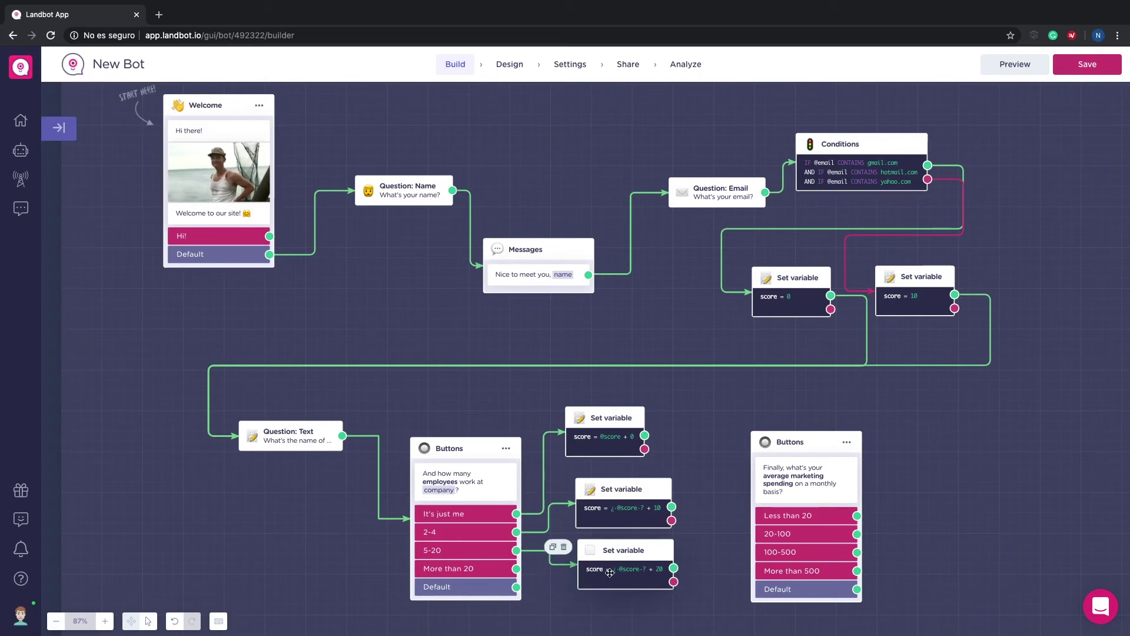
{"action": "scroll", "coordinate": [594, 572], "scroll_direction": "down", "scroll_amount": 2}
{"action": "left_click_drag", "start_coordinate": [511, 508], "coordinate": [589, 474]}
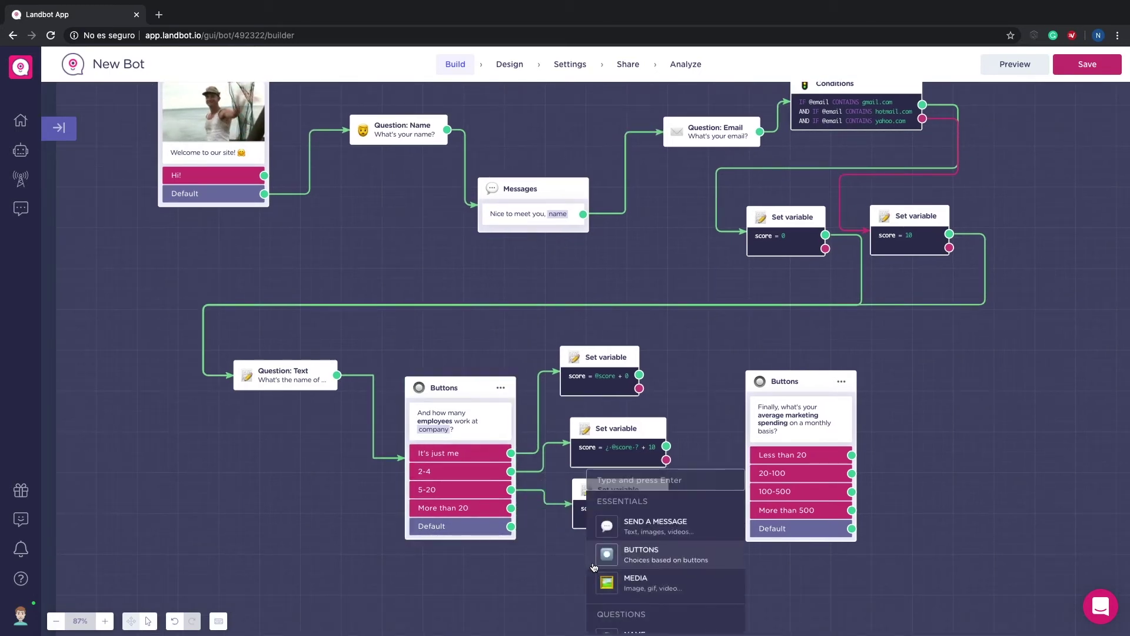
{"action": "type", "text": "va"}
{"action": "key", "text": "Return"}
{"action": "left_click", "coordinate": [117, 116]}
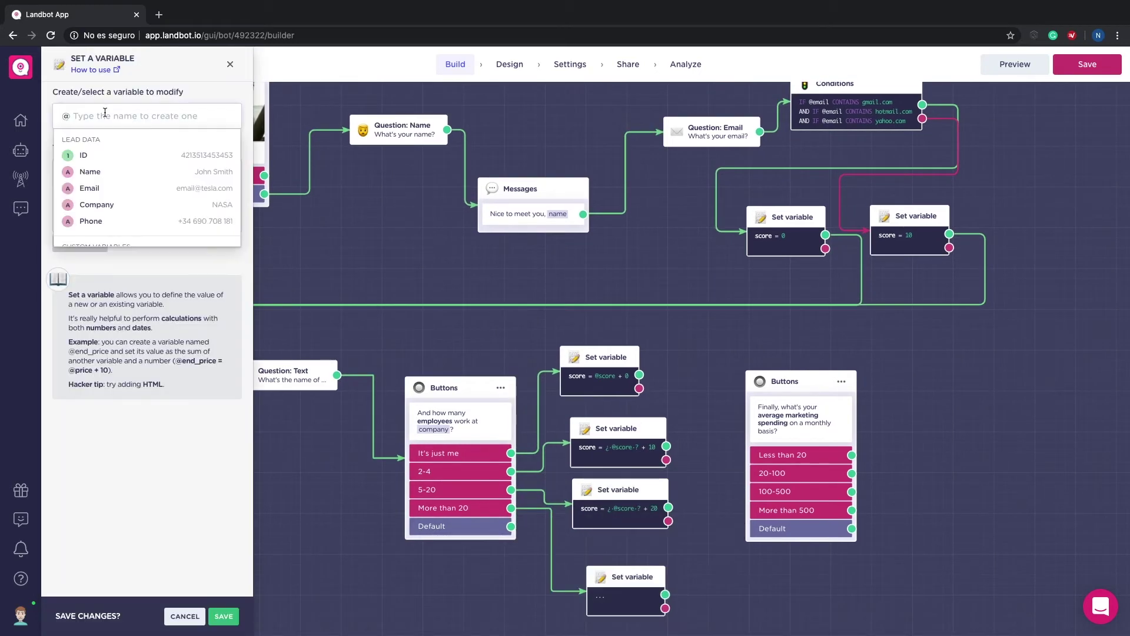
{"action": "type", "text": "sc"}
{"action": "left_click", "coordinate": [112, 156]}
{"action": "left_click", "coordinate": [231, 156]}
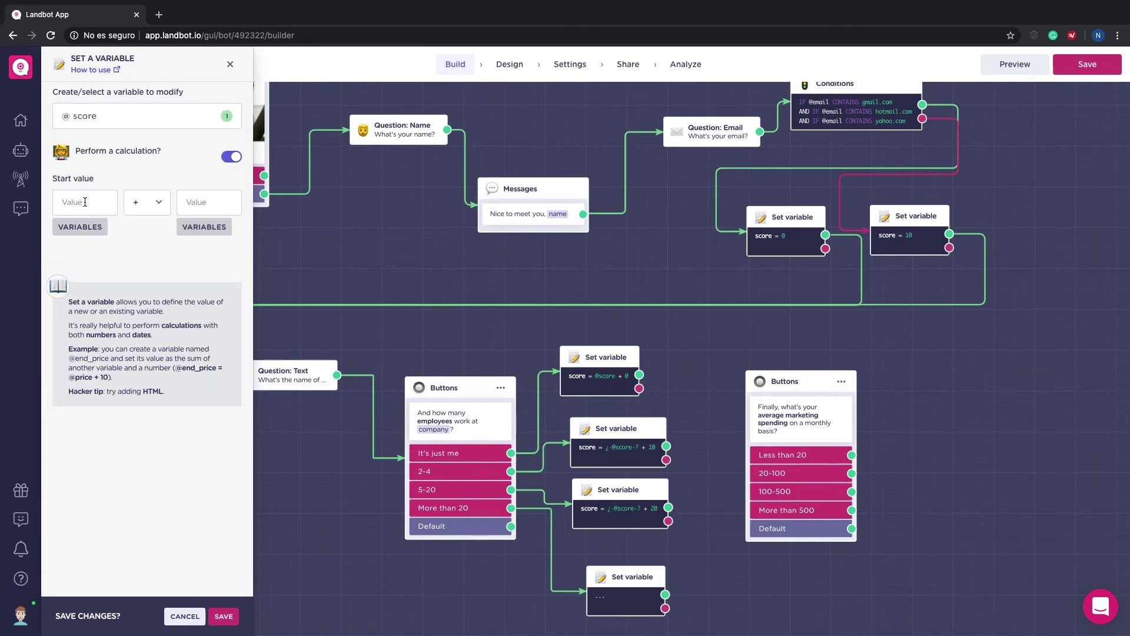
{"action": "left_click", "coordinate": [205, 201]}
{"action": "type", "text": "50"}
{"action": "left_click", "coordinate": [224, 617]}
{"action": "left_click_drag", "start_coordinate": [624, 580], "coordinate": [603, 555]}
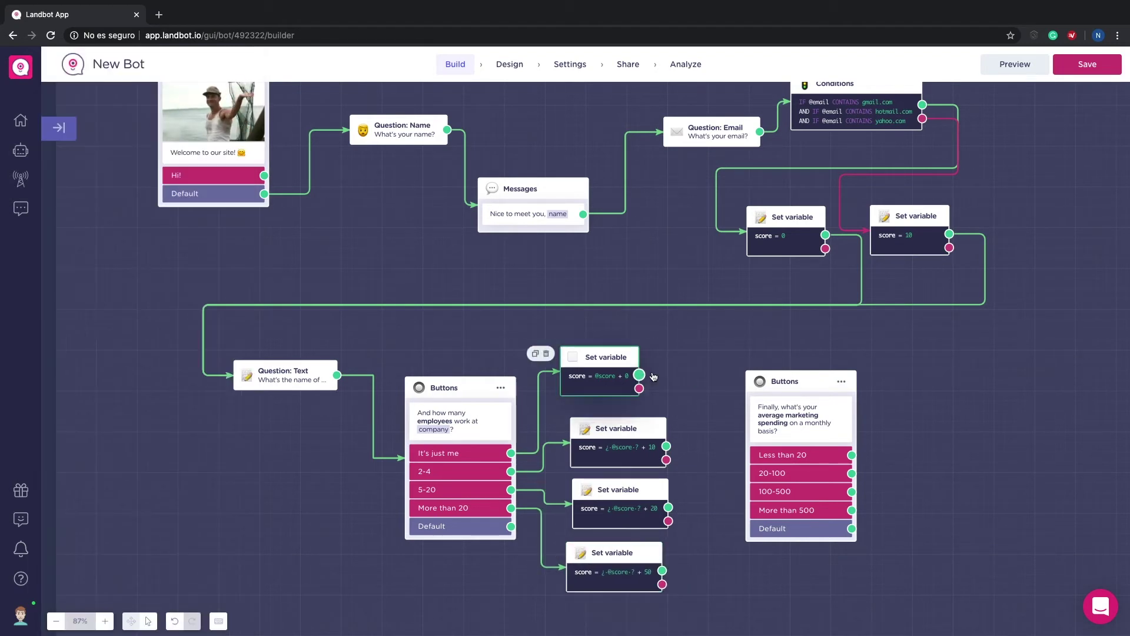
Step: Connect the +0, +10, +20 and +50 score blocks to the spending question
{"action": "left_click_drag", "start_coordinate": [640, 374], "coordinate": [762, 446]}
{"action": "left_click_drag", "start_coordinate": [665, 446], "coordinate": [765, 453]}
{"action": "left_click_drag", "start_coordinate": [662, 570], "coordinate": [766, 459]}
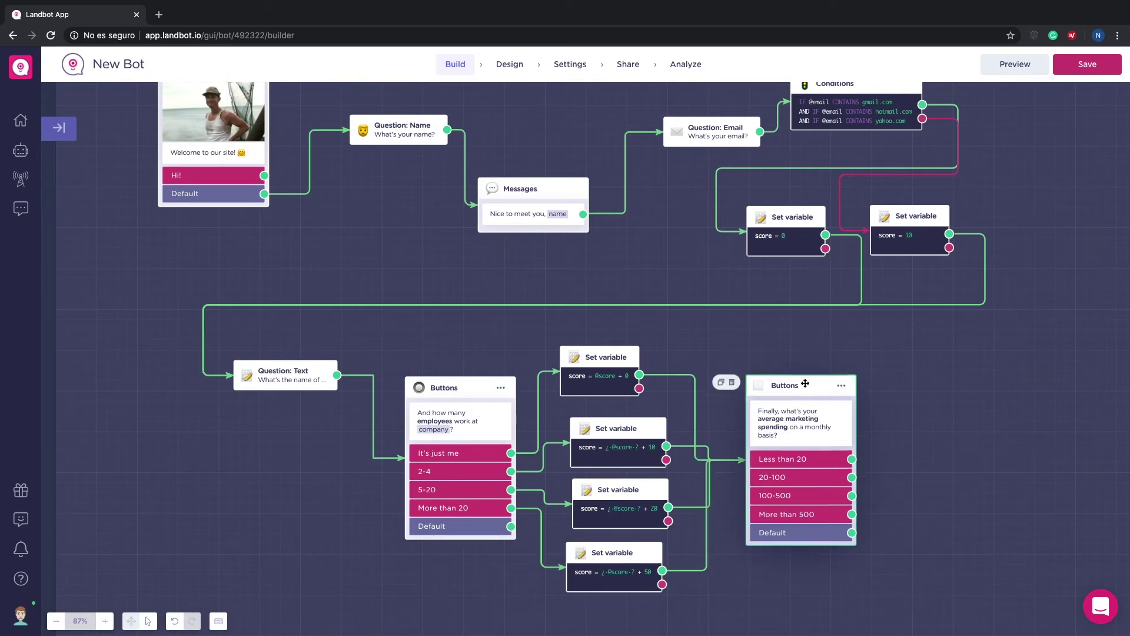
{"action": "left_click_drag", "start_coordinate": [668, 507], "coordinate": [765, 465]}
{"action": "scroll", "coordinate": [899, 449], "scroll_direction": "right", "scroll_amount": 3}
{"action": "scroll", "coordinate": [899, 449], "scroll_direction": "down", "scroll_amount": 1}
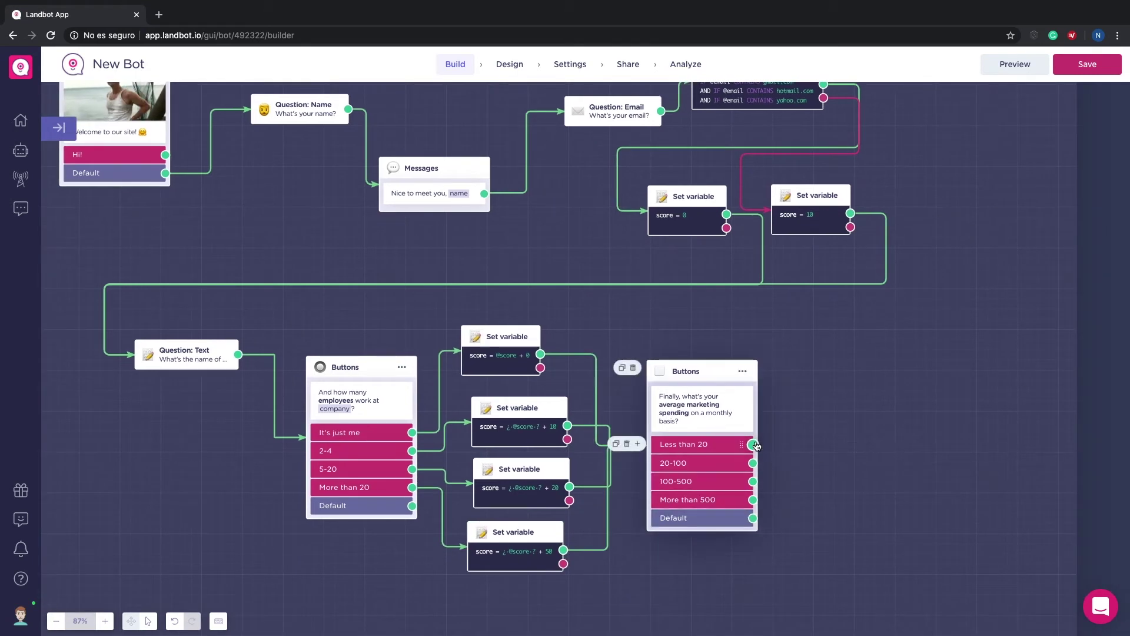
{"action": "left_click_drag", "start_coordinate": [793, 406], "coordinate": [801, 376]}
{"action": "type", "text": "set"}
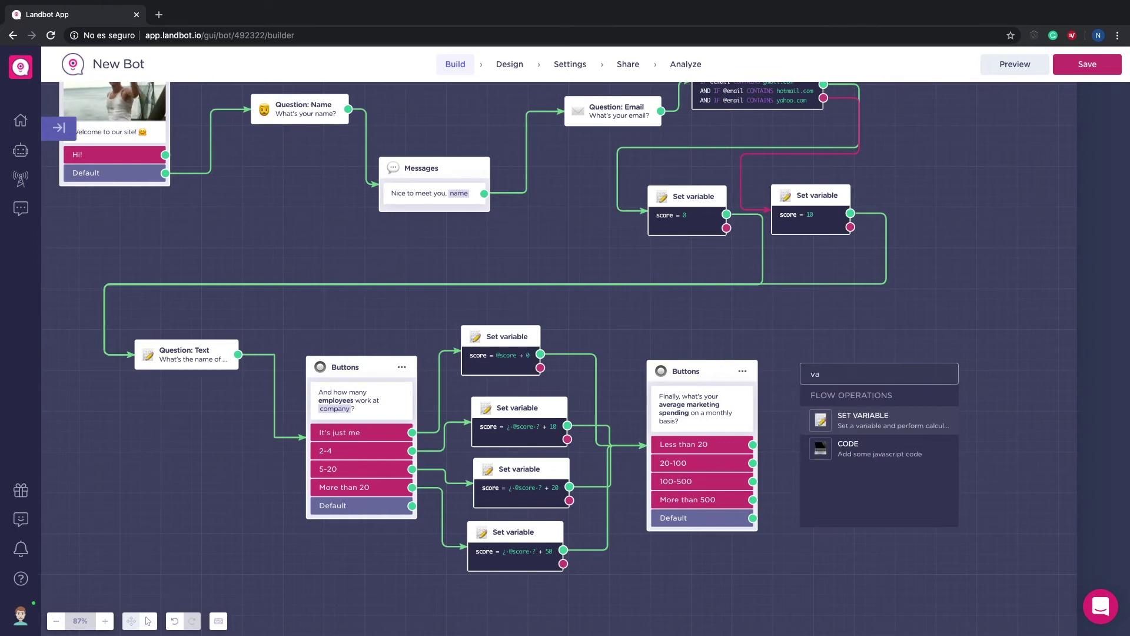
{"action": "key", "text": "Return"}
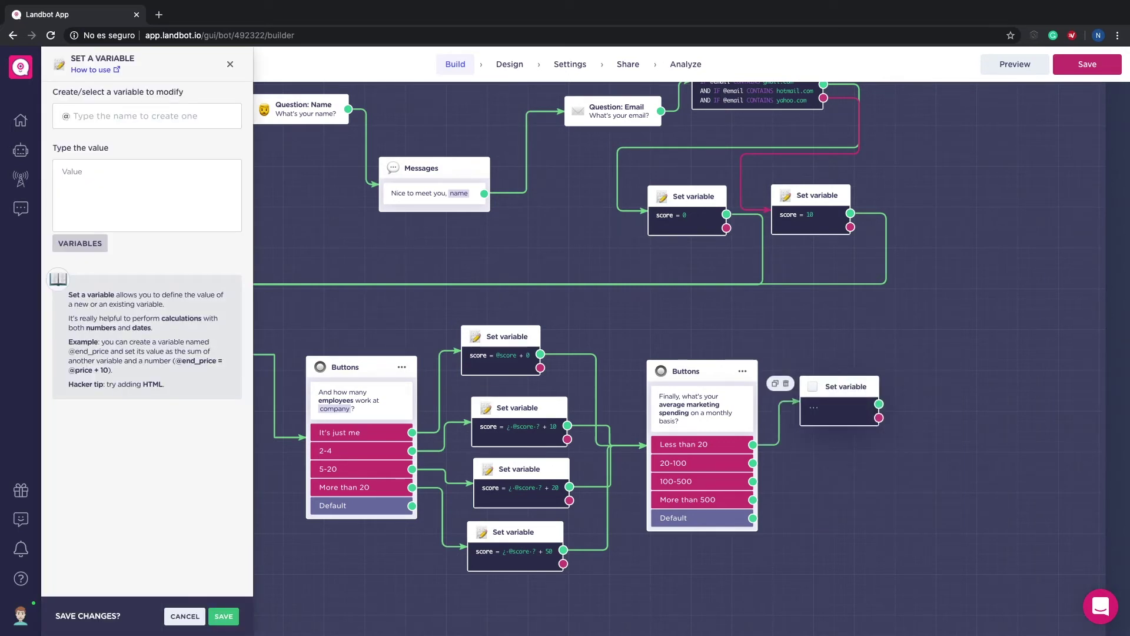
{"action": "left_click", "coordinate": [219, 116]}
{"action": "type", "text": "sc"}
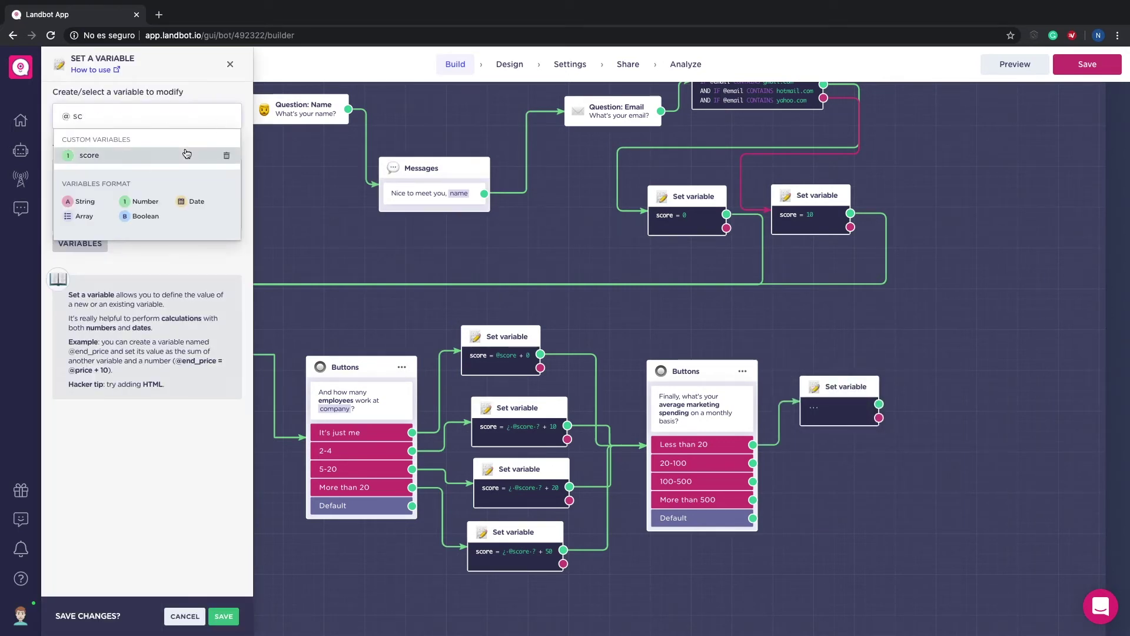
{"action": "left_click", "coordinate": [187, 154]}
{"action": "left_click", "coordinate": [231, 156]}
{"action": "left_click", "coordinate": [208, 202]}
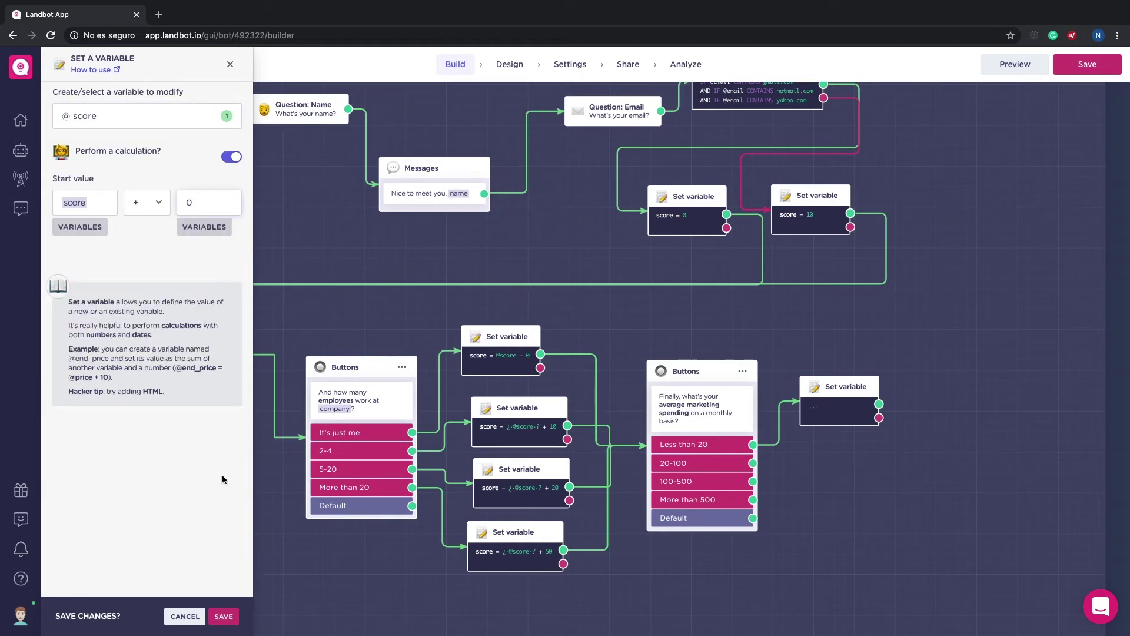
{"action": "left_click", "coordinate": [224, 616]}
{"action": "left_click_drag", "start_coordinate": [753, 463], "coordinate": [809, 435]}
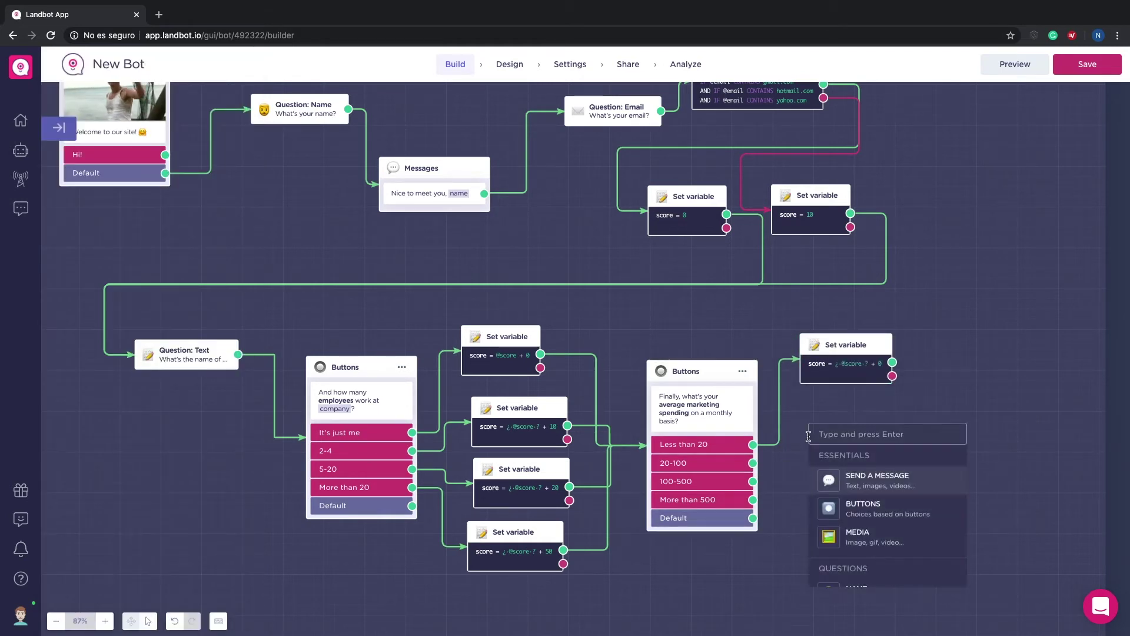
{"action": "type", "text": "set"}
{"action": "key", "text": "Return"}
{"action": "left_click", "coordinate": [138, 118]}
{"action": "type", "text": "sc"}
{"action": "left_click", "coordinate": [89, 155]}
{"action": "left_click", "coordinate": [231, 156]}
{"action": "left_click", "coordinate": [193, 197]}
{"action": "type", "text": "1"}
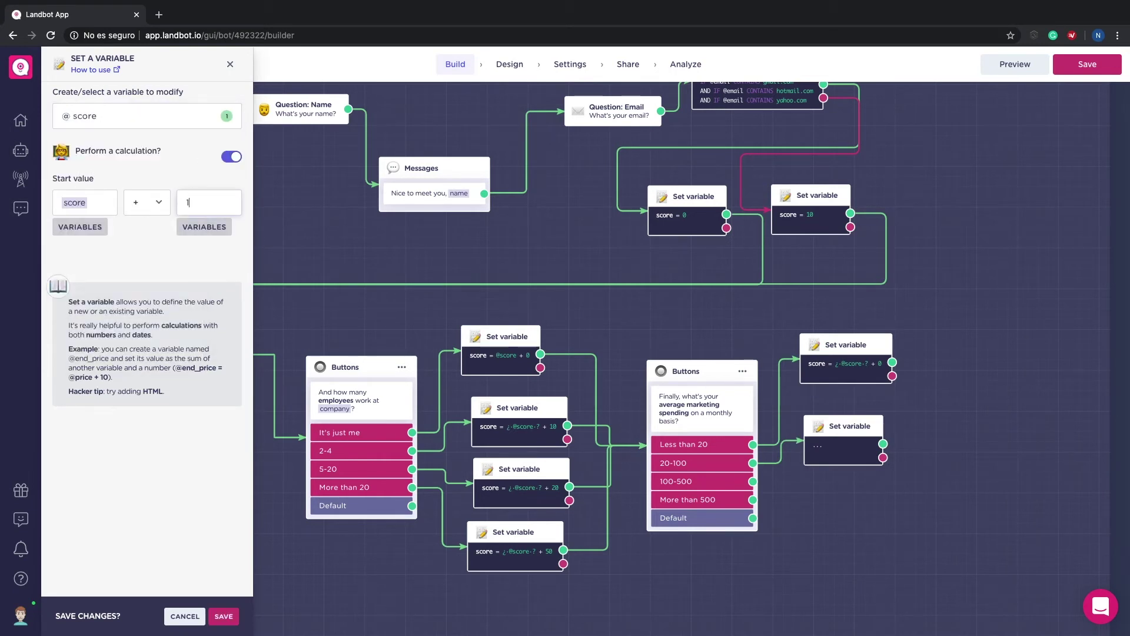
{"action": "type", "text": "0"}
{"action": "left_click", "coordinate": [224, 616]}
{"action": "left_click_drag", "start_coordinate": [753, 481], "coordinate": [815, 486]}
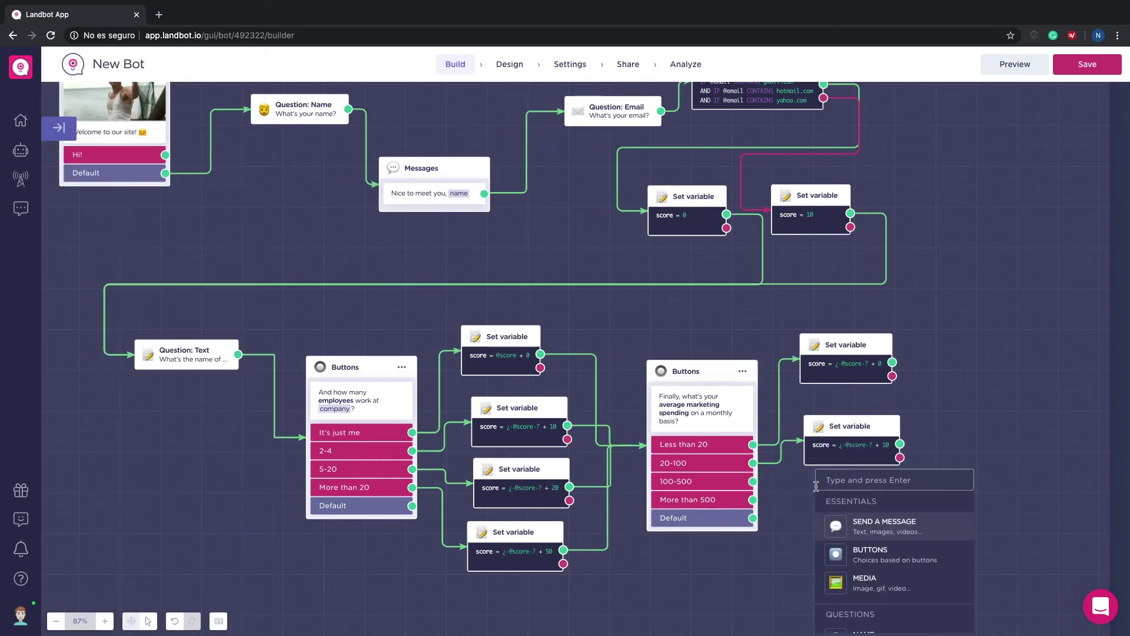
{"action": "type", "text": "set"}
{"action": "key", "text": "Return"}
{"action": "left_click", "coordinate": [89, 155]}
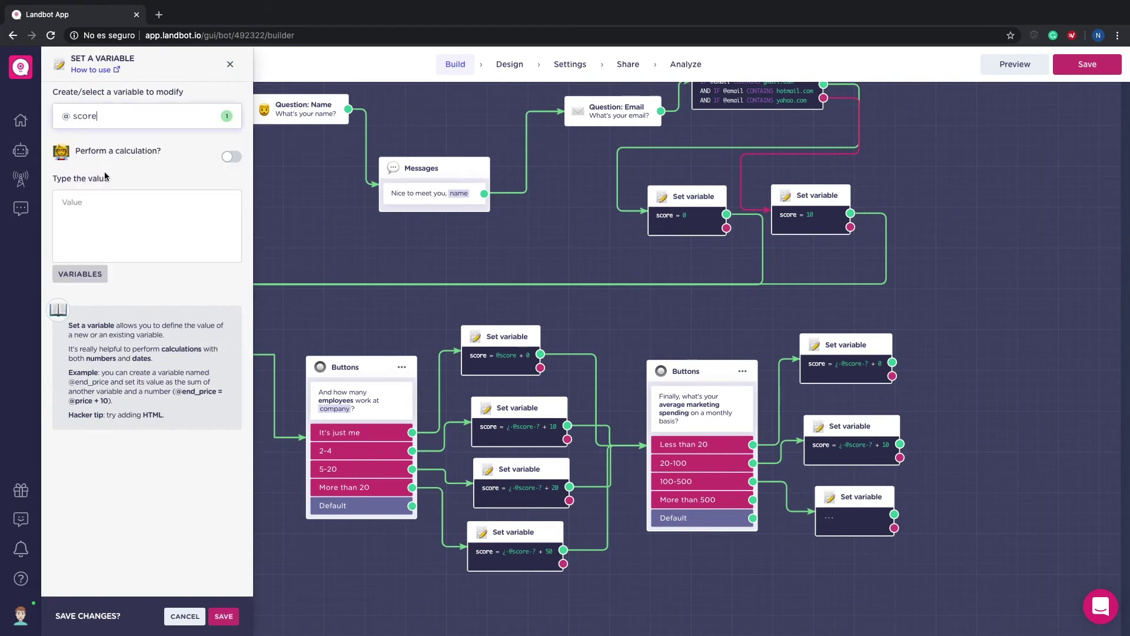
{"action": "left_click", "coordinate": [231, 156]}
{"action": "type", "text": "sc"}
{"action": "left_click", "coordinate": [80, 227]}
{"action": "left_click", "coordinate": [78, 207]}
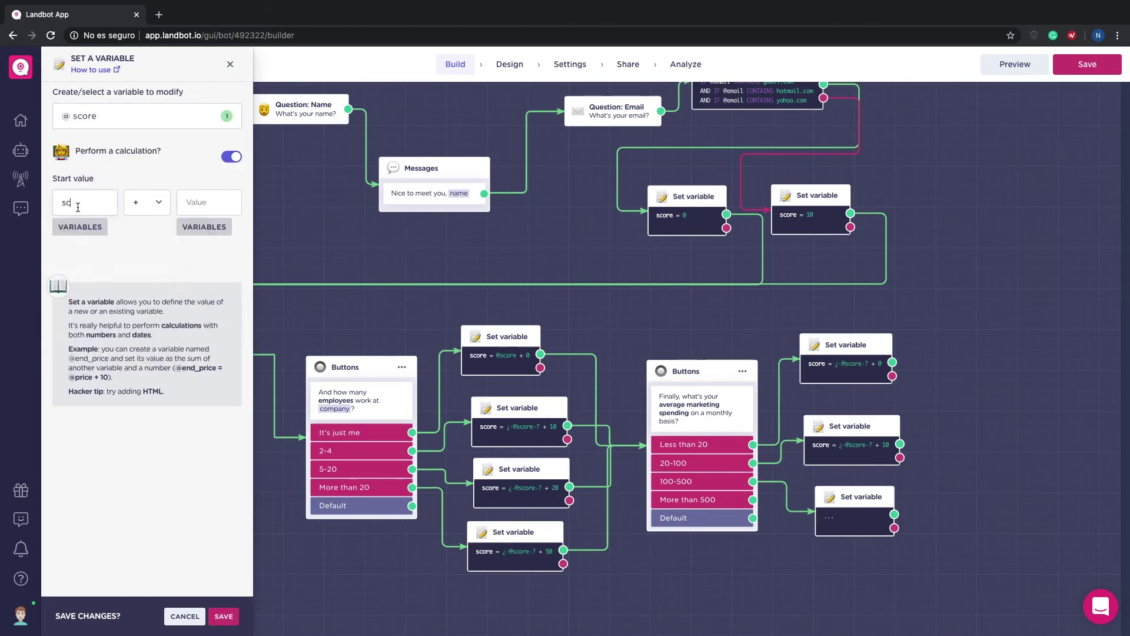
{"action": "left_click", "coordinate": [79, 227]}
{"action": "left_click", "coordinate": [85, 268]}
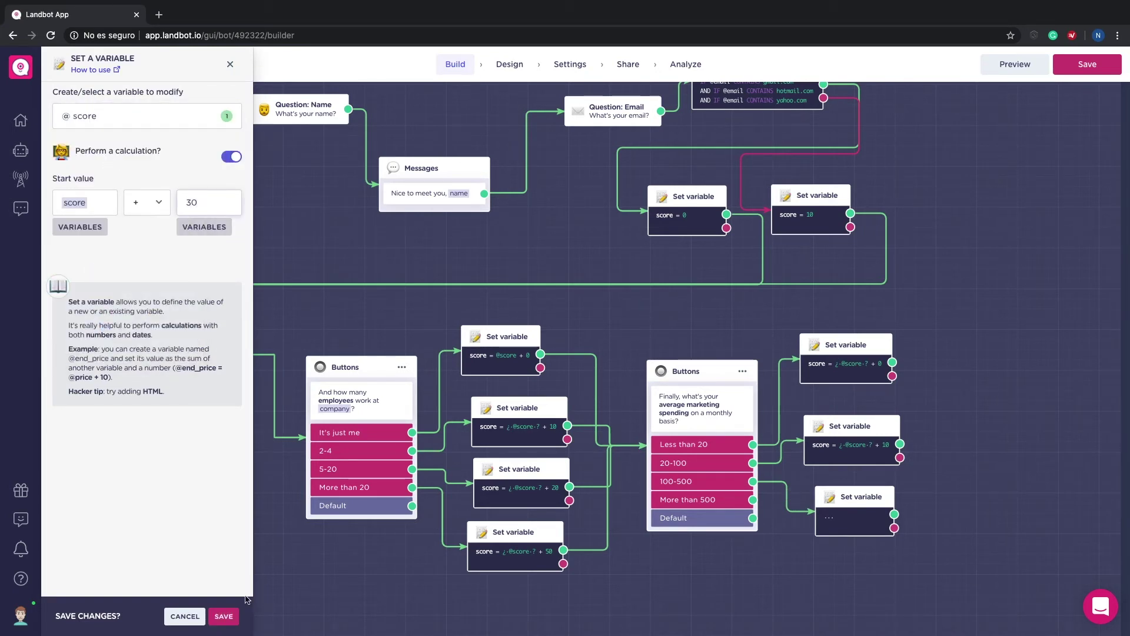
{"action": "left_click", "coordinate": [224, 616]}
{"action": "left_click_drag", "start_coordinate": [753, 481], "coordinate": [827, 480]}
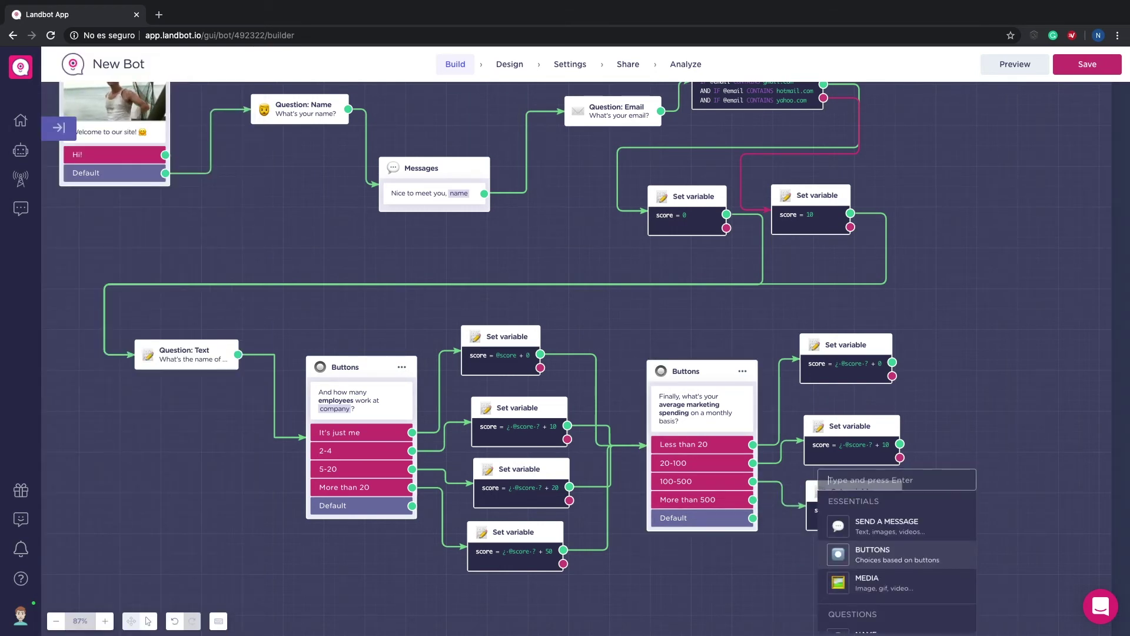
{"action": "type", "text": "set"}
{"action": "key", "text": "Return"}
{"action": "type", "text": "sc"}
{"action": "left_click", "coordinate": [89, 154]}
{"action": "left_click", "coordinate": [231, 156]}
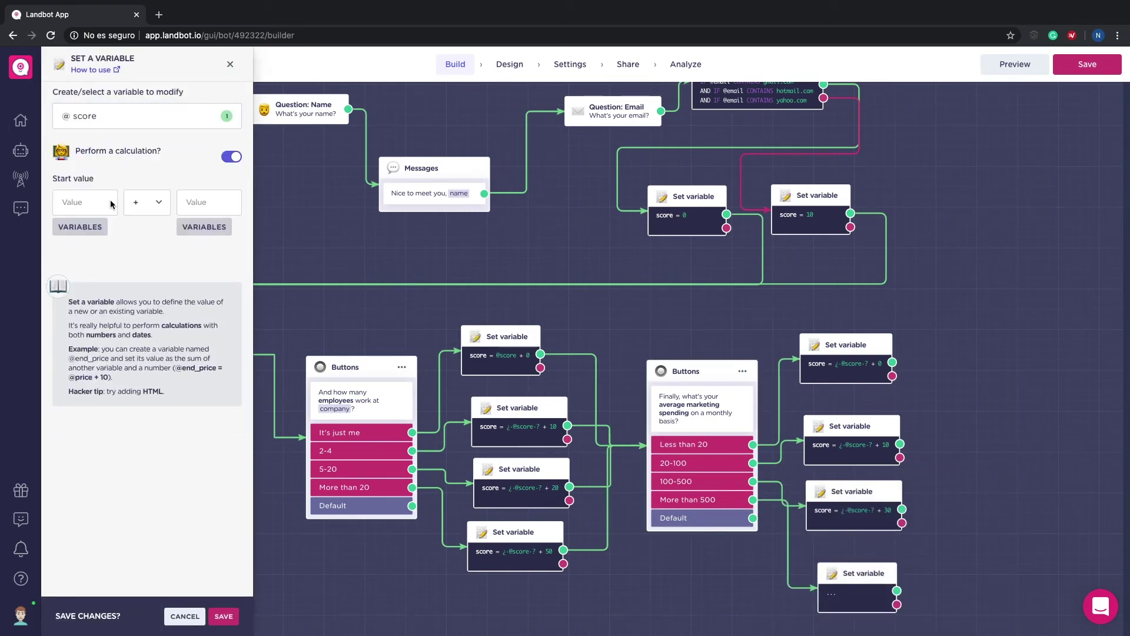
{"action": "left_click", "coordinate": [81, 228]}
{"action": "left_click", "coordinate": [88, 269]}
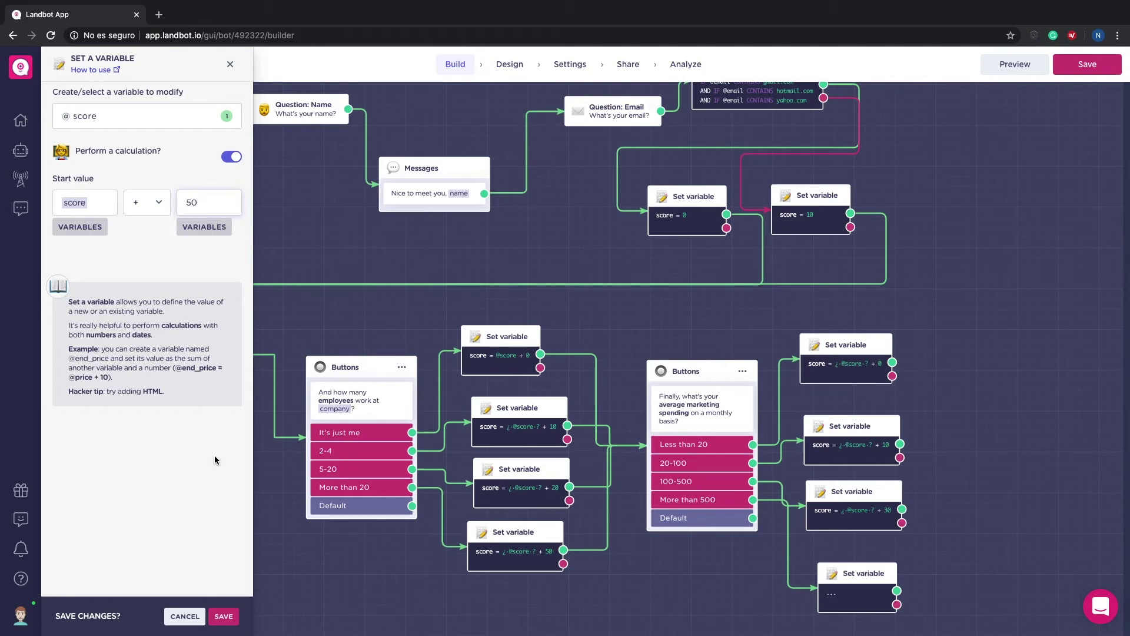
{"action": "left_click", "coordinate": [223, 616]}
{"action": "left_click_drag", "start_coordinate": [876, 572], "coordinate": [860, 556]}
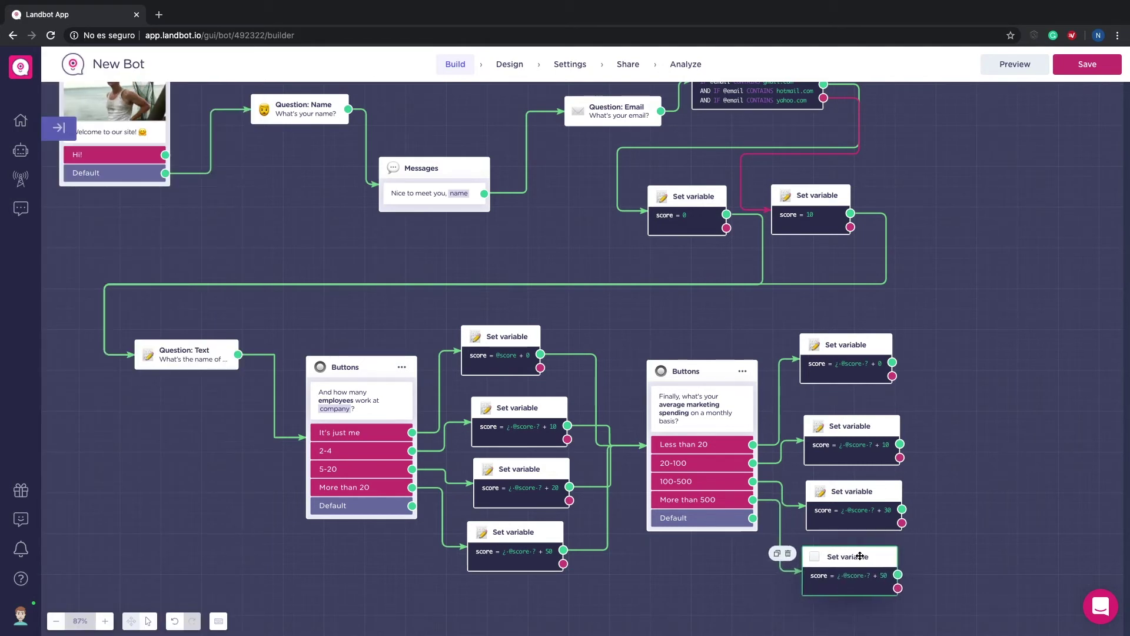
Step: Drag a connection from the spending-score blocks out to a new block
{"action": "scroll", "coordinate": [955, 512], "scroll_direction": "right", "scroll_amount": 3}
{"action": "scroll", "coordinate": [955, 511], "scroll_direction": "down", "scroll_amount": 1}
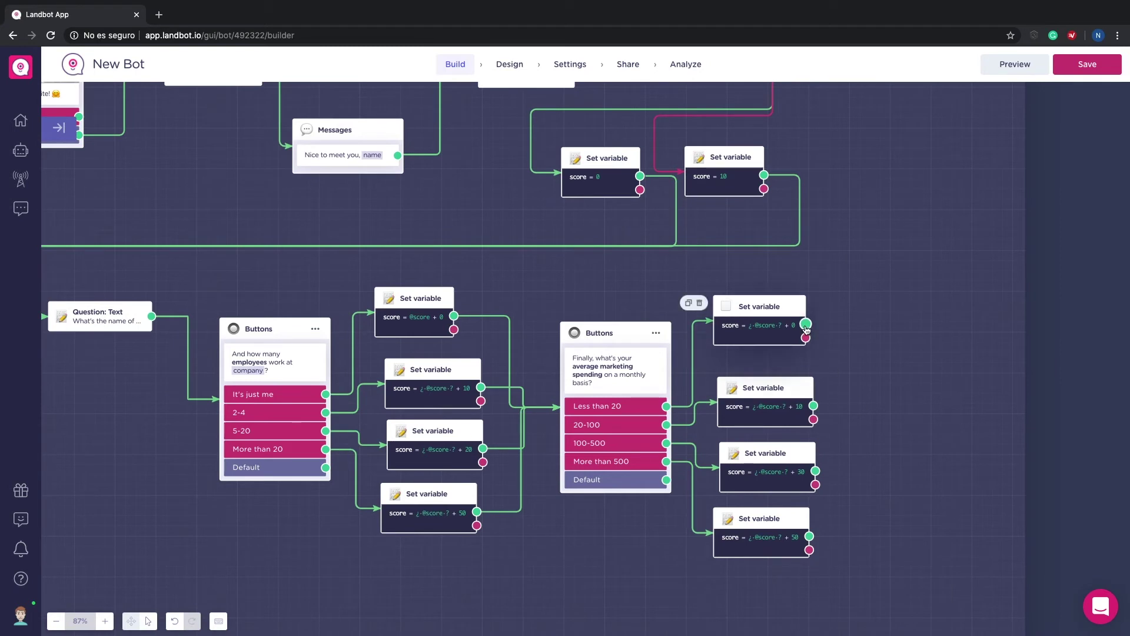
{"action": "left_click_drag", "start_coordinate": [806, 325], "coordinate": [901, 402]}
{"action": "type", "text": "con"}
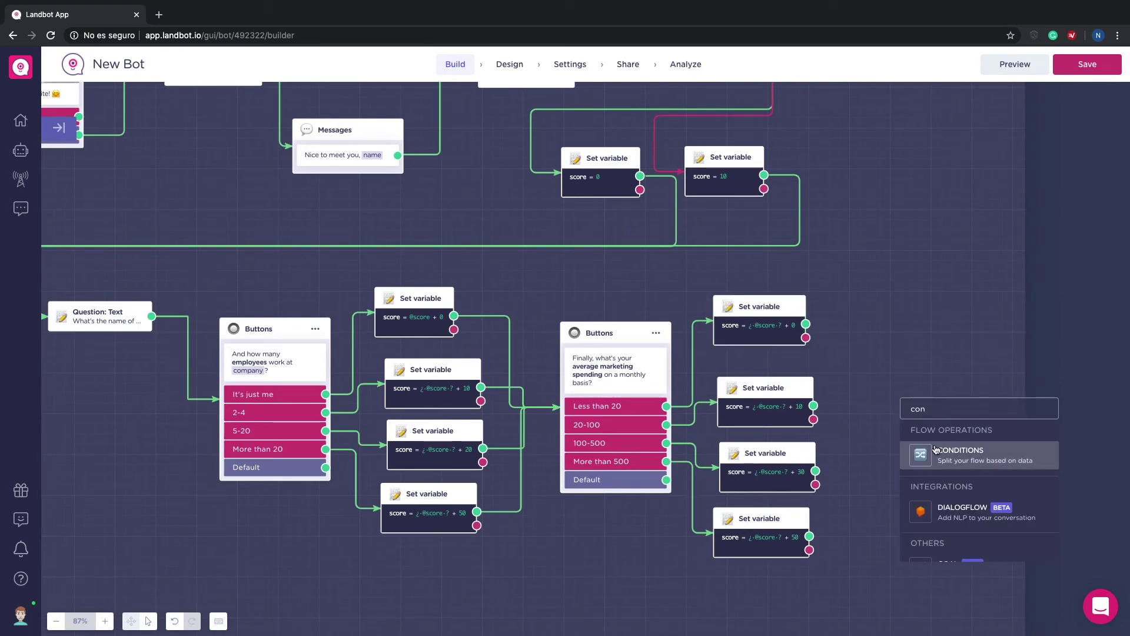
{"action": "left_click", "coordinate": [935, 450]}
{"action": "left_click", "coordinate": [117, 117]}
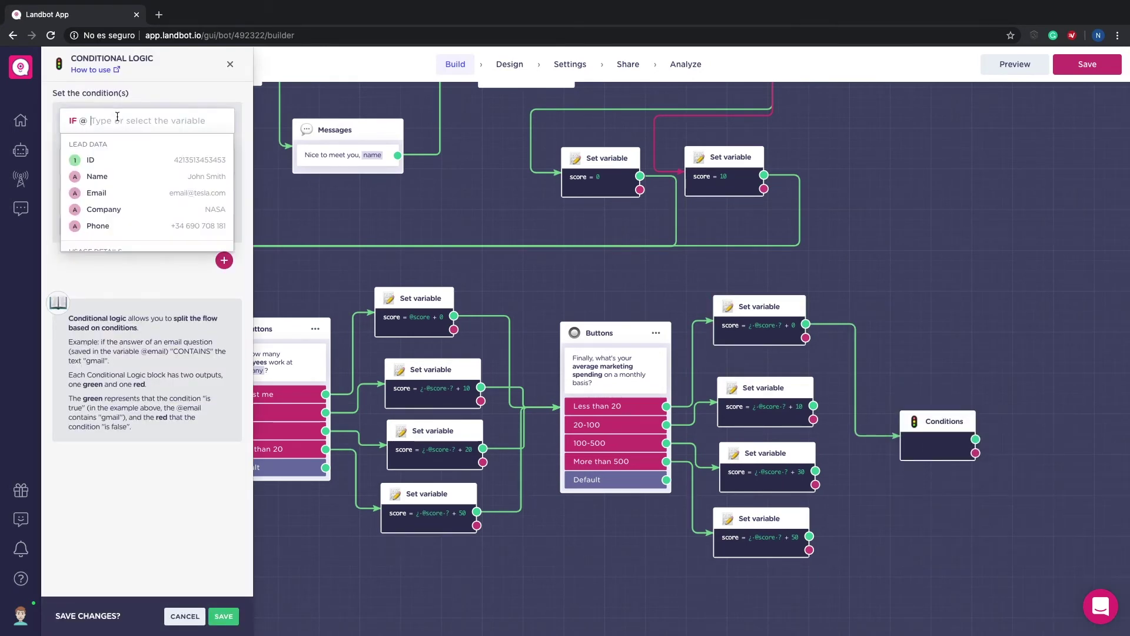
{"action": "type", "text": "sc"}
{"action": "left_click", "coordinate": [114, 162]}
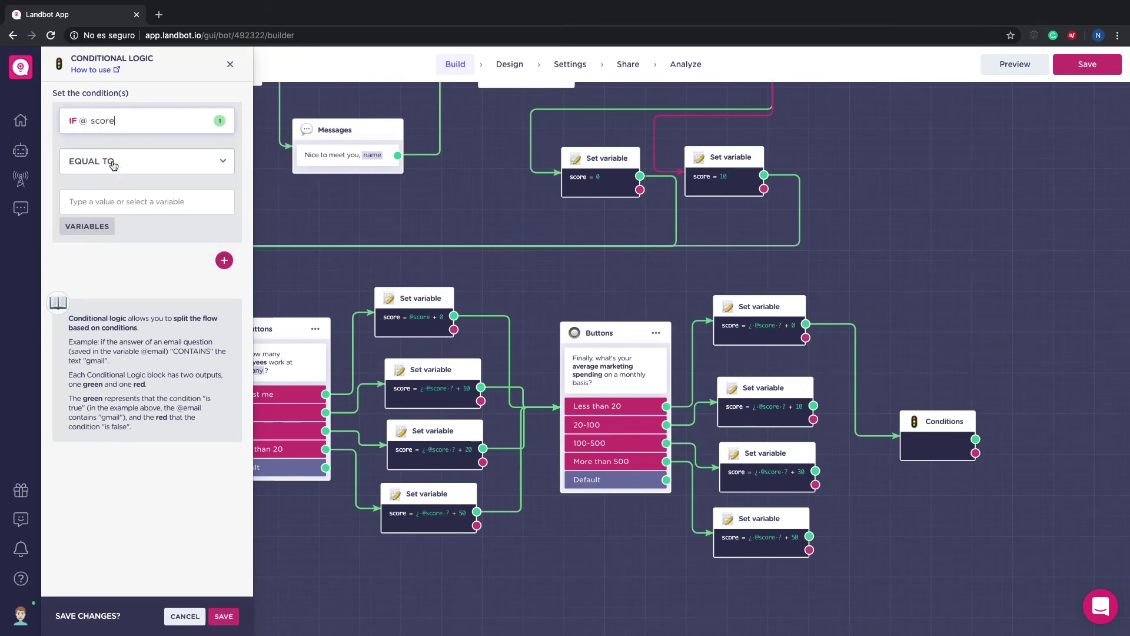
{"action": "left_click", "coordinate": [116, 171]}
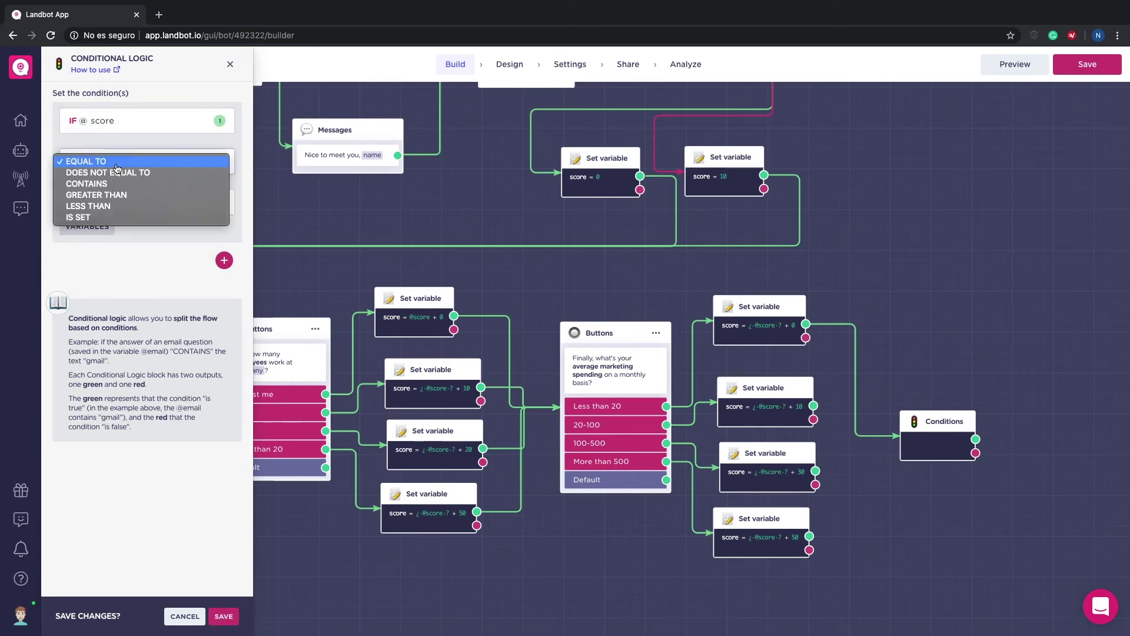
{"action": "left_click", "coordinate": [123, 200]}
{"action": "type", "text": "100"}
{"action": "left_click", "coordinate": [223, 616]}
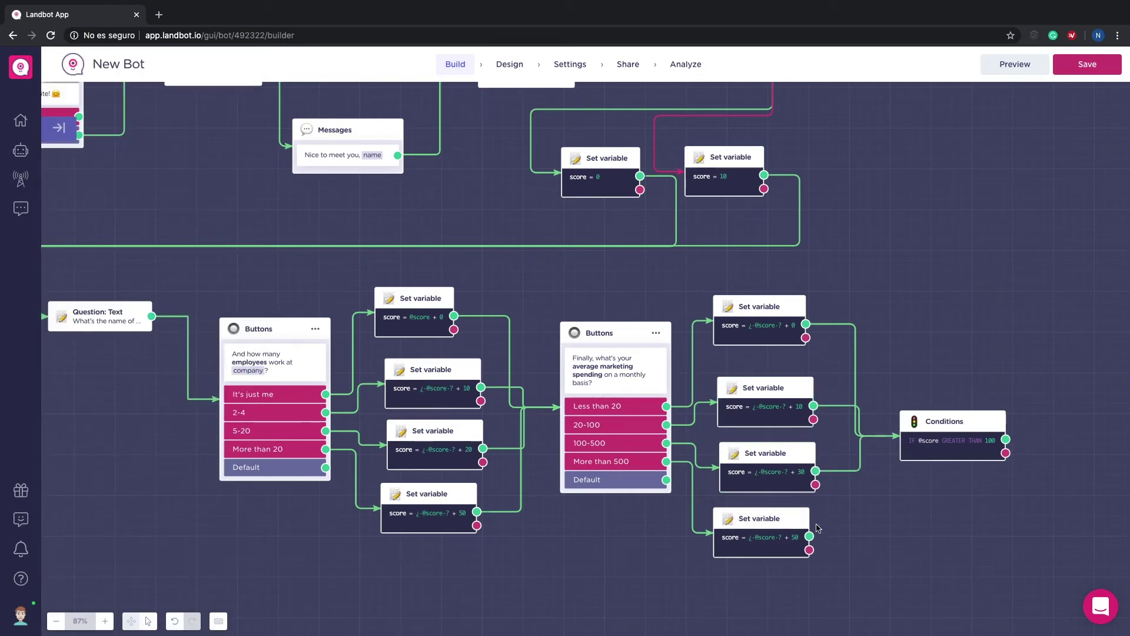
Step: Add a Google Spreadsheets block on the condition's true output
{"action": "scroll", "coordinate": [936, 462], "scroll_direction": "right", "scroll_amount": 5}
{"action": "left_click_drag", "start_coordinate": [878, 430], "coordinate": [926, 393]}
{"action": "type", "text": "spr"}
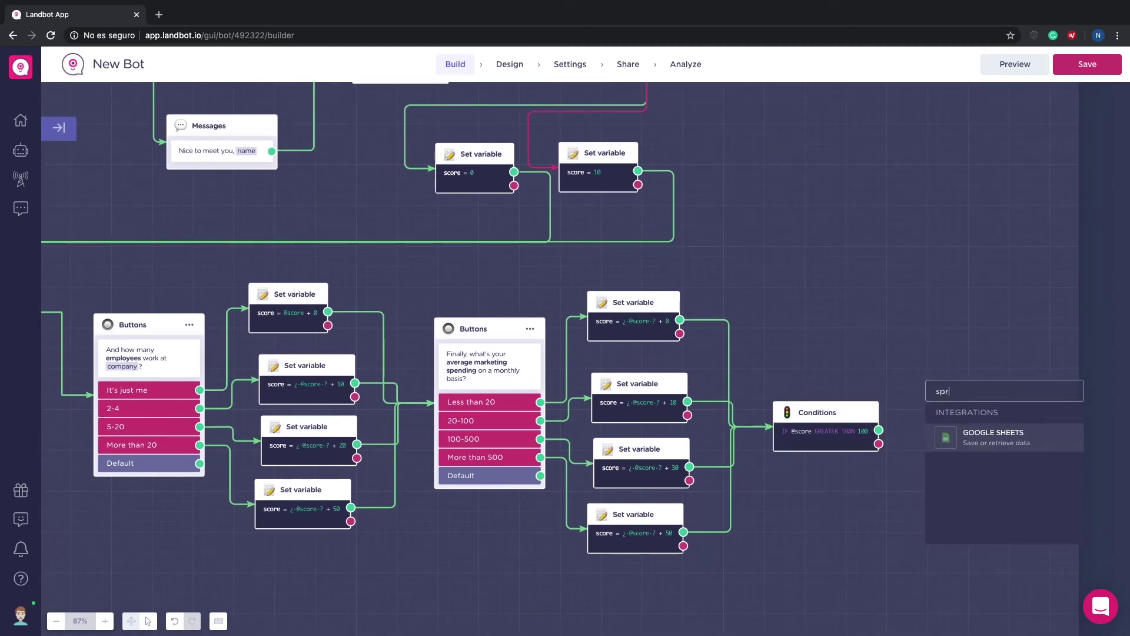
{"action": "left_click", "coordinate": [963, 434]}
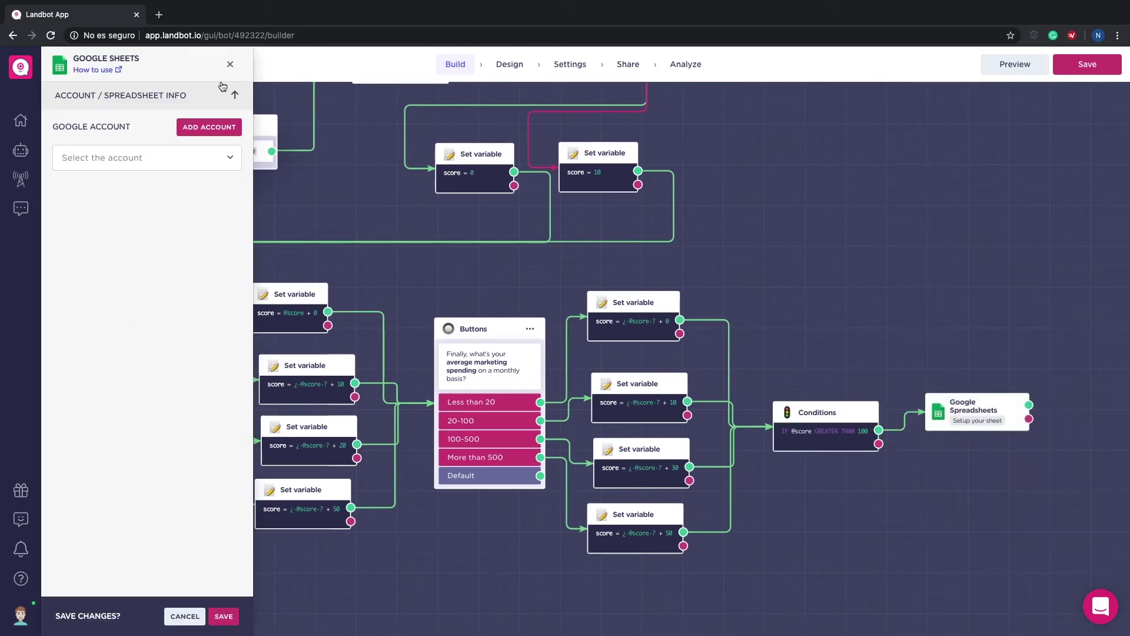
{"action": "left_click", "coordinate": [224, 616]}
Step: Add a second Google Spreadsheets block on the false output, then zoom out to 77%
{"action": "left_click_drag", "start_coordinate": [878, 443], "coordinate": [931, 471]}
{"action": "type", "text": "spre"}
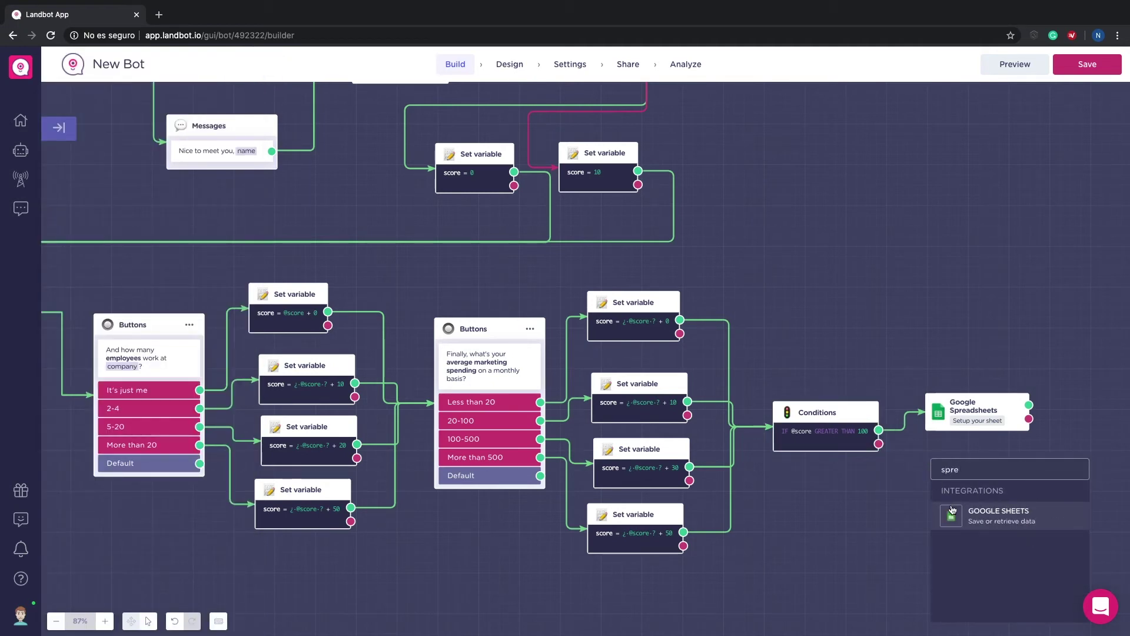
{"action": "left_click", "coordinate": [952, 511]}
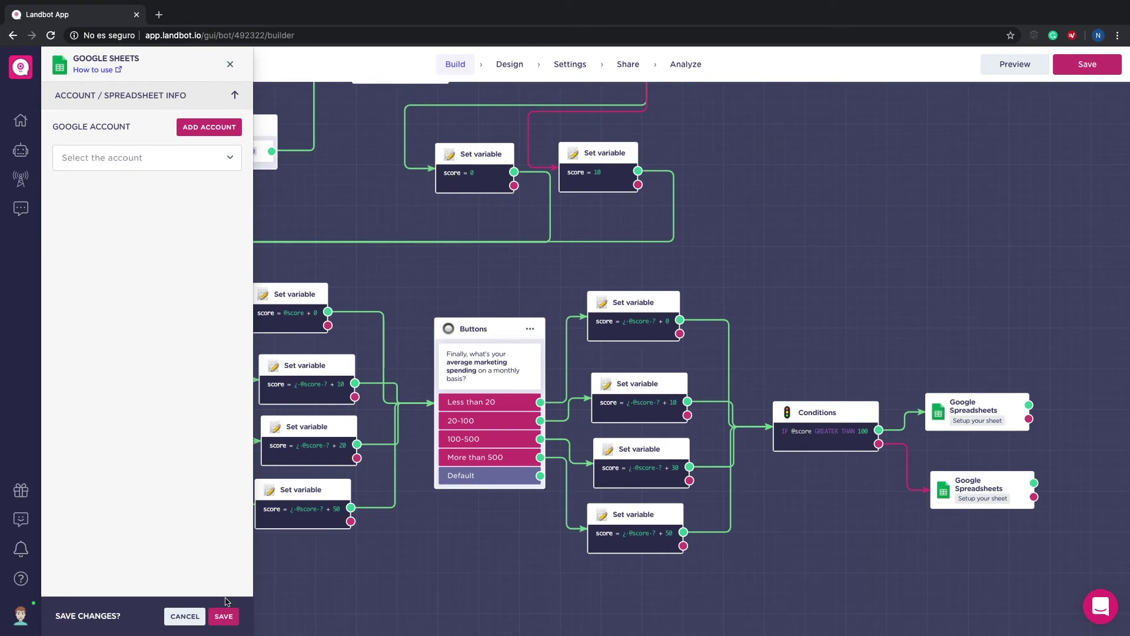
{"action": "left_click", "coordinate": [223, 616]}
{"action": "left_click_drag", "start_coordinate": [944, 492], "coordinate": [940, 479]}
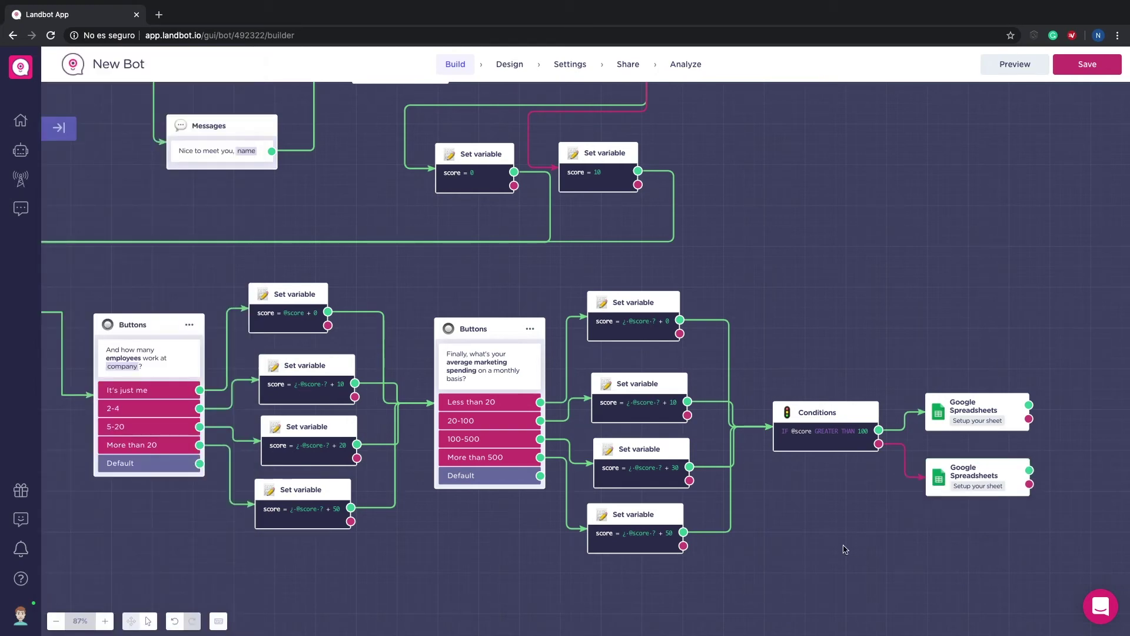
{"action": "left_click", "coordinate": [56, 621]}
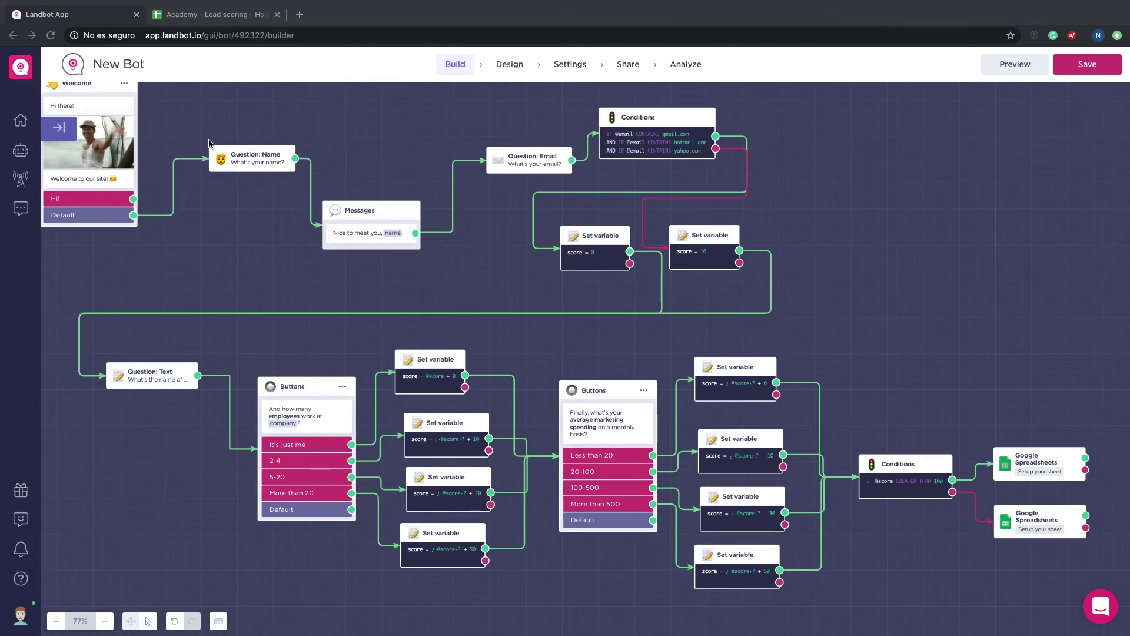
{"action": "left_click", "coordinate": [213, 17]}
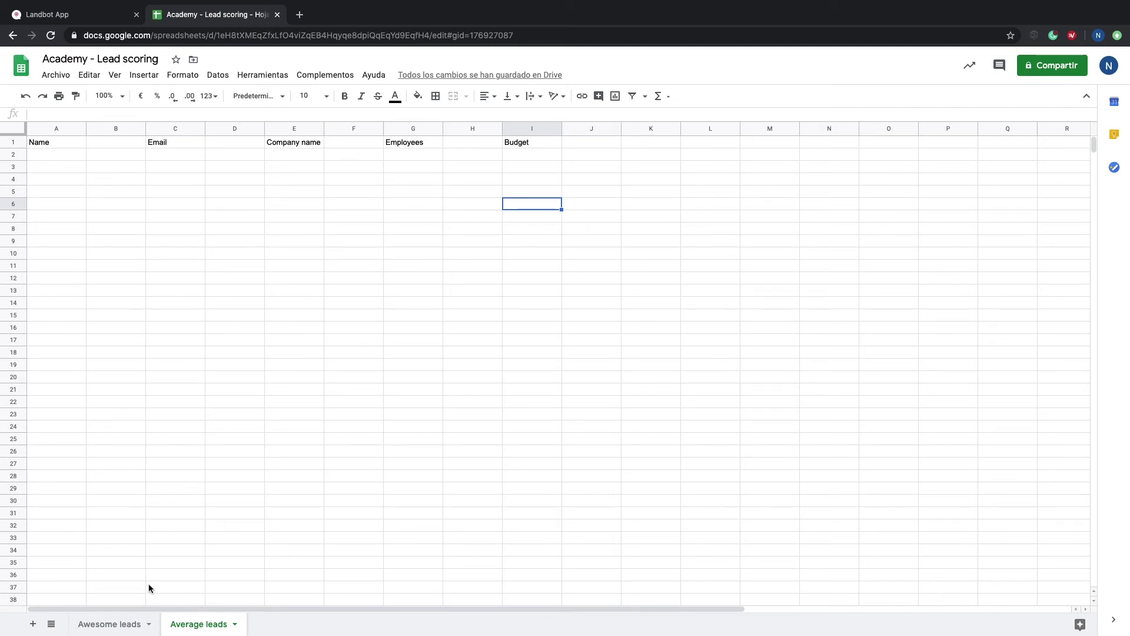
{"action": "left_click", "coordinate": [128, 625]}
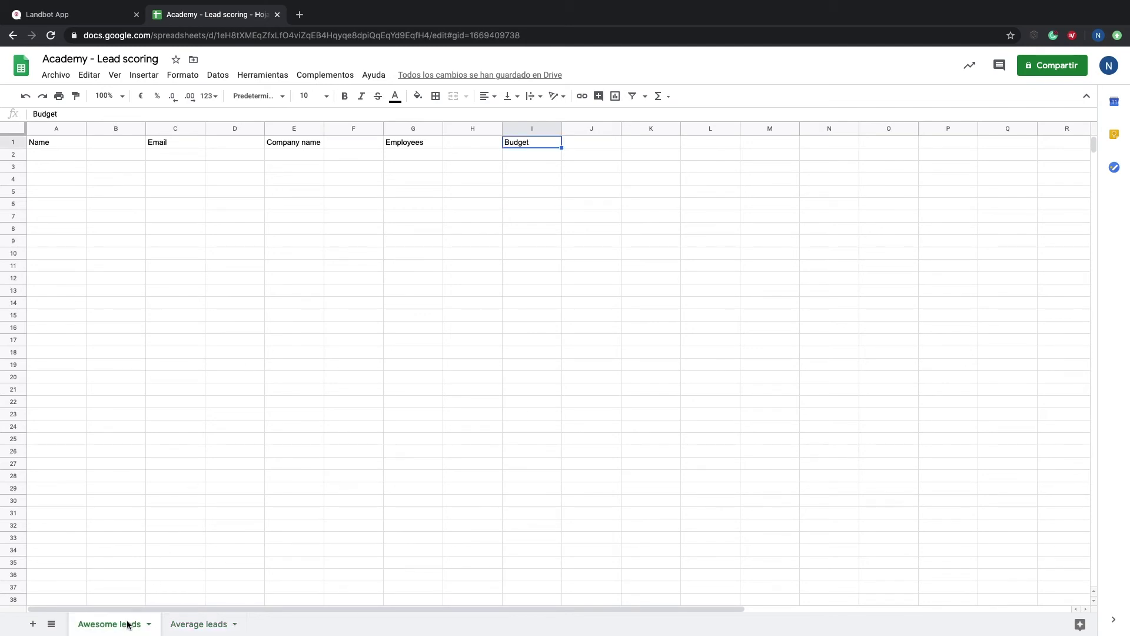
{"action": "left_click", "coordinate": [190, 630]}
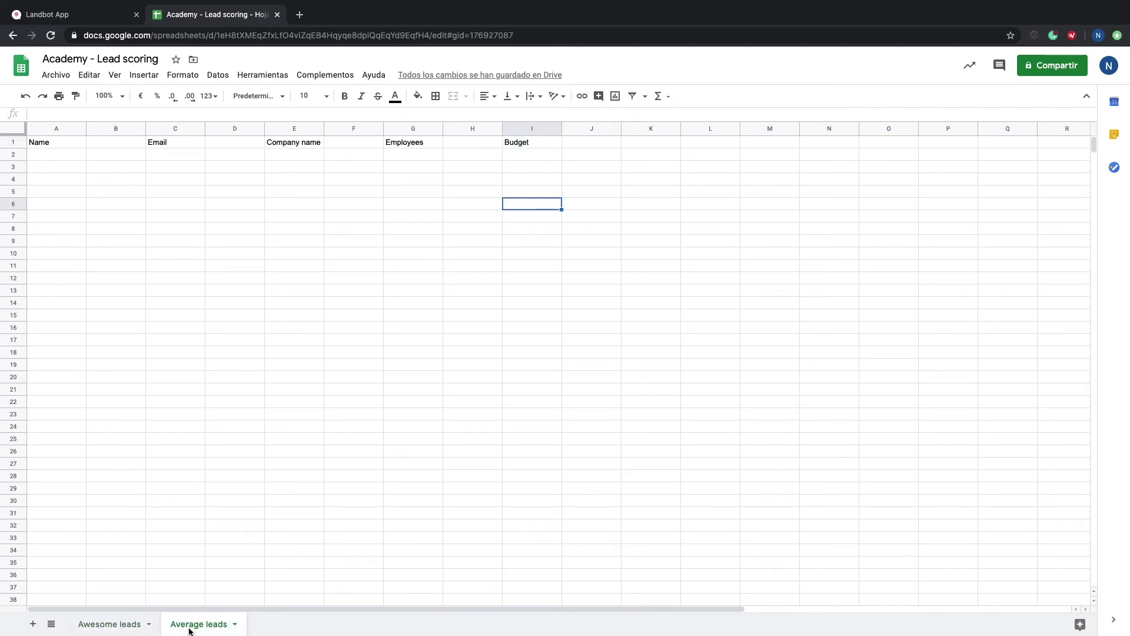
{"action": "left_click", "coordinate": [124, 631]}
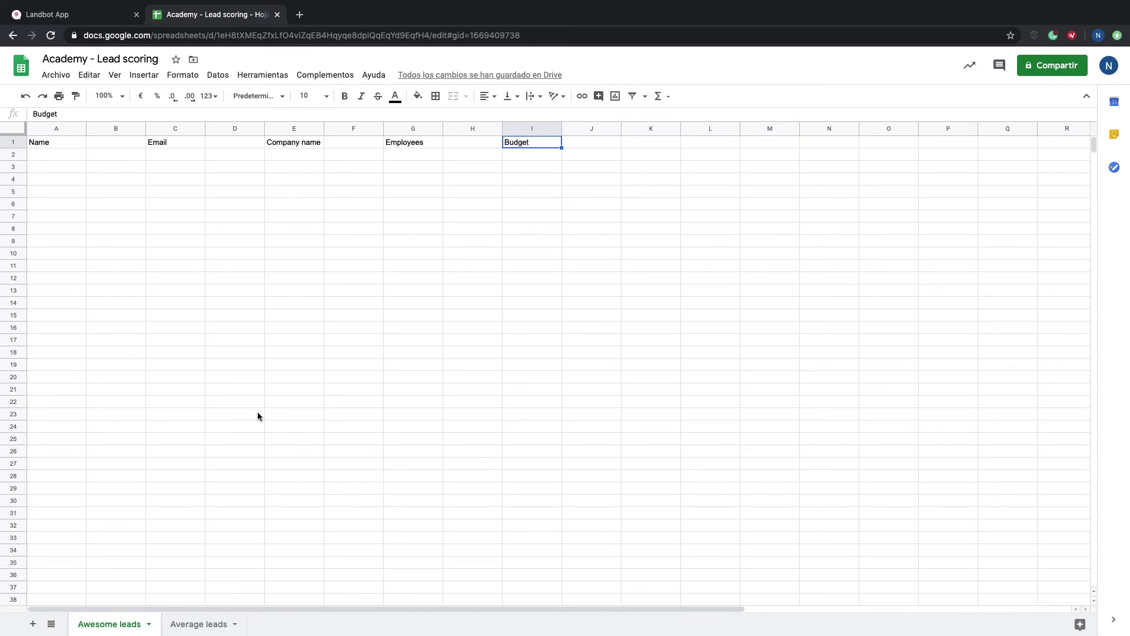
{"action": "left_click", "coordinate": [91, 13]}
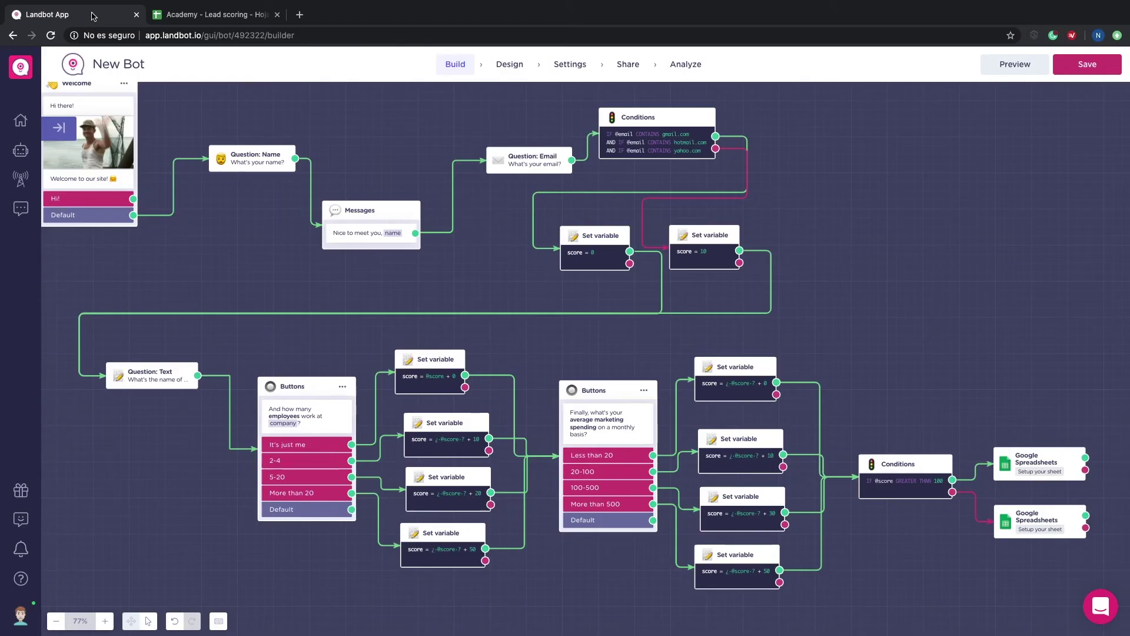
Step: Set the true-branch Sheets block's account, Academy - Lead scoring spreadsheet, and Awesome leads sheet
{"action": "left_click", "coordinate": [1027, 454]}
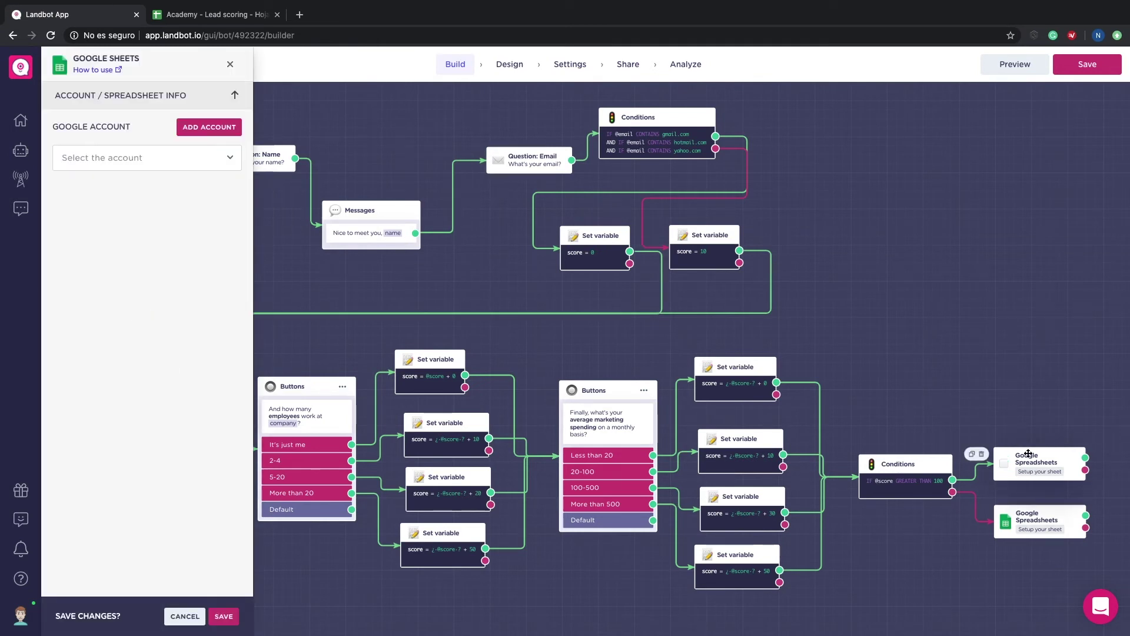
{"action": "left_click", "coordinate": [137, 159]}
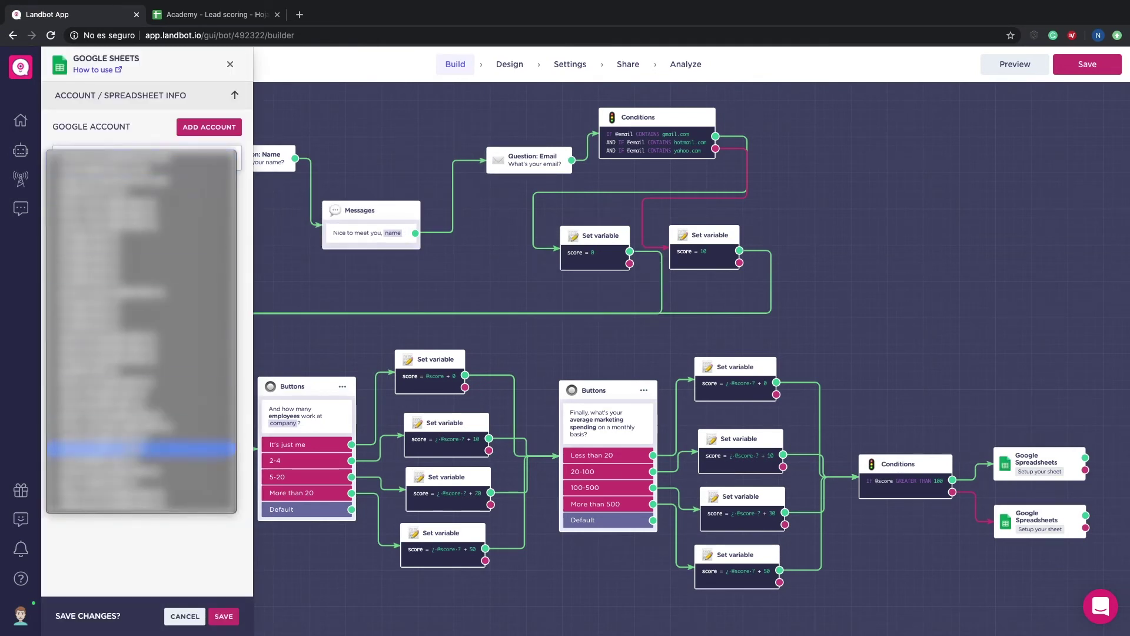
{"action": "left_click", "coordinate": [115, 484]}
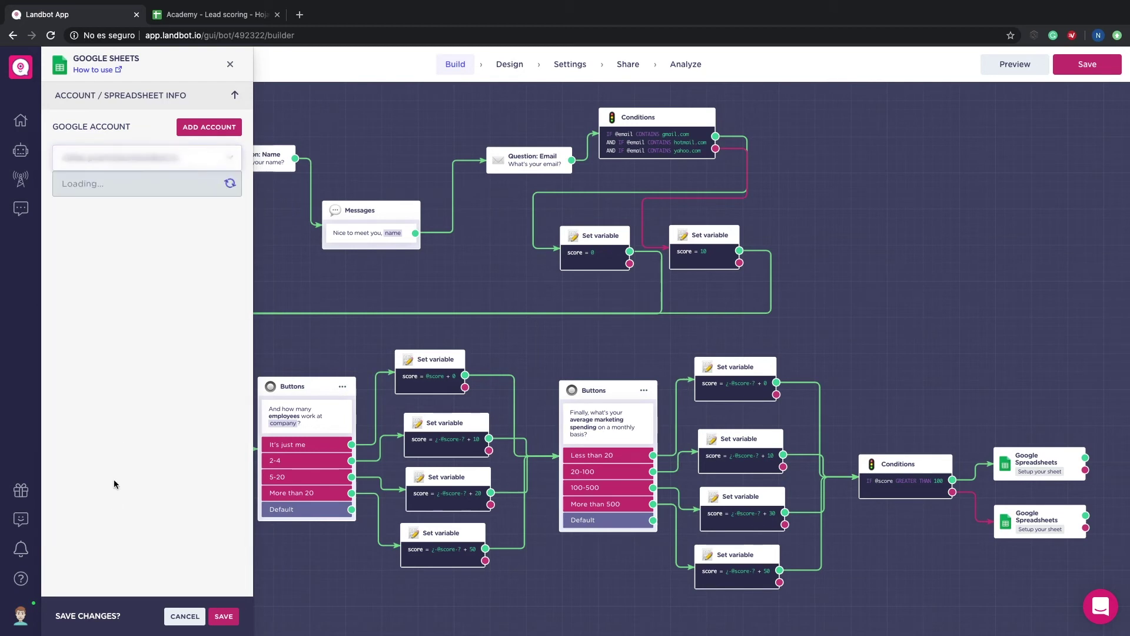
{"action": "left_click", "coordinate": [140, 183]}
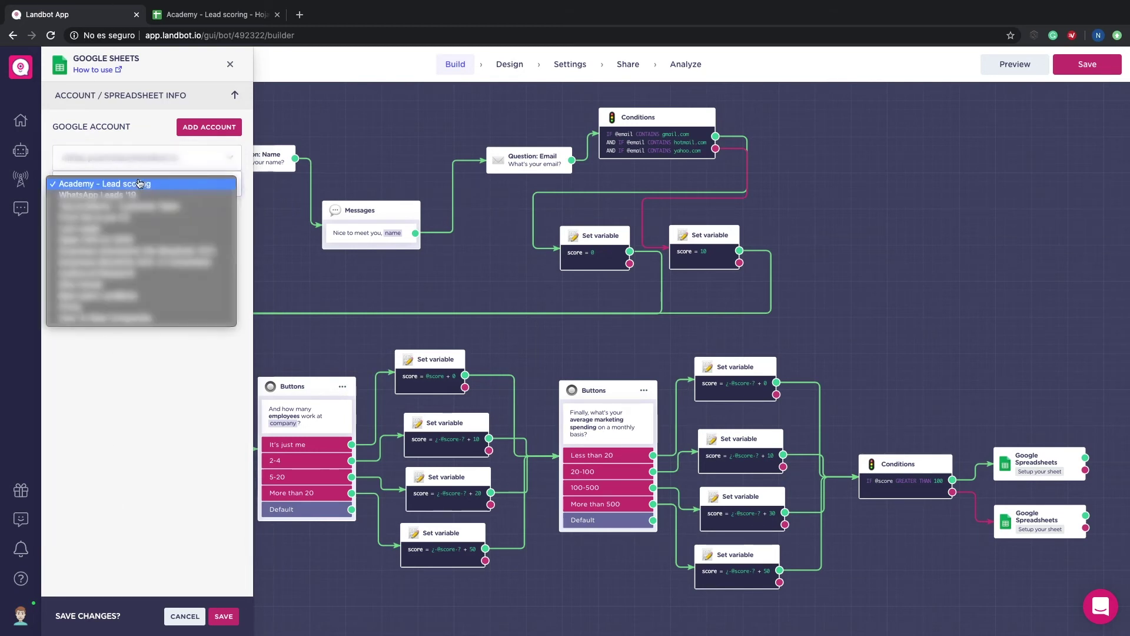
{"action": "left_click", "coordinate": [139, 183]}
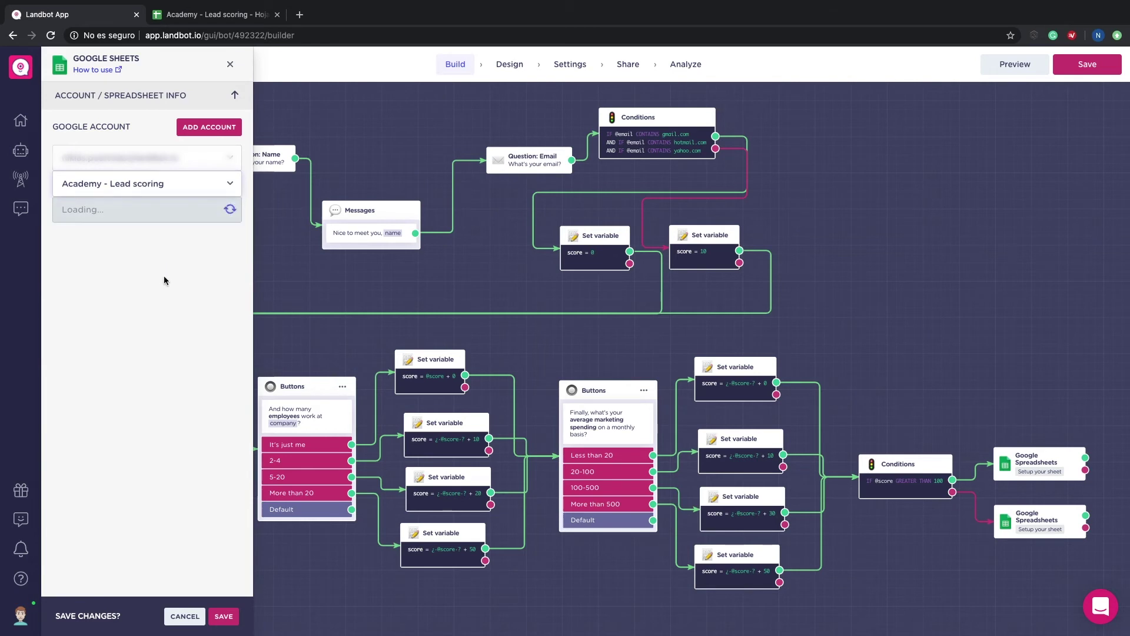
{"action": "left_click", "coordinate": [126, 213]}
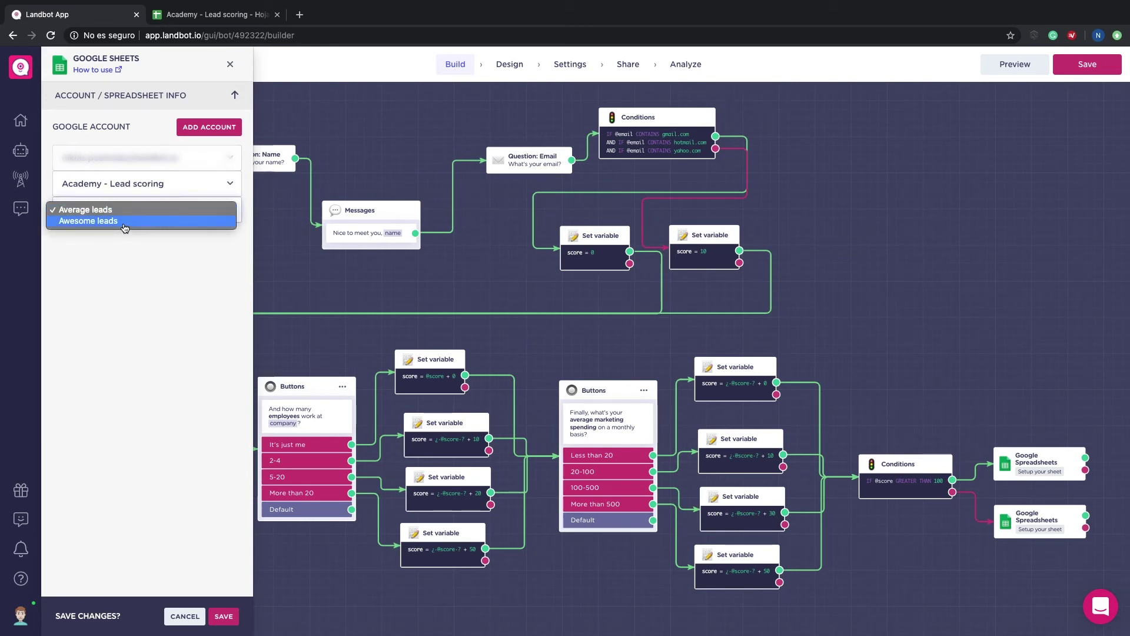
{"action": "left_click", "coordinate": [124, 225]}
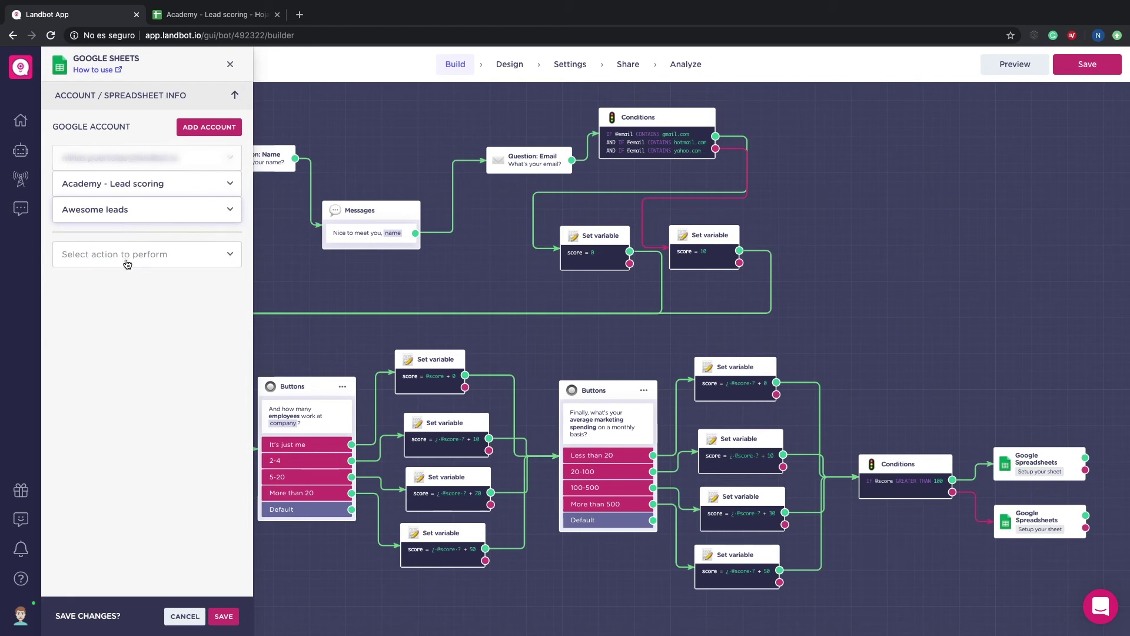
Step: Set the block to Insert a new row and map the Name column to the name variable
{"action": "left_click", "coordinate": [127, 264]}
{"action": "left_click", "coordinate": [127, 257]}
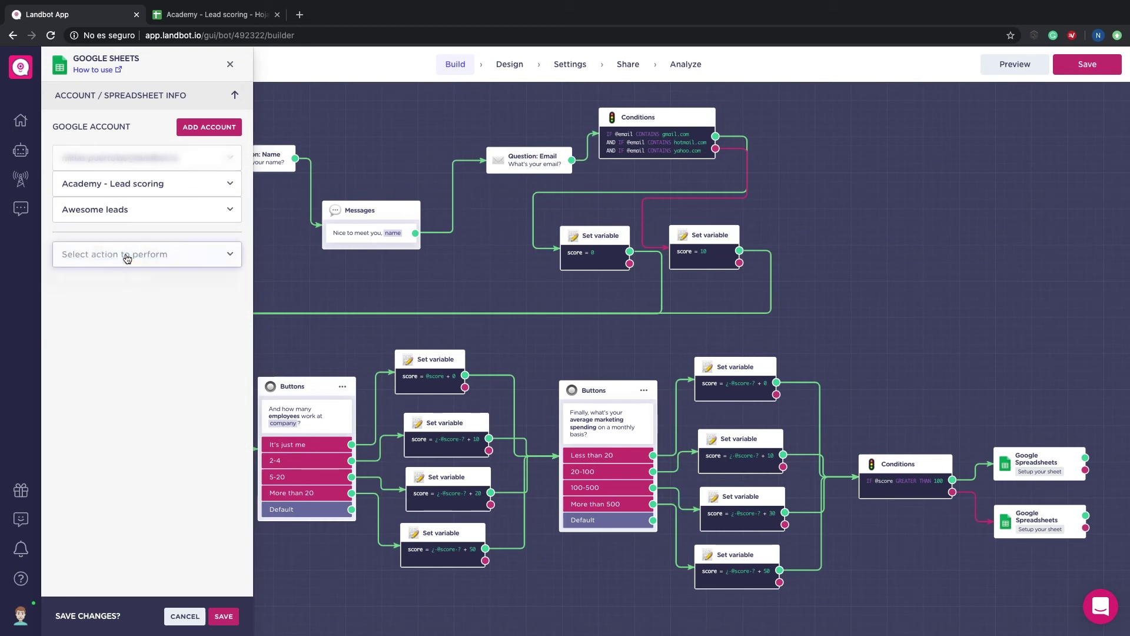
{"action": "left_click", "coordinate": [113, 319]}
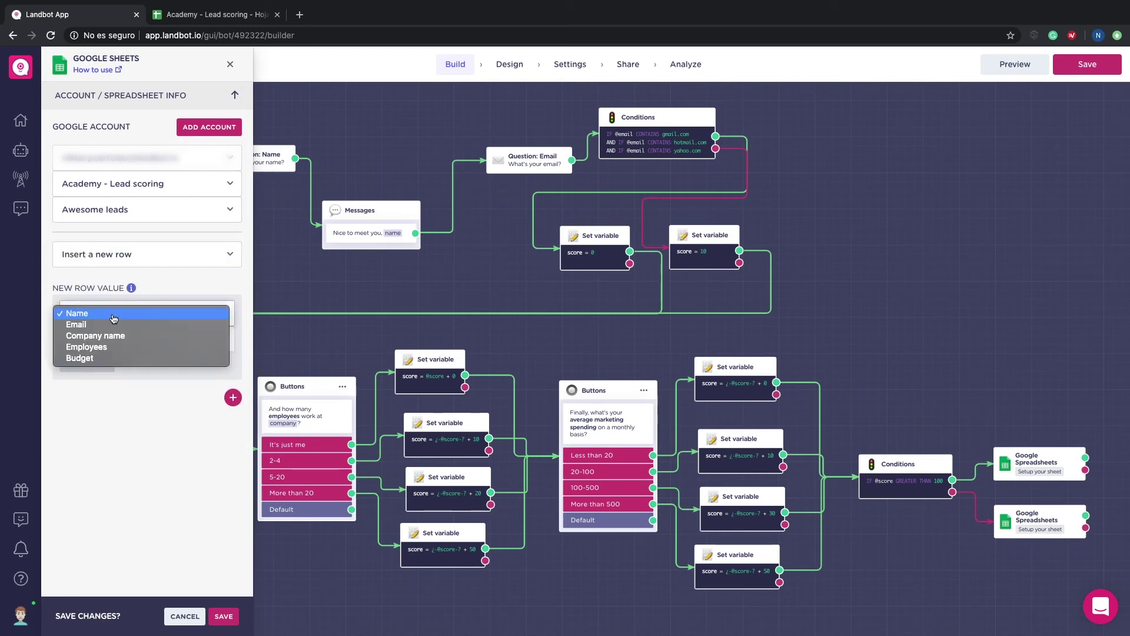
{"action": "left_click", "coordinate": [114, 319]}
{"action": "left_click", "coordinate": [88, 363]}
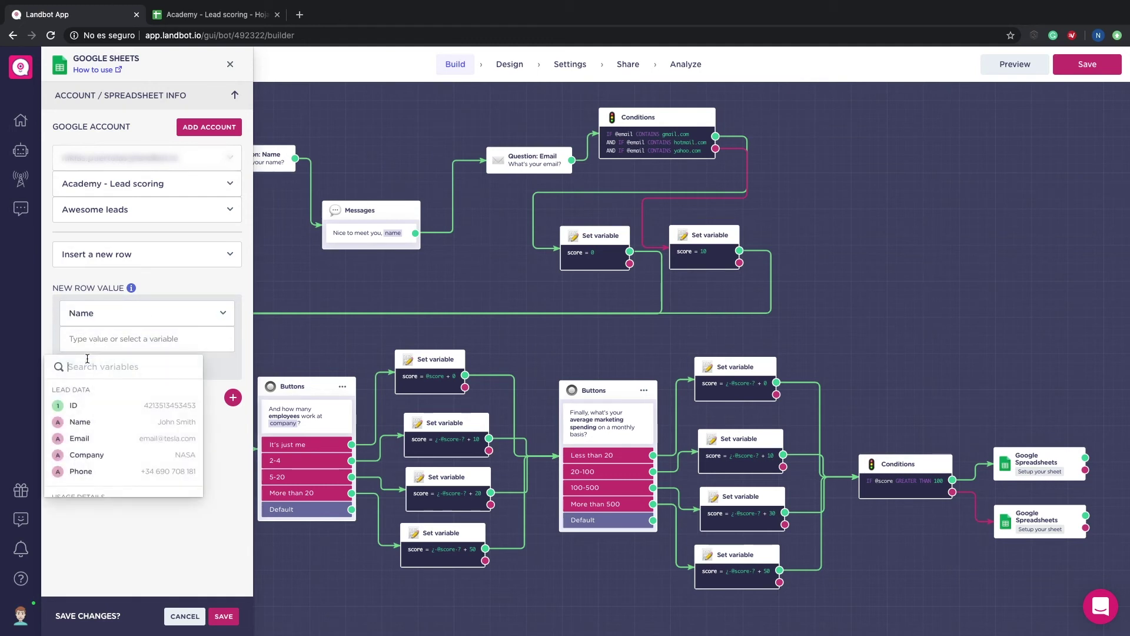
{"action": "left_click", "coordinate": [75, 421]}
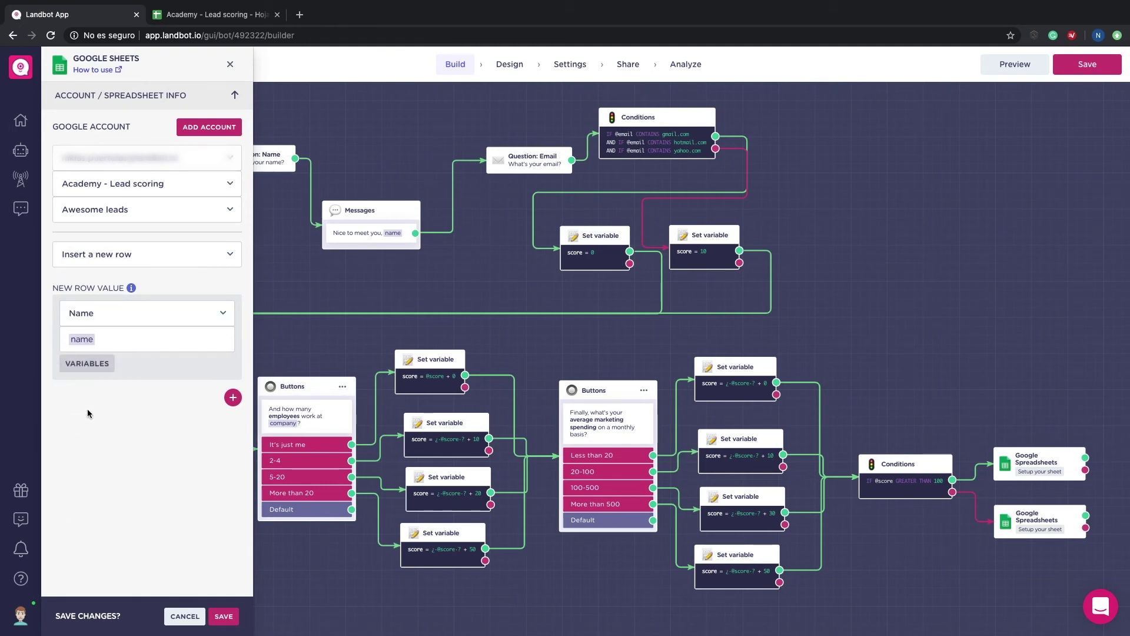
Step: Add the Email and Company name columns, filled from the email and company variables
{"action": "left_click", "coordinate": [233, 398]}
{"action": "left_click", "coordinate": [154, 413]}
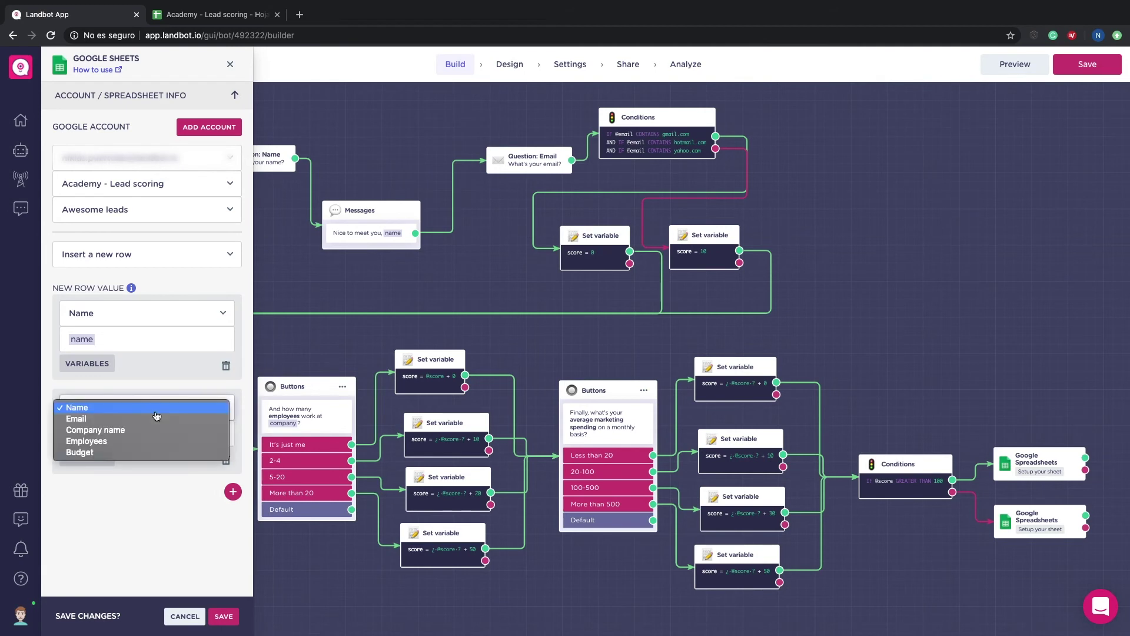
{"action": "left_click", "coordinate": [142, 419]}
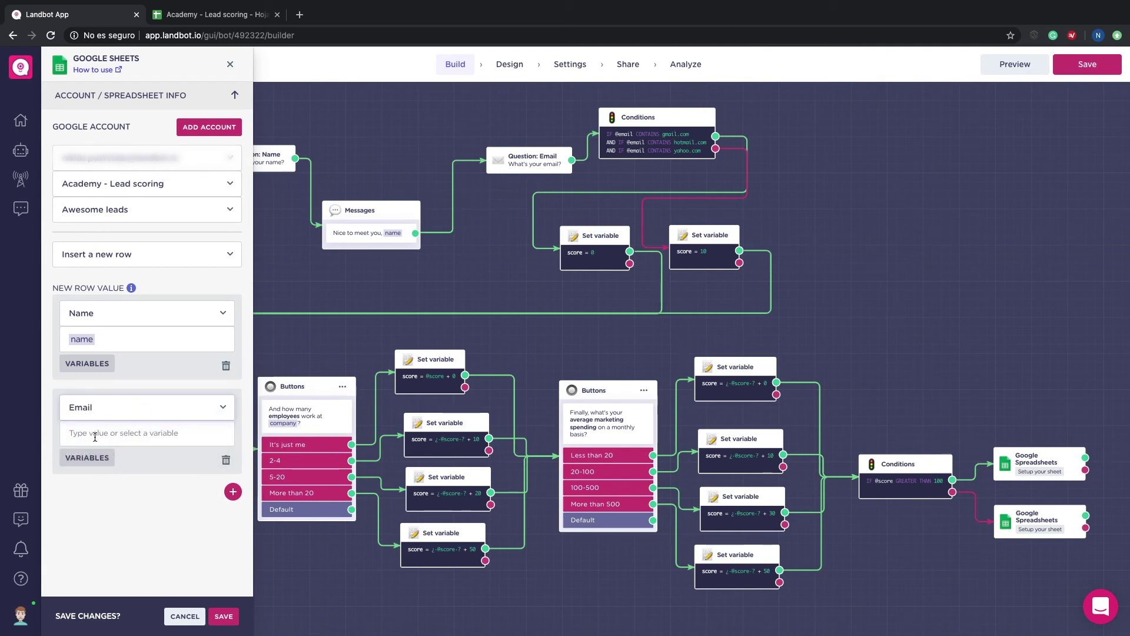
{"action": "left_click", "coordinate": [87, 457]}
{"action": "left_click", "coordinate": [78, 532]}
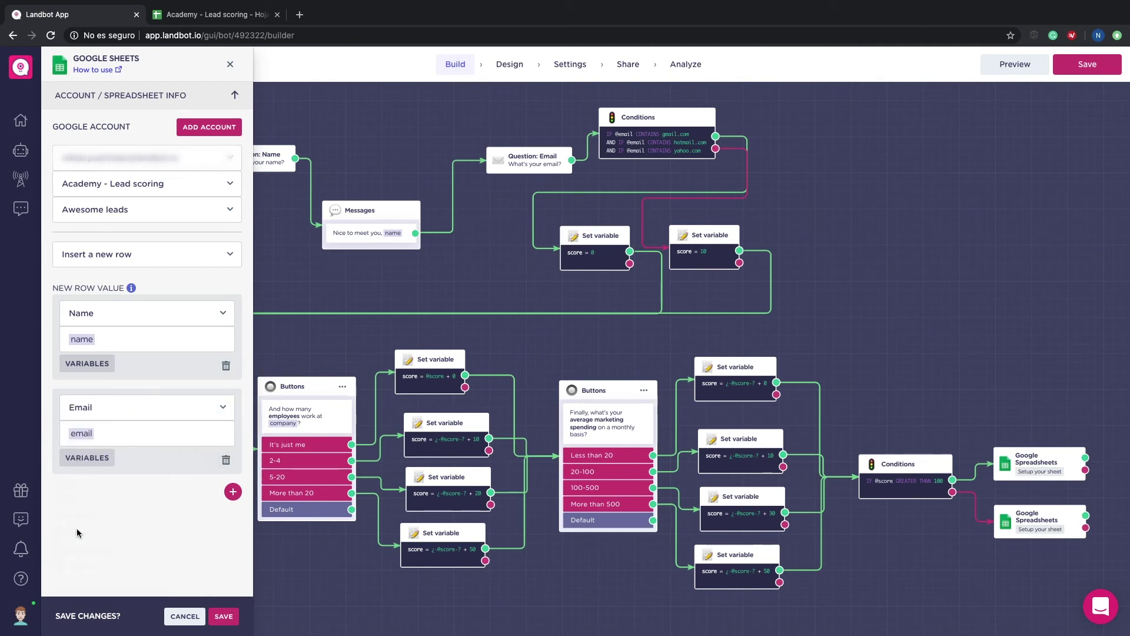
{"action": "left_click", "coordinate": [233, 493]}
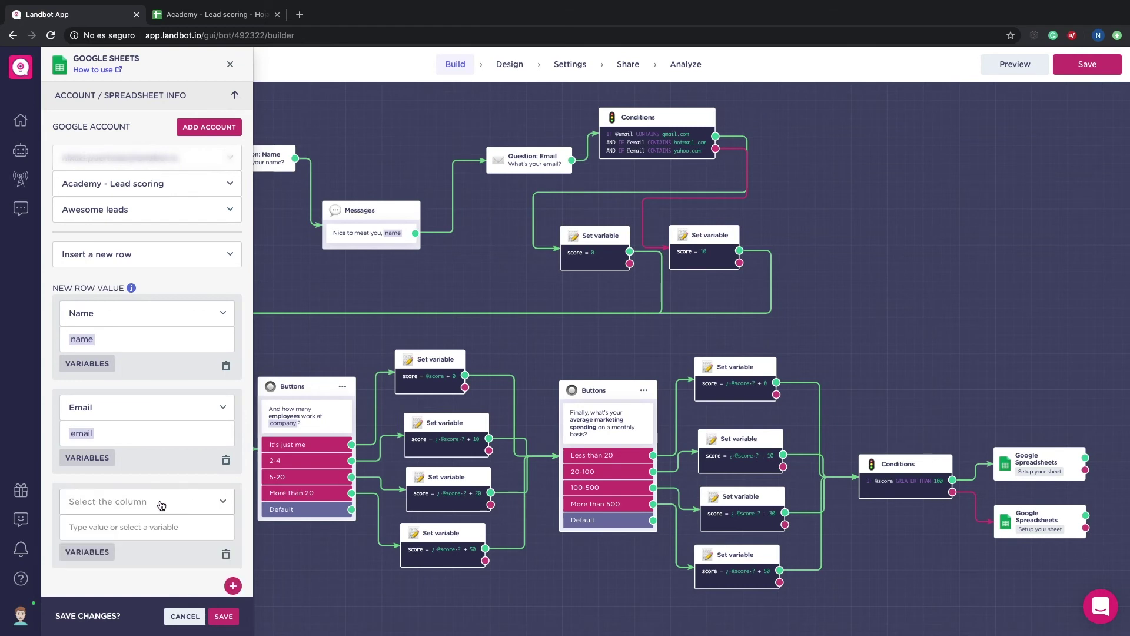
{"action": "left_click", "coordinate": [162, 506]}
{"action": "left_click", "coordinate": [154, 517]}
{"action": "left_click", "coordinate": [87, 552]}
{"action": "left_click", "coordinate": [90, 552]}
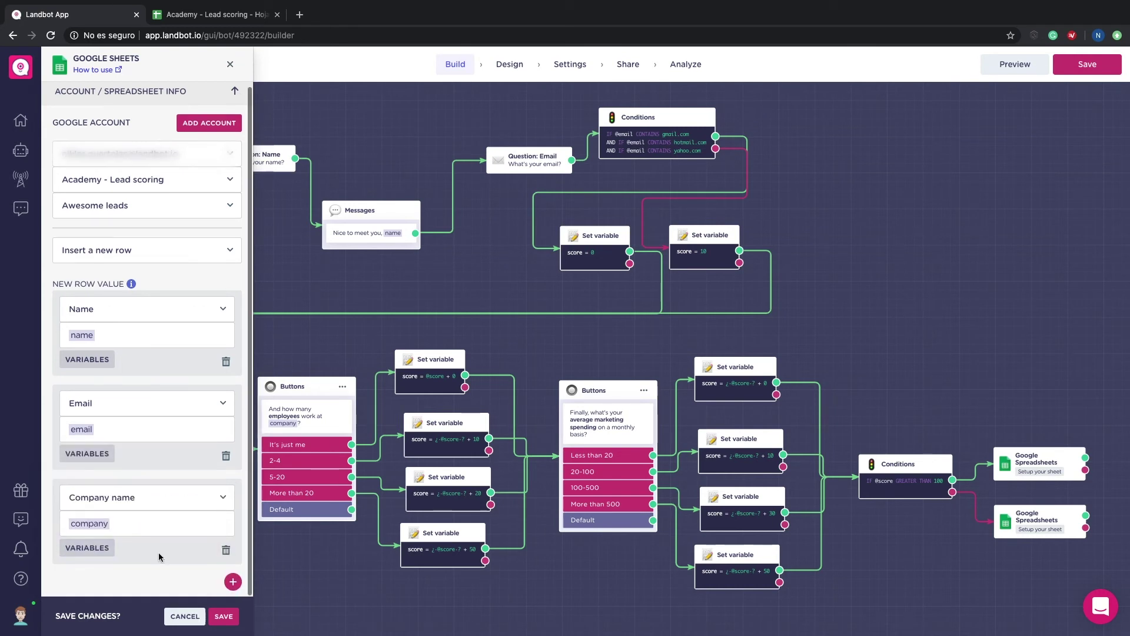
Step: Add Employees and Budget columns from the employees and budget variables, then save the block
{"action": "left_click", "coordinate": [232, 585]}
{"action": "left_click", "coordinate": [141, 497]}
{"action": "left_click", "coordinate": [109, 546]}
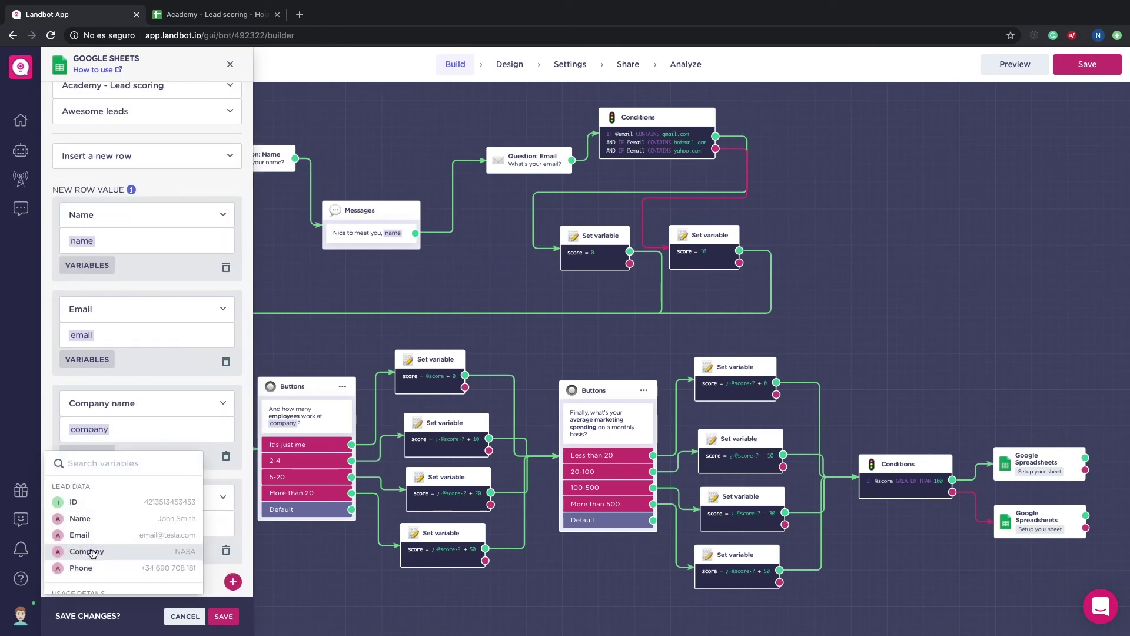
{"action": "type", "text": "em"}
{"action": "left_click", "coordinate": [88, 543]}
{"action": "left_click", "coordinate": [233, 581]}
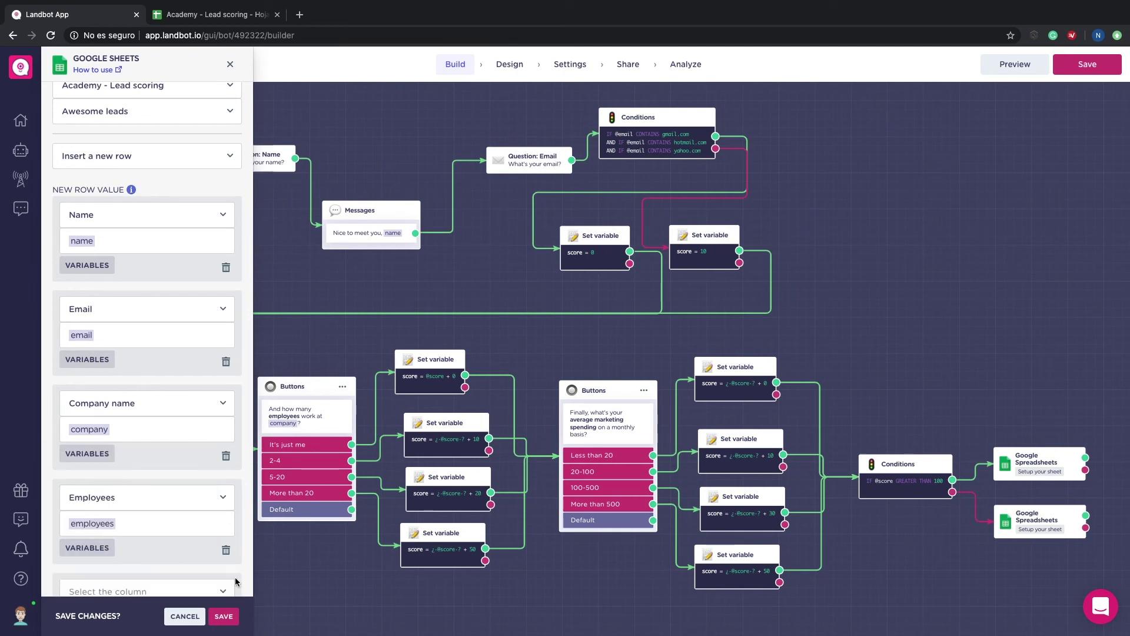
{"action": "left_click", "coordinate": [118, 514]}
{"action": "left_click", "coordinate": [117, 559]}
{"action": "left_click", "coordinate": [88, 565]}
{"action": "type", "text": "bud"}
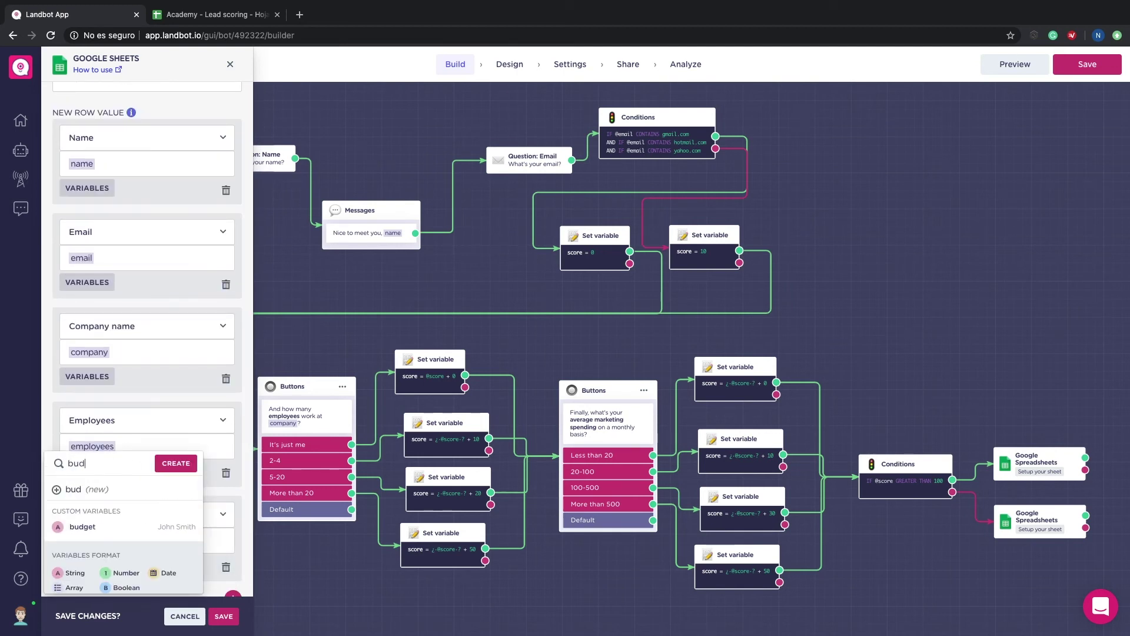
{"action": "left_click", "coordinate": [95, 526]}
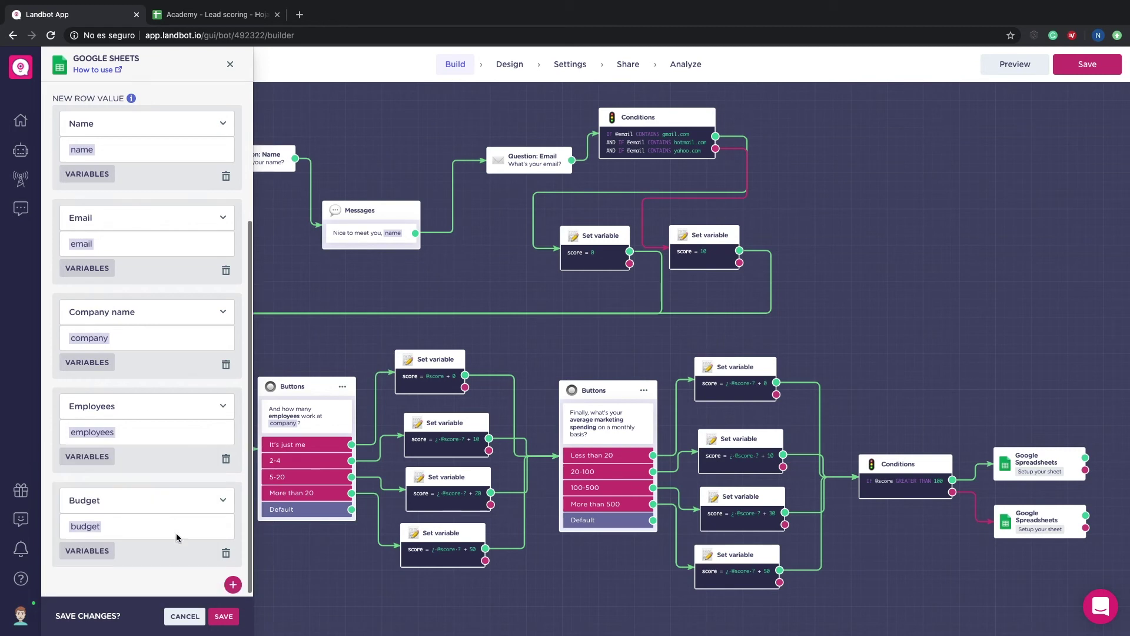
{"action": "left_click", "coordinate": [224, 616]}
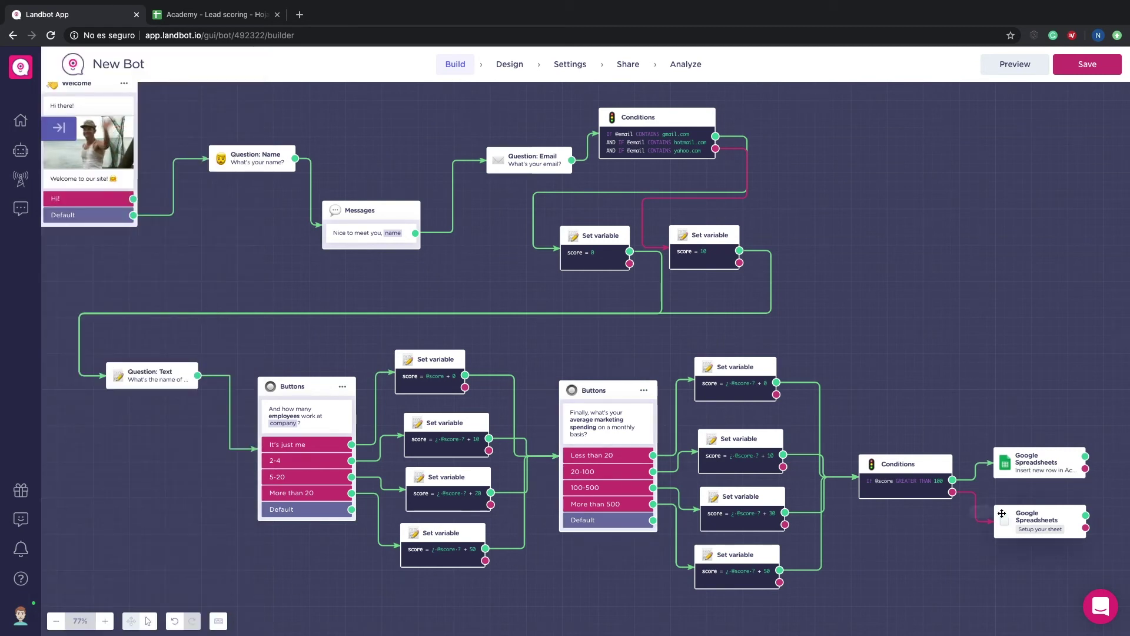
Step: Point the second spreadsheet block at the Academy - Lead scoring spreadsheet's Average leads sheet
{"action": "left_click", "coordinate": [1034, 515]}
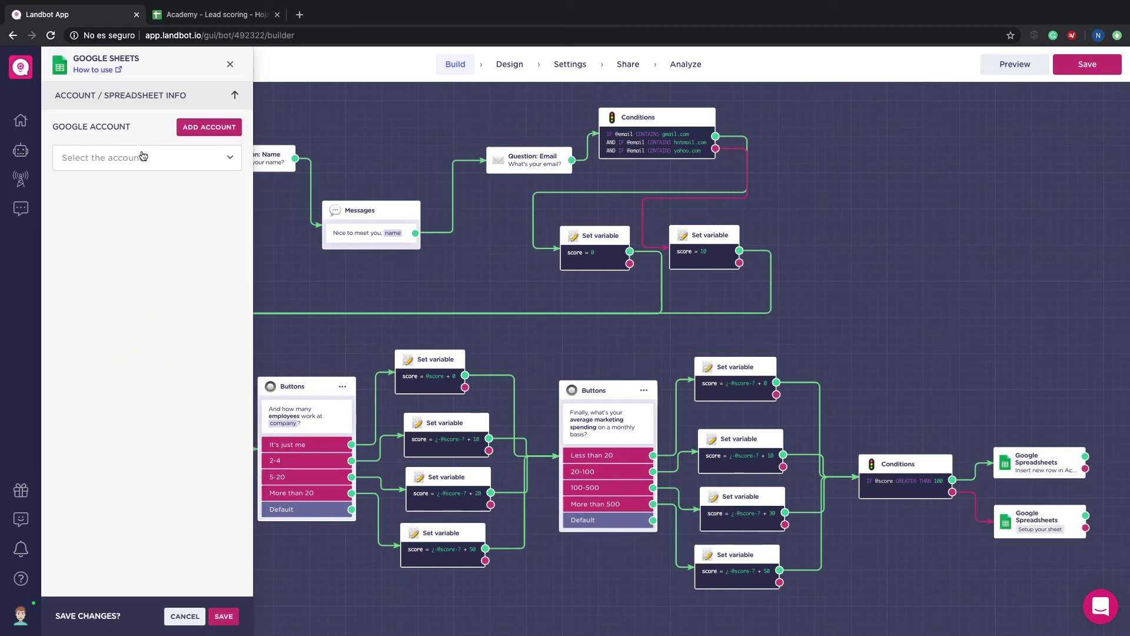
{"action": "left_click", "coordinate": [147, 157]}
{"action": "left_click", "coordinate": [112, 494]}
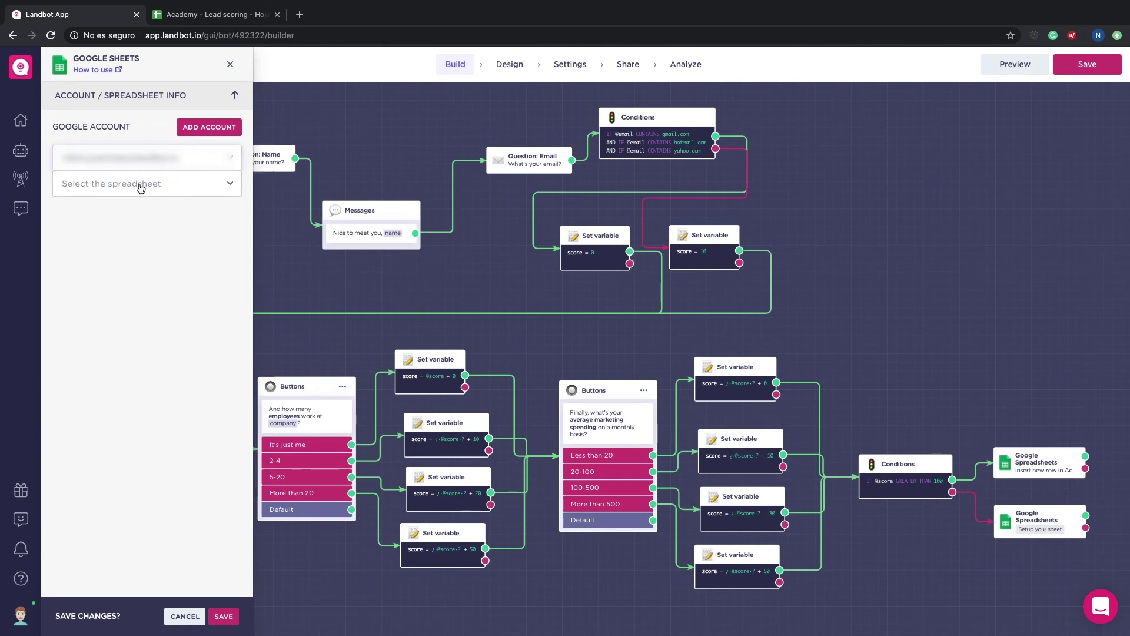
{"action": "left_click", "coordinate": [141, 186]}
{"action": "left_click", "coordinate": [140, 185]}
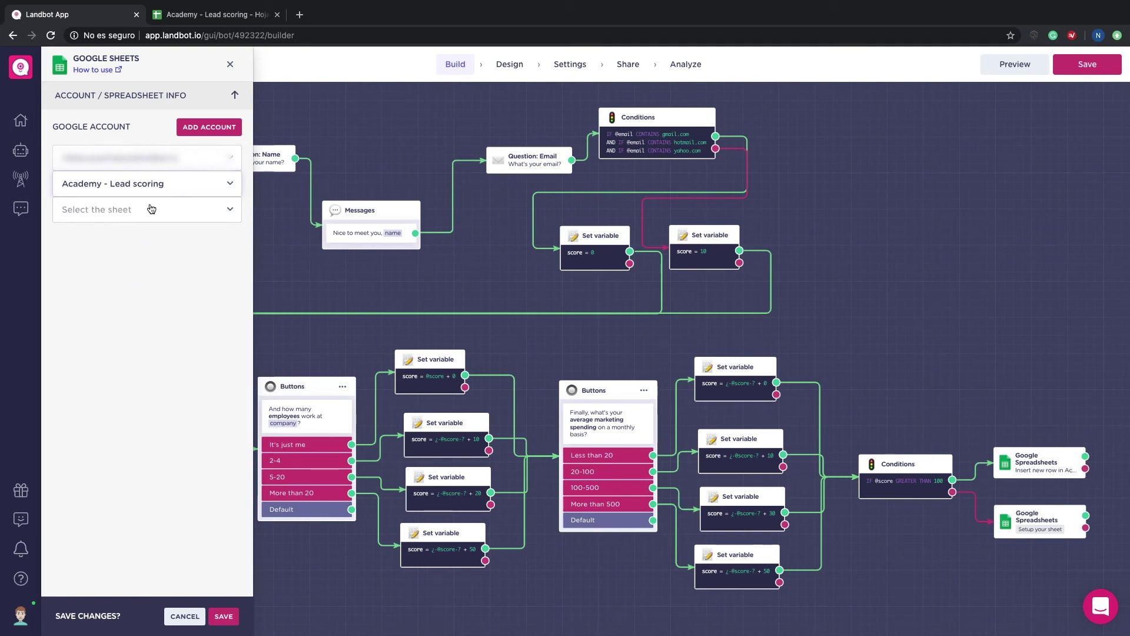
{"action": "left_click", "coordinate": [151, 209]}
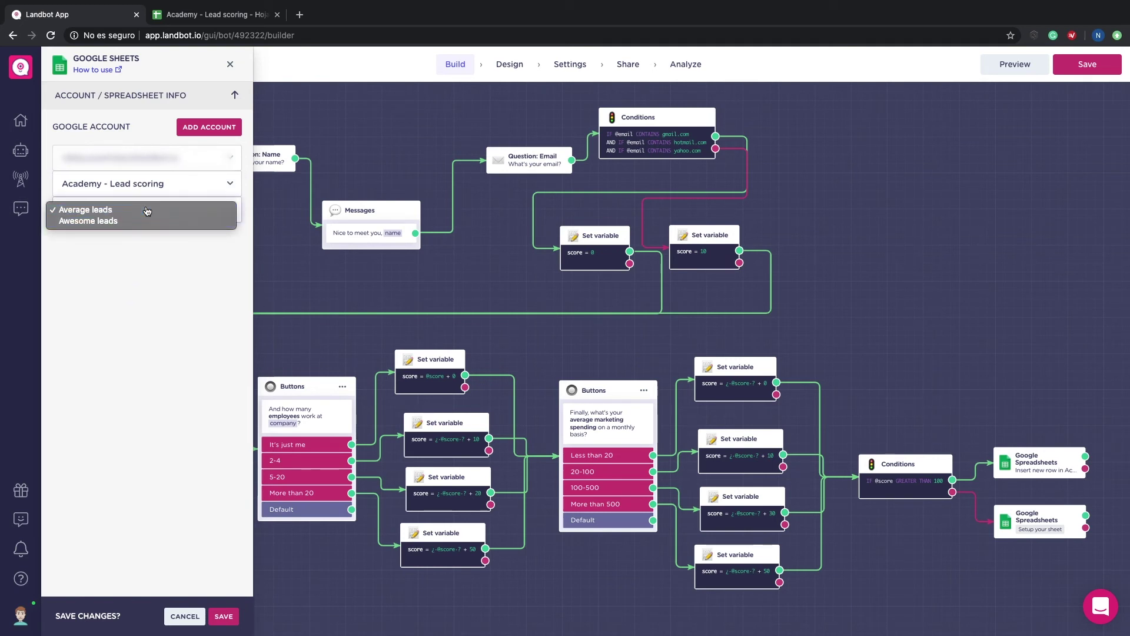
{"action": "left_click", "coordinate": [147, 210]}
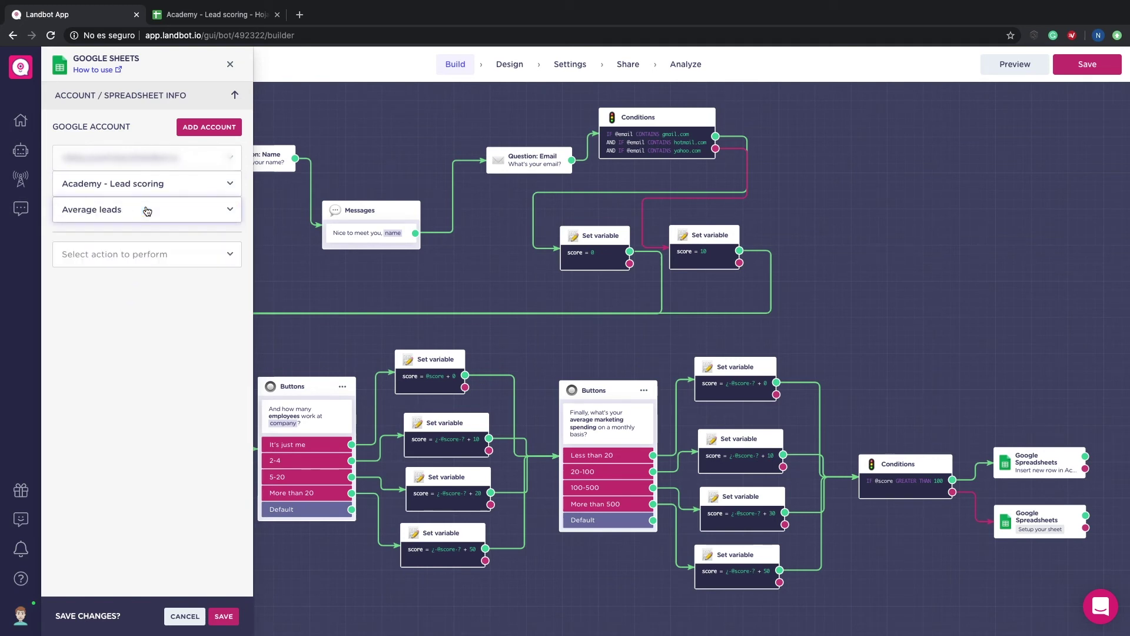
Step: Set the action to Insert a new row, mapping Name and Email to their variables
{"action": "left_click", "coordinate": [128, 255]}
{"action": "left_click", "coordinate": [128, 255]}
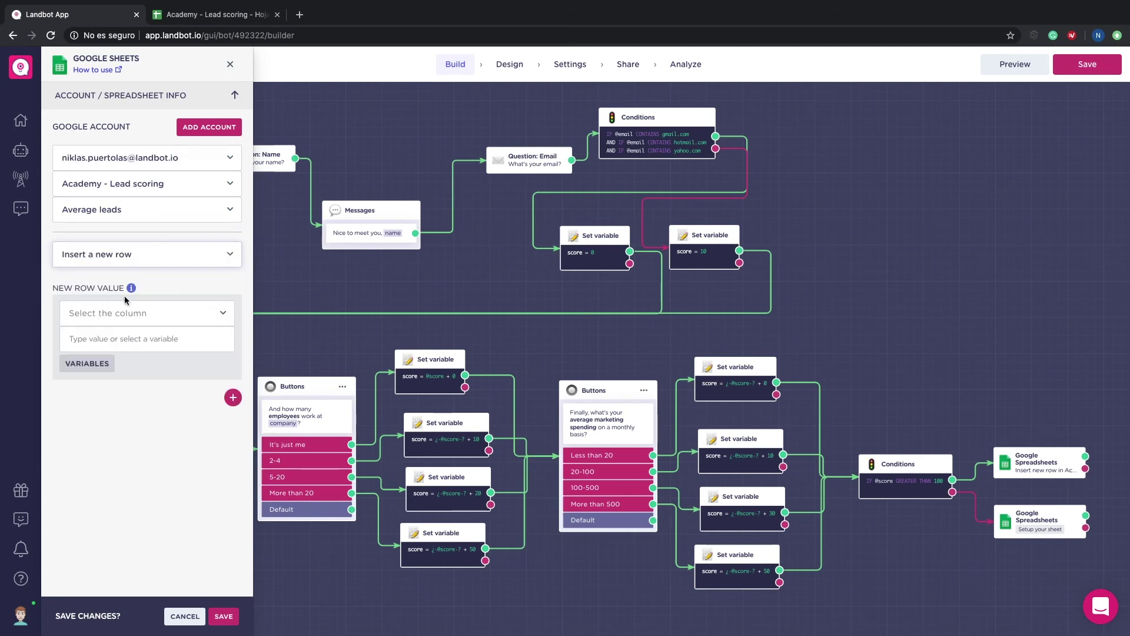
{"action": "left_click", "coordinate": [124, 309]}
{"action": "left_click", "coordinate": [88, 313]}
{"action": "left_click", "coordinate": [87, 363]}
{"action": "left_click", "coordinate": [84, 405]}
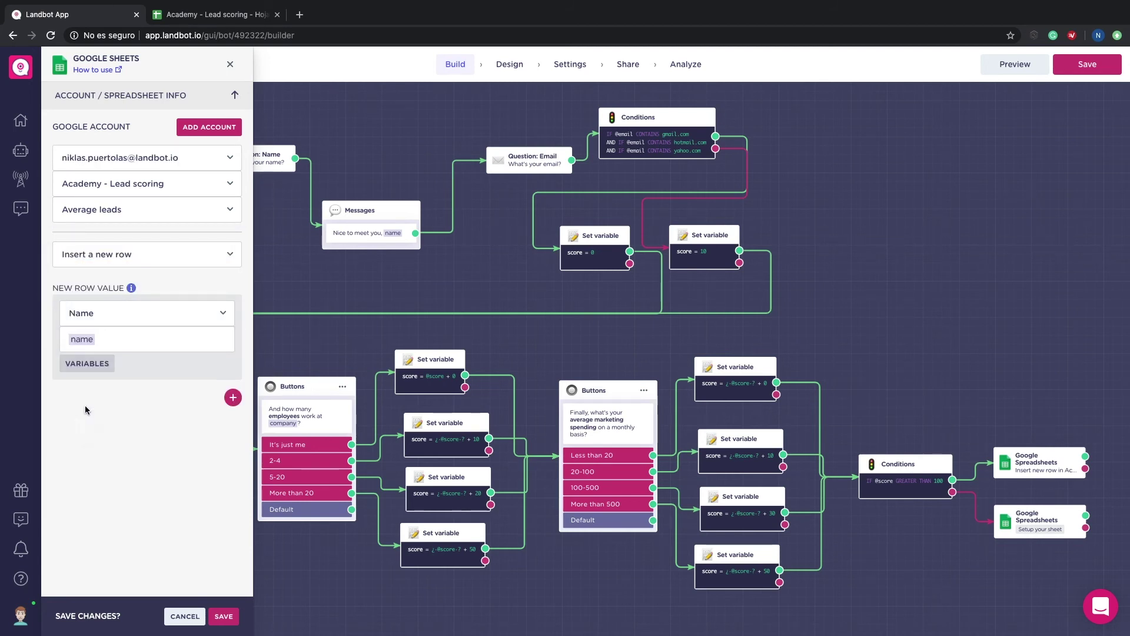
{"action": "left_click", "coordinate": [233, 398]}
{"action": "left_click", "coordinate": [130, 412]}
{"action": "left_click", "coordinate": [129, 419]}
{"action": "left_click", "coordinate": [87, 458]}
{"action": "left_click", "coordinate": [87, 499]}
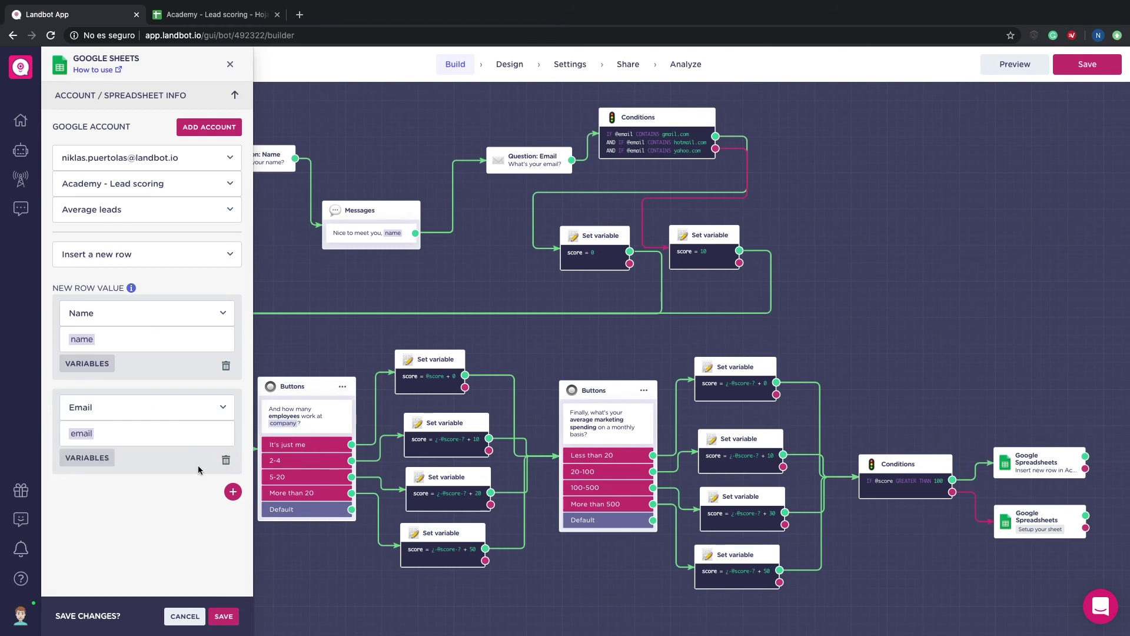
Step: Add Company name and Employees columns filled from the company and employees variables
{"action": "left_click", "coordinate": [233, 492]}
{"action": "left_click", "coordinate": [130, 501]}
{"action": "left_click", "coordinate": [95, 524]}
{"action": "left_click", "coordinate": [87, 552]}
{"action": "left_click", "coordinate": [87, 547]}
{"action": "left_click", "coordinate": [232, 585]}
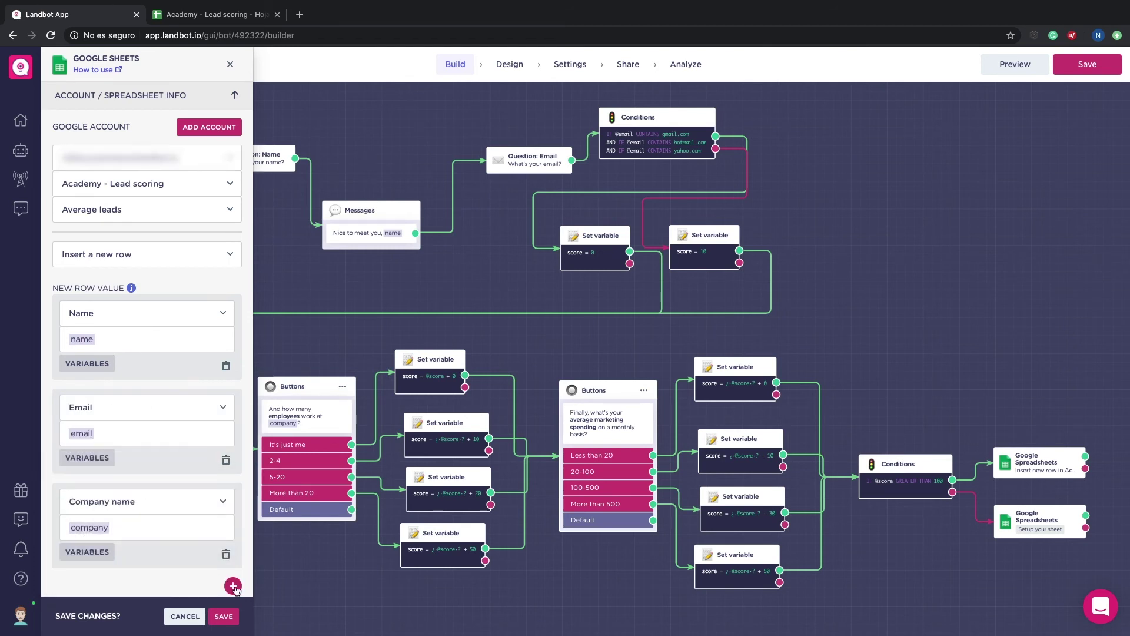
{"action": "left_click", "coordinate": [130, 512]}
{"action": "left_click", "coordinate": [87, 545]}
{"action": "left_click", "coordinate": [87, 563]}
{"action": "left_click", "coordinate": [92, 558]}
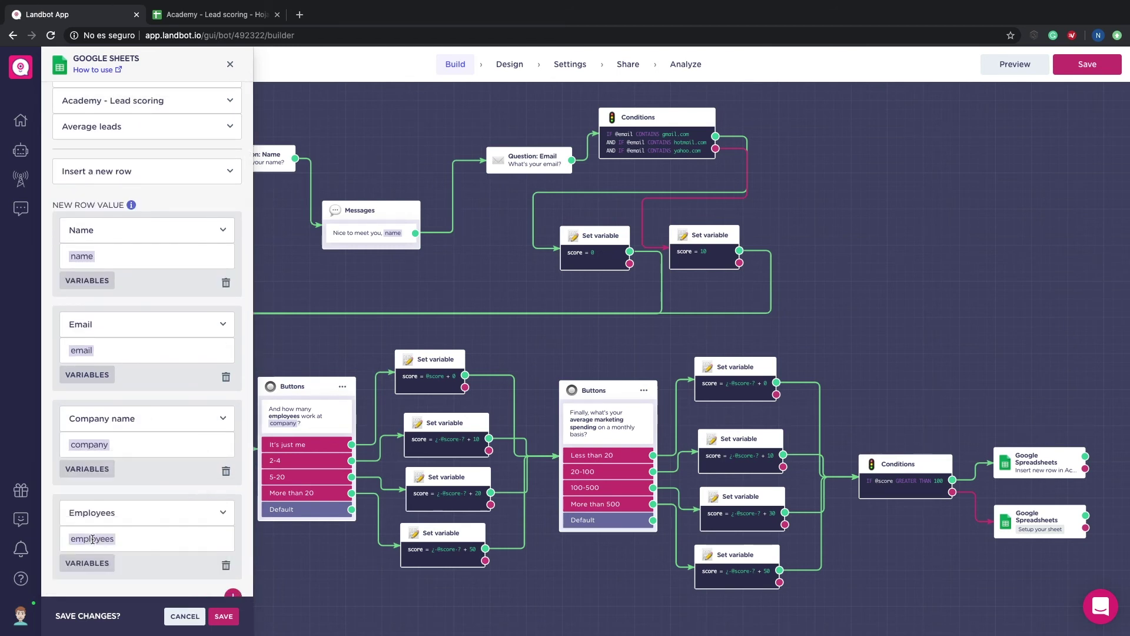
Step: Map the Budget column to the budget variable and save the block
{"action": "left_click", "coordinate": [233, 577]}
{"action": "left_click", "coordinate": [147, 589]}
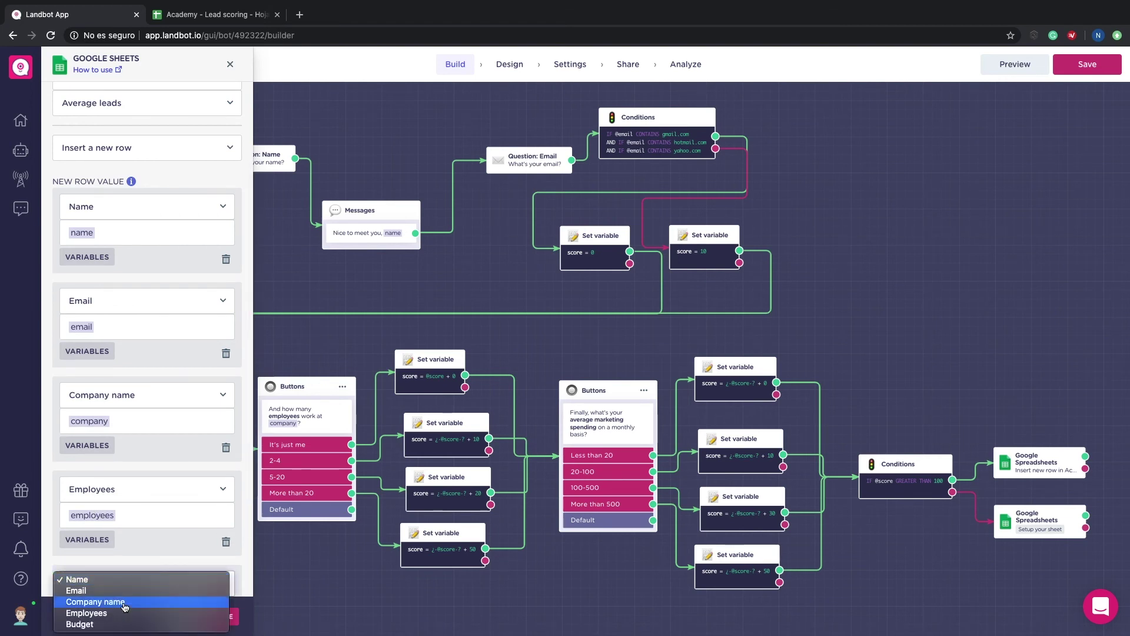
{"action": "left_click", "coordinate": [130, 624]}
{"action": "left_click", "coordinate": [92, 547]}
{"action": "type", "text": "bud"}
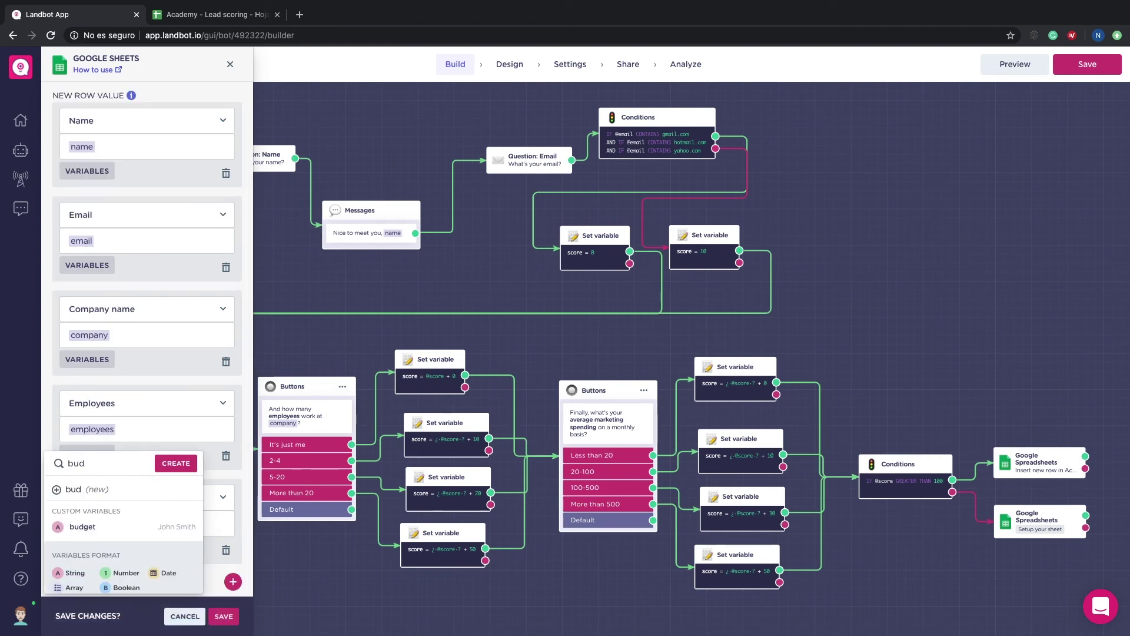
{"action": "left_click", "coordinate": [95, 525]}
{"action": "left_click", "coordinate": [224, 616]}
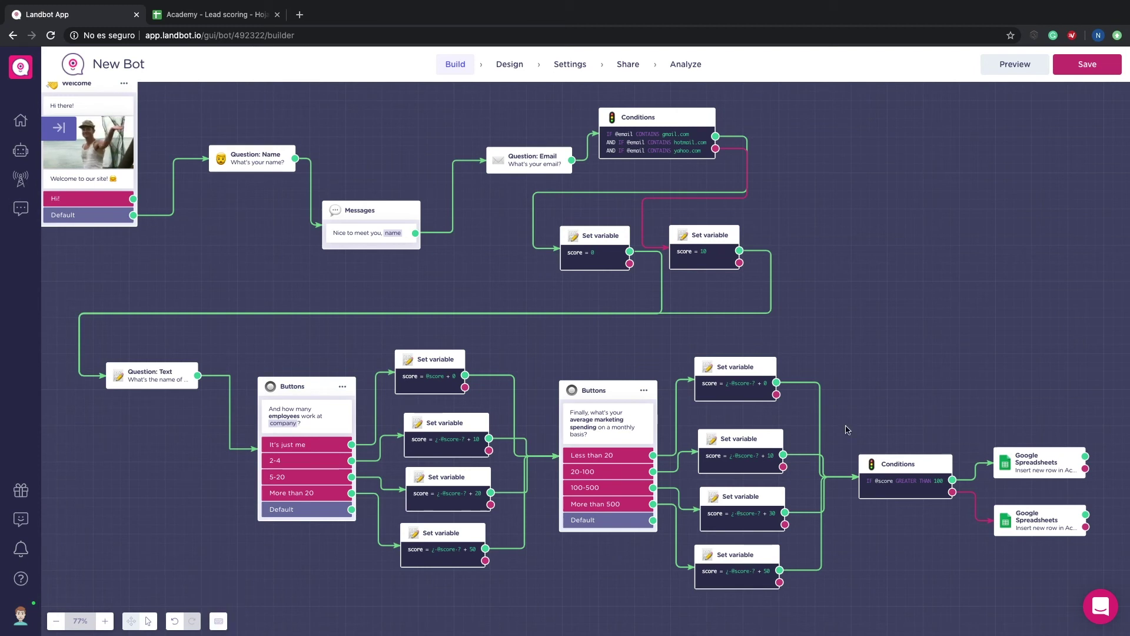
Step: Attach Send a Message closing steps after the spreadsheet blocks and save the bot
{"action": "scroll", "coordinate": [938, 373], "scroll_direction": "right", "scroll_amount": 4}
{"action": "left_click_drag", "start_coordinate": [979, 451], "coordinate": [1027, 396]}
{"action": "left_click", "coordinate": [964, 438]}
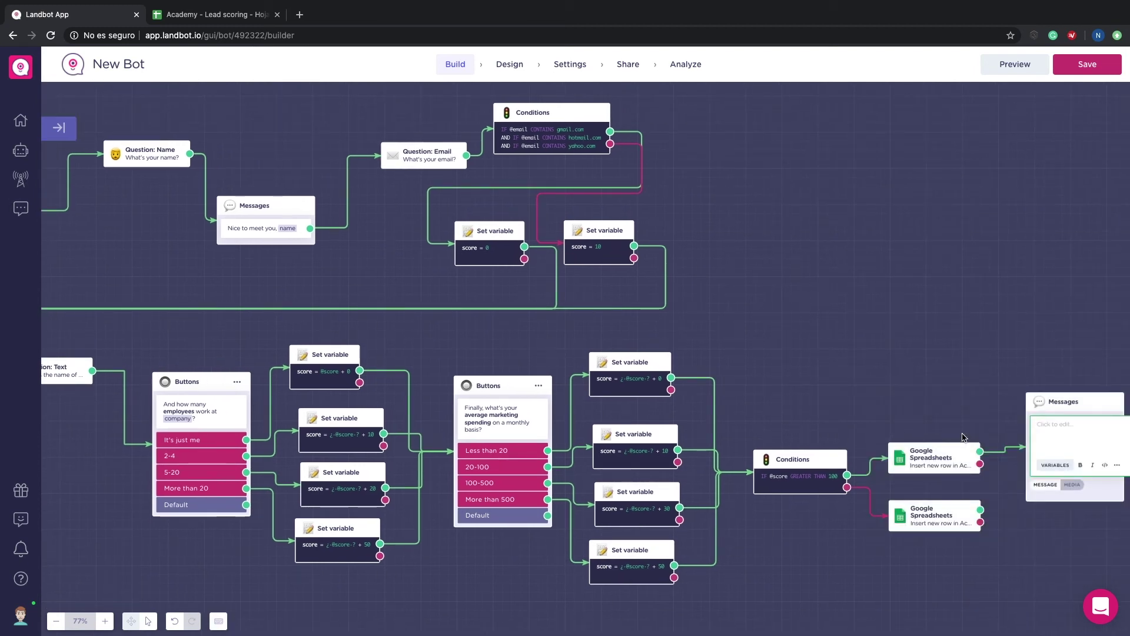
{"action": "scroll", "coordinate": [963, 437], "scroll_direction": "right", "scroll_amount": 5}
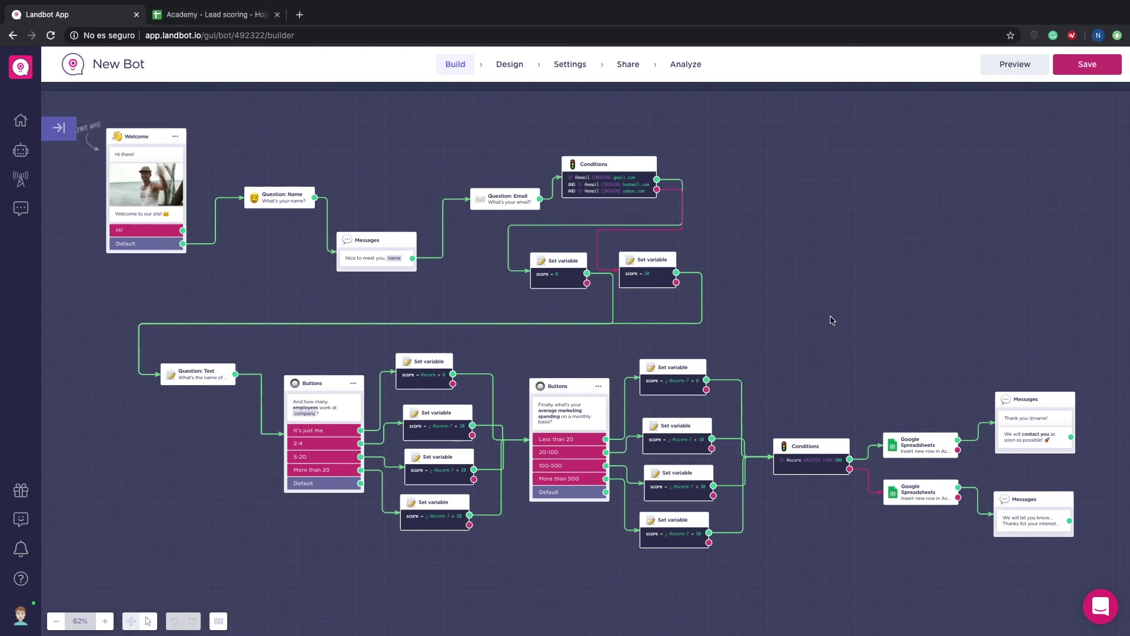
{"action": "left_click", "coordinate": [1059, 64]}
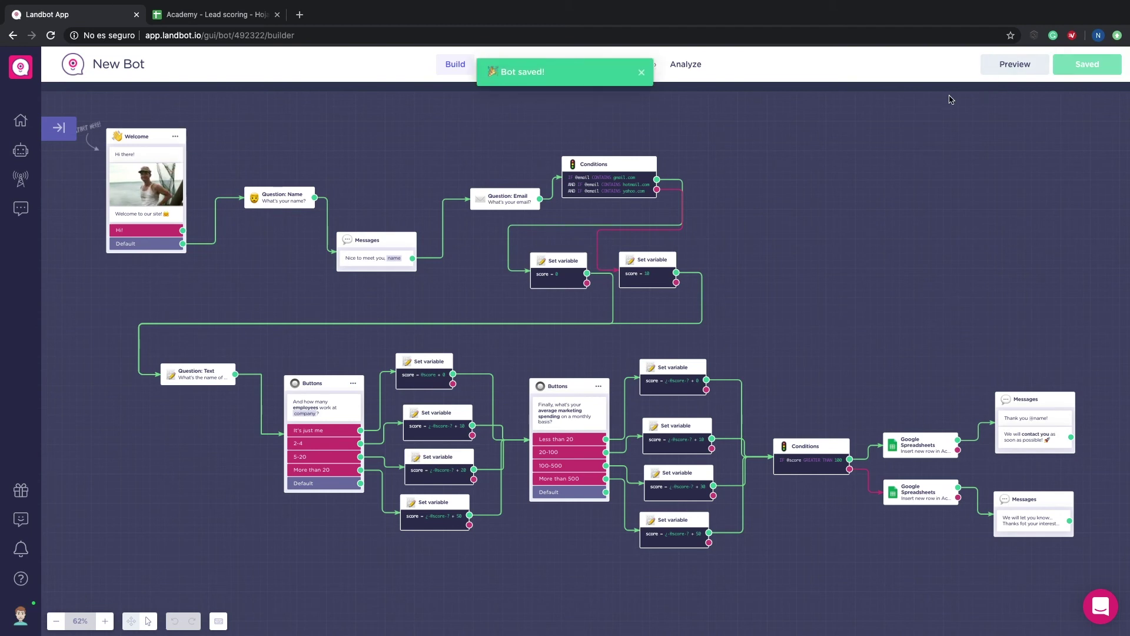
Step: Show the bot's Share with a link URL and launch the live chat in a new tab
{"action": "left_click", "coordinate": [641, 71]}
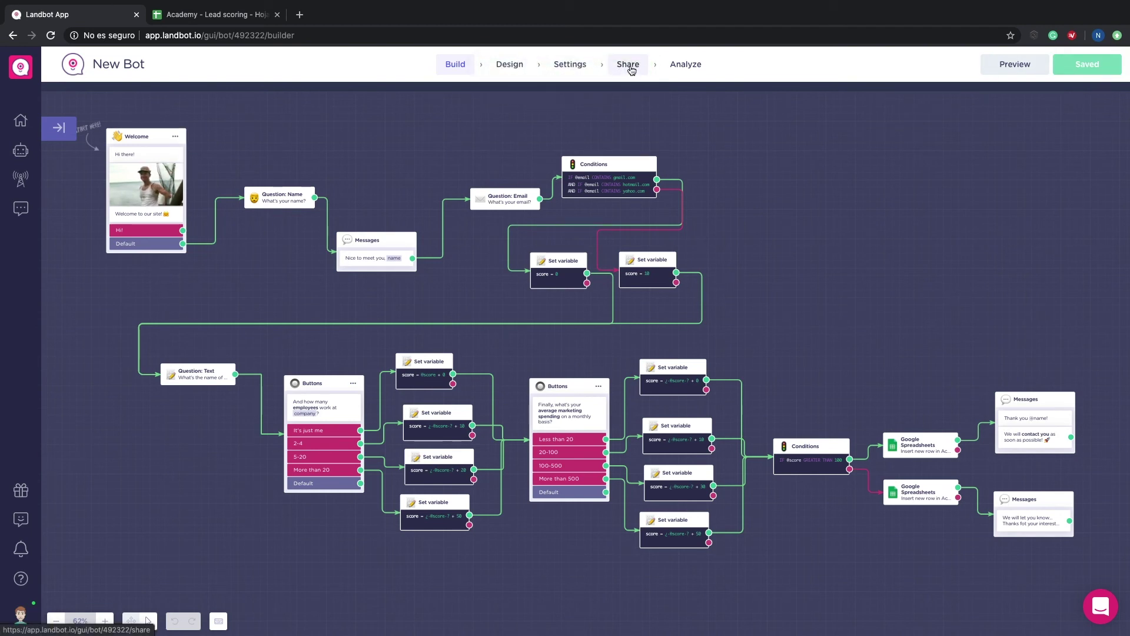
{"action": "left_click", "coordinate": [628, 66]}
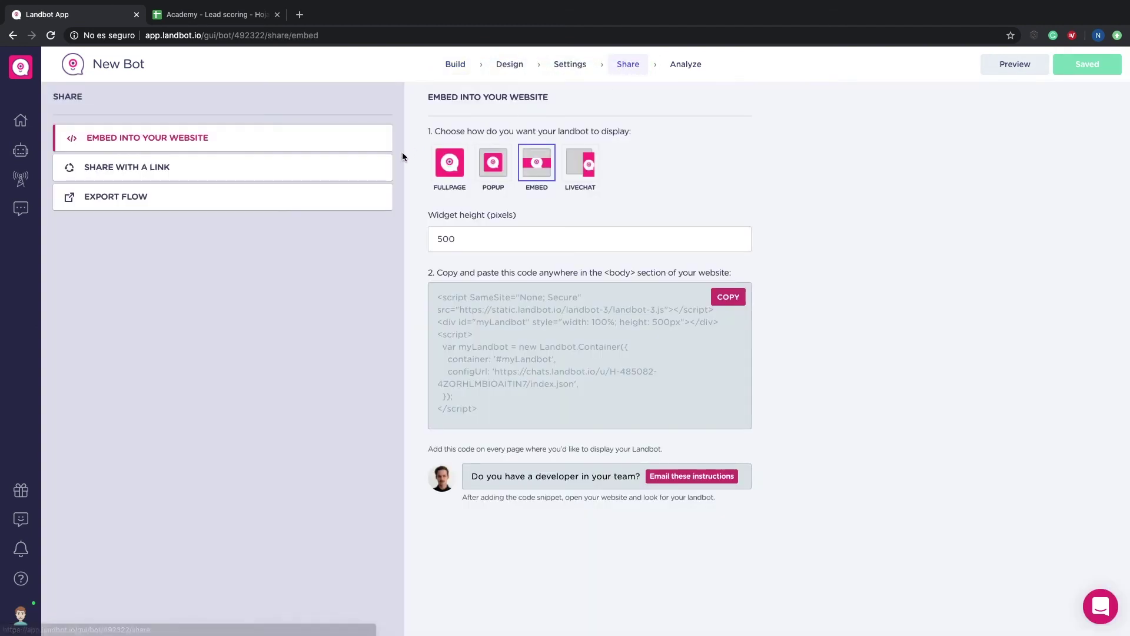
{"action": "left_click", "coordinate": [385, 167]}
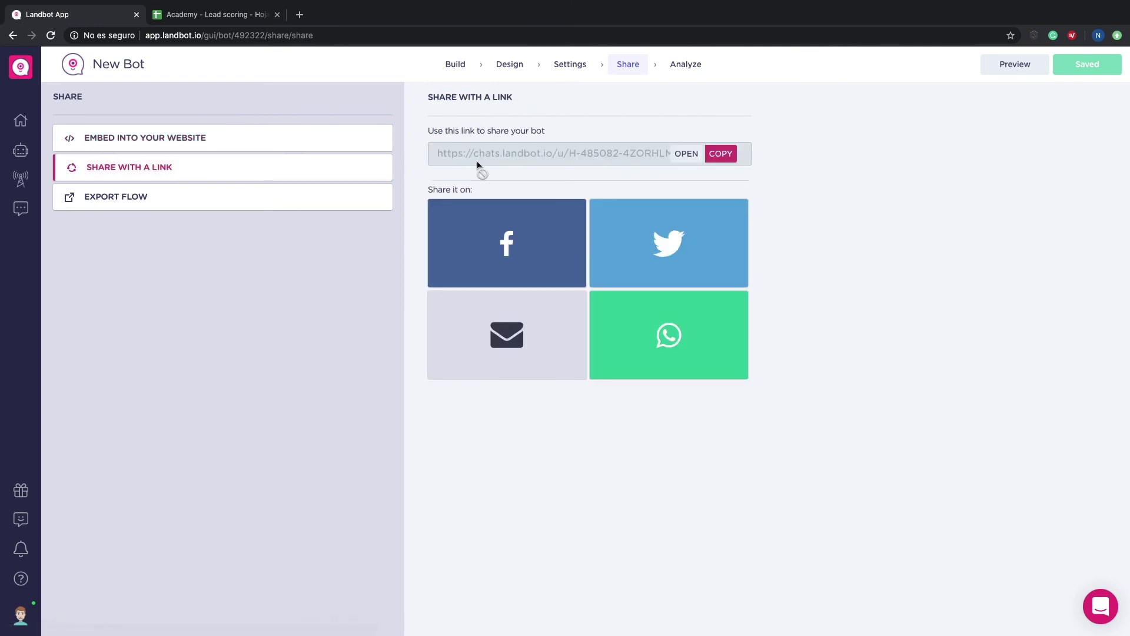
{"action": "left_click", "coordinate": [683, 151]}
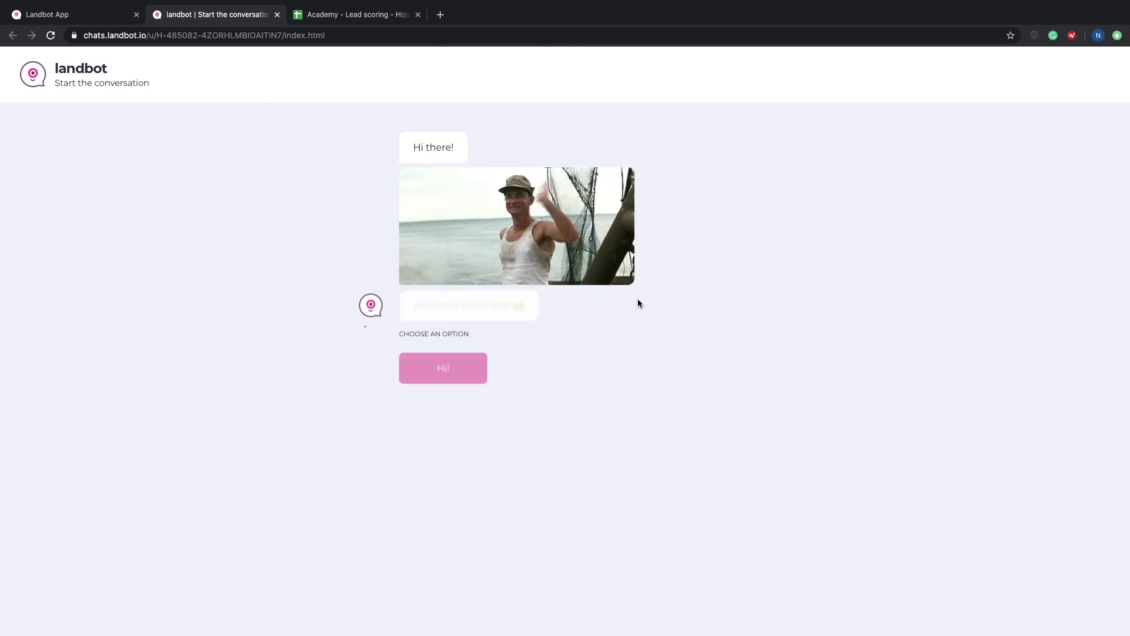
Step: Start the test chat with Hi! and answer with a test name, email and company name
{"action": "left_click", "coordinate": [459, 353]}
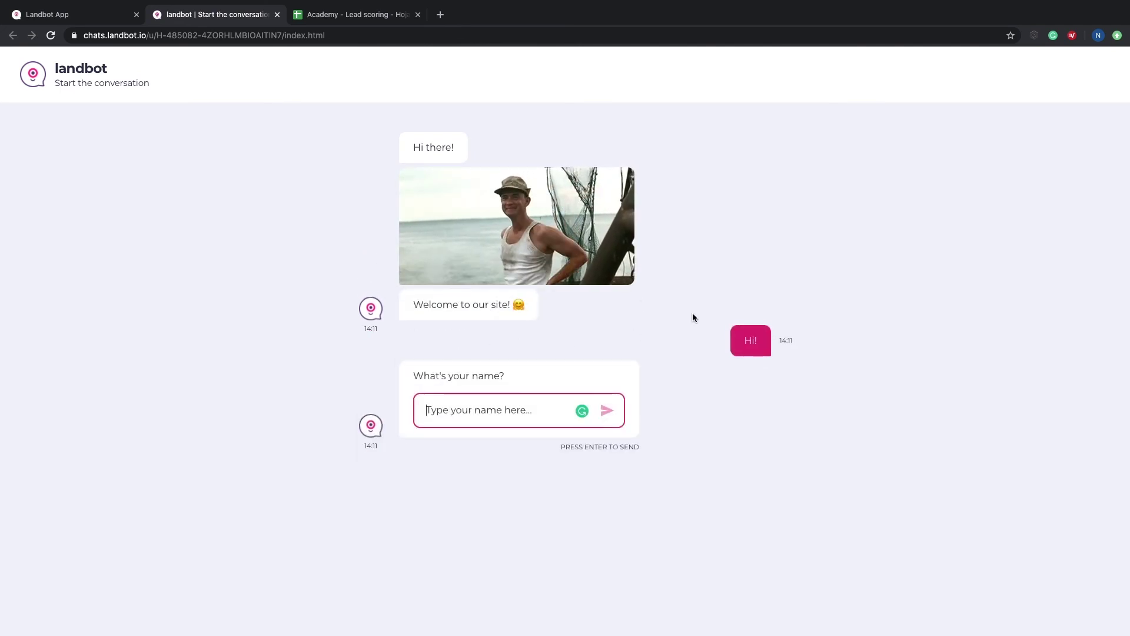
{"action": "type", "text": "Mike"}
{"action": "key", "text": "Return"}
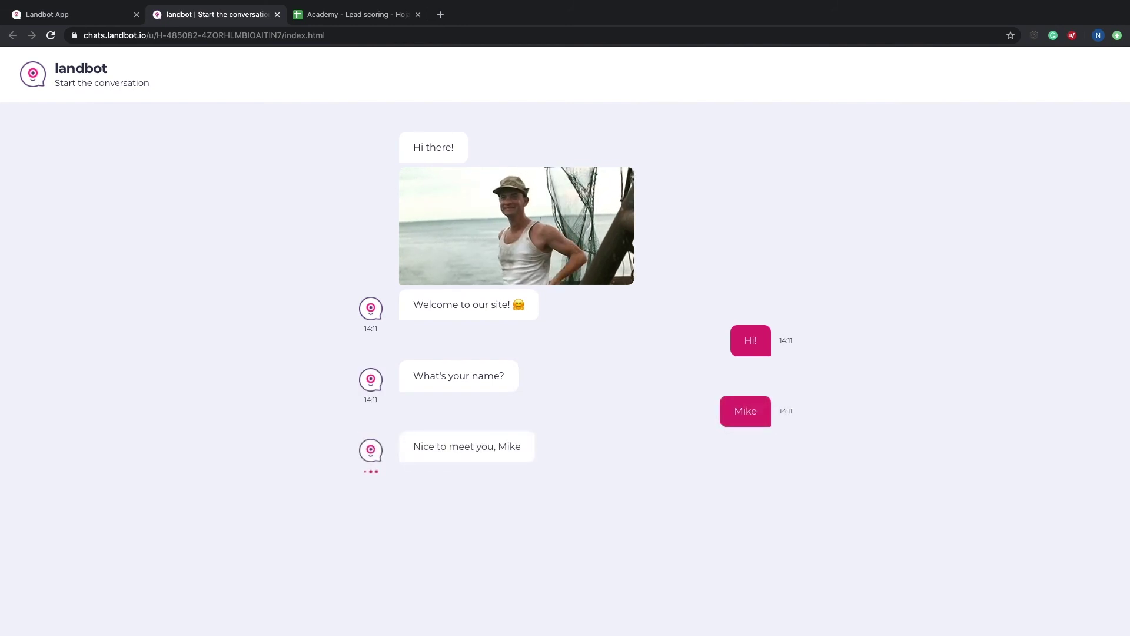
{"action": "key", "text": "Return"}
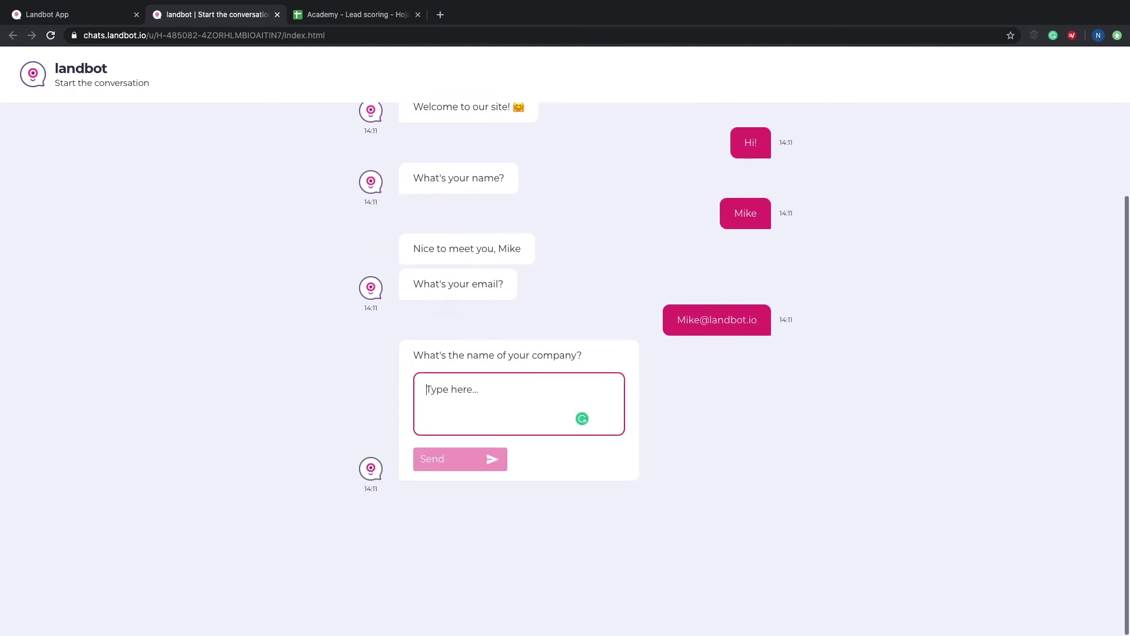
{"action": "type", "text": "Mike"}
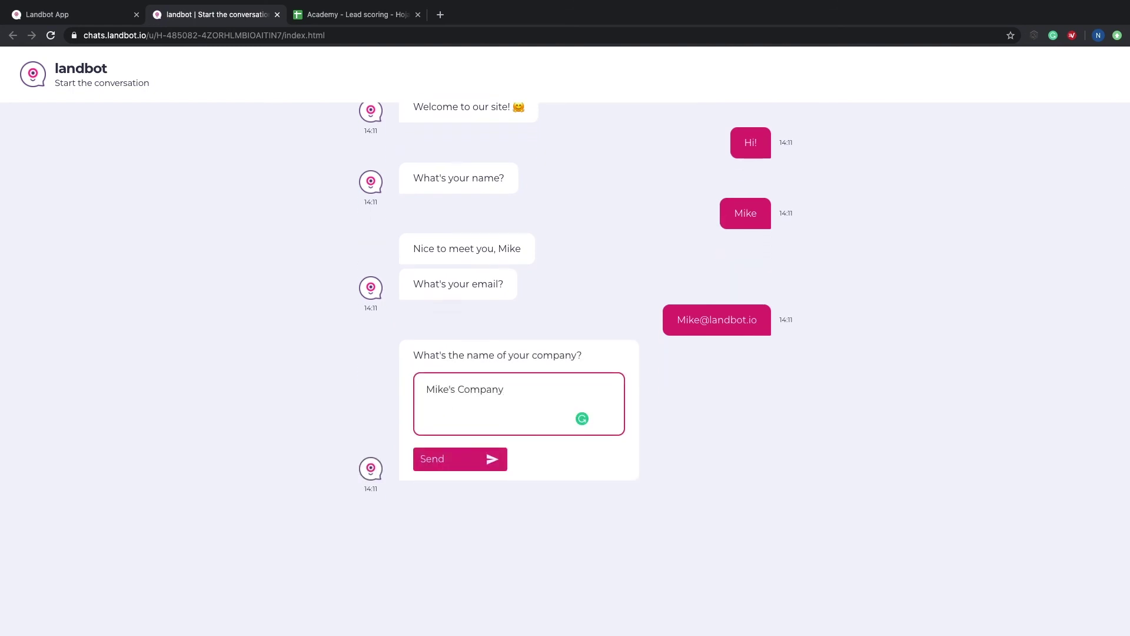
{"action": "type", "text": "'s Company"}
{"action": "left_click", "coordinate": [473, 465]}
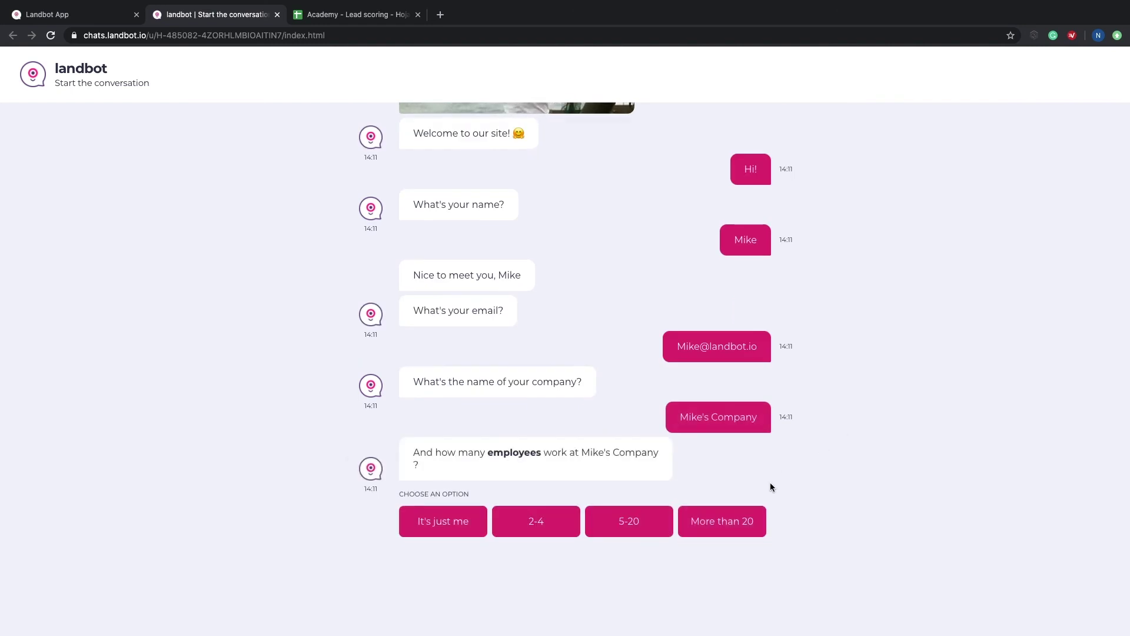
Step: Choose More than 20 employees and More than 500 spending, then check the new row in the spreadsheet
{"action": "left_click", "coordinate": [724, 521]}
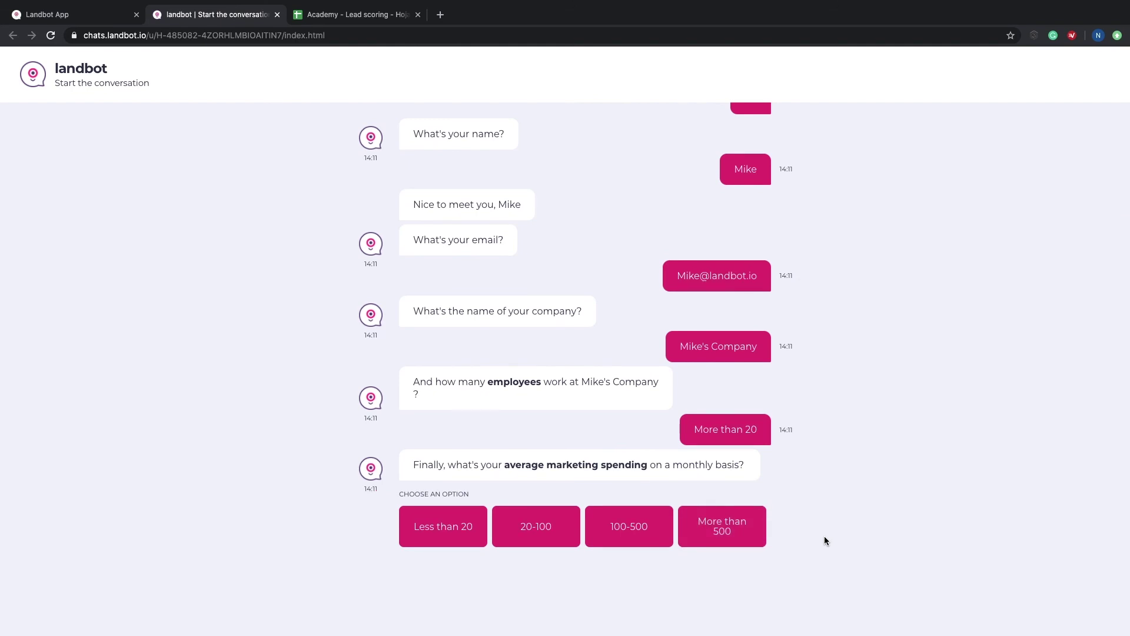
{"action": "left_click", "coordinate": [739, 533]}
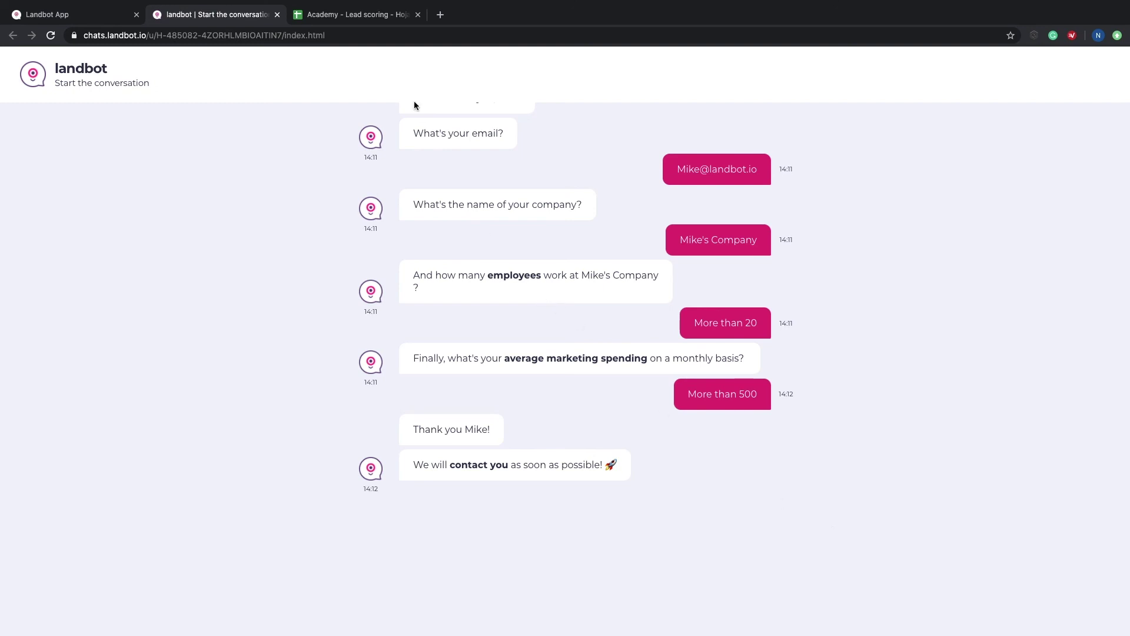
{"action": "left_click", "coordinate": [360, 16]}
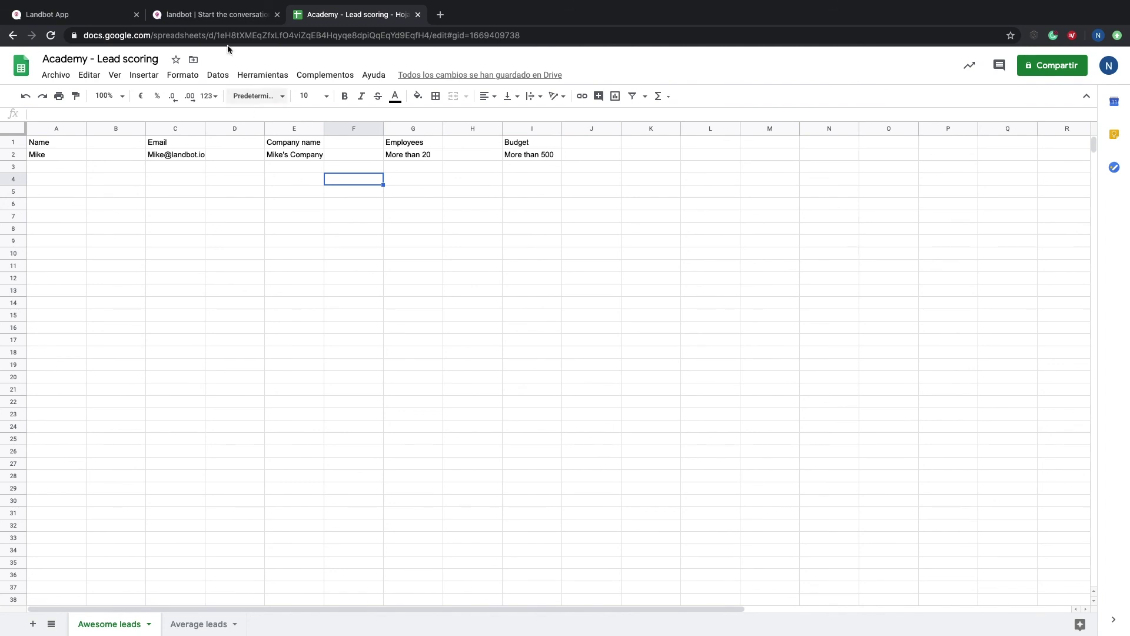
{"action": "left_click", "coordinate": [213, 18]}
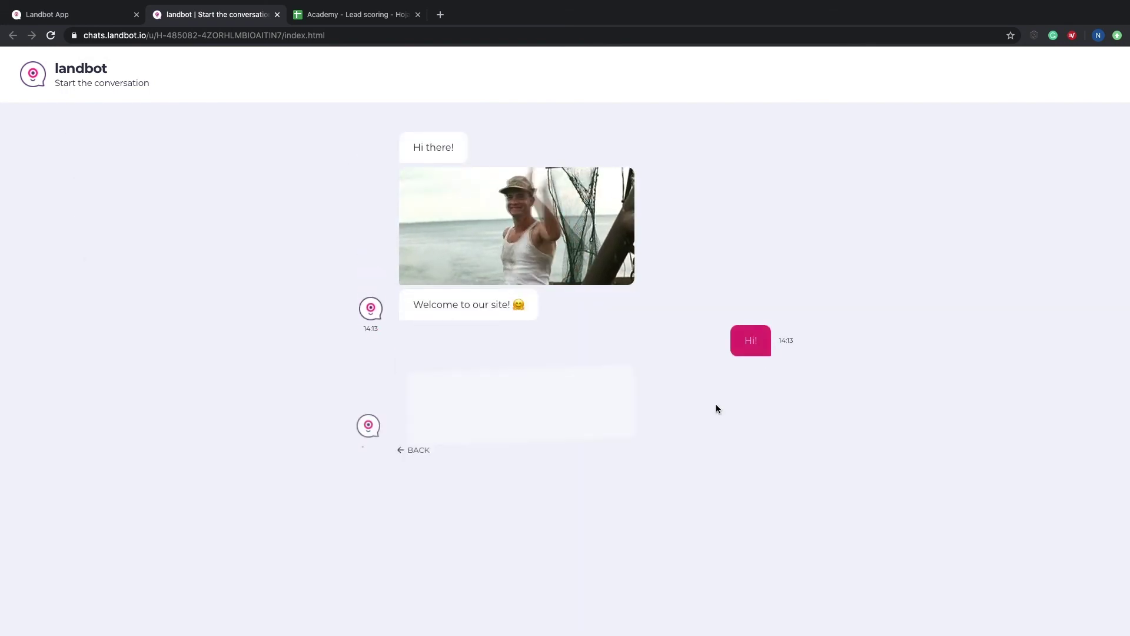
Step: Answer the second chat with a test name, a yahoo.com email and a company name
{"action": "type", "text": "Mi"}
{"action": "key", "text": "Return"}
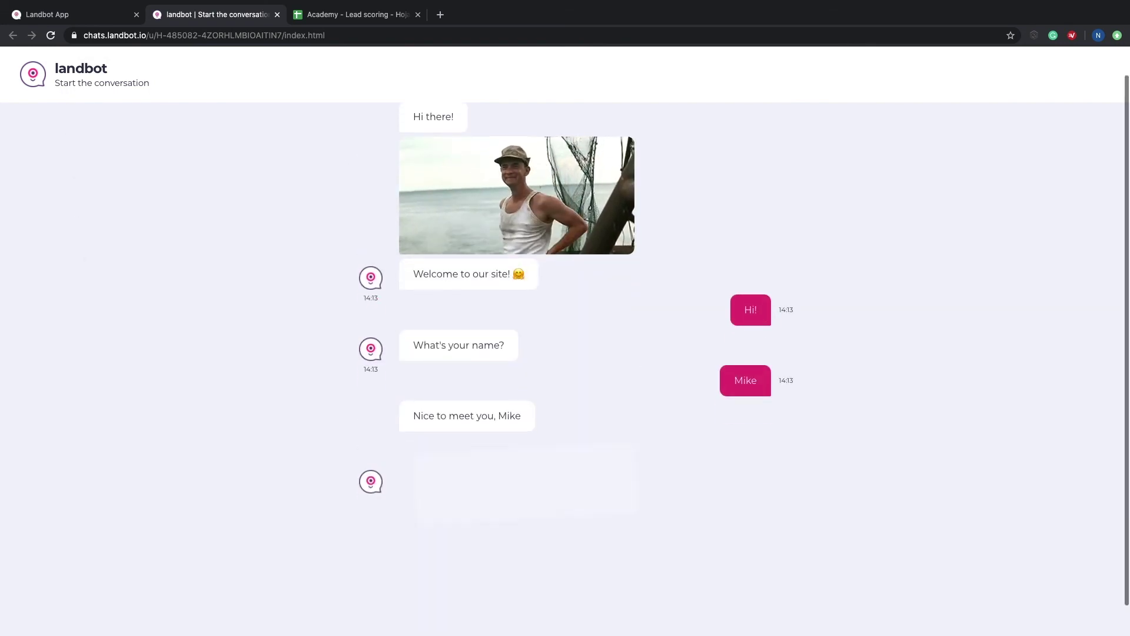
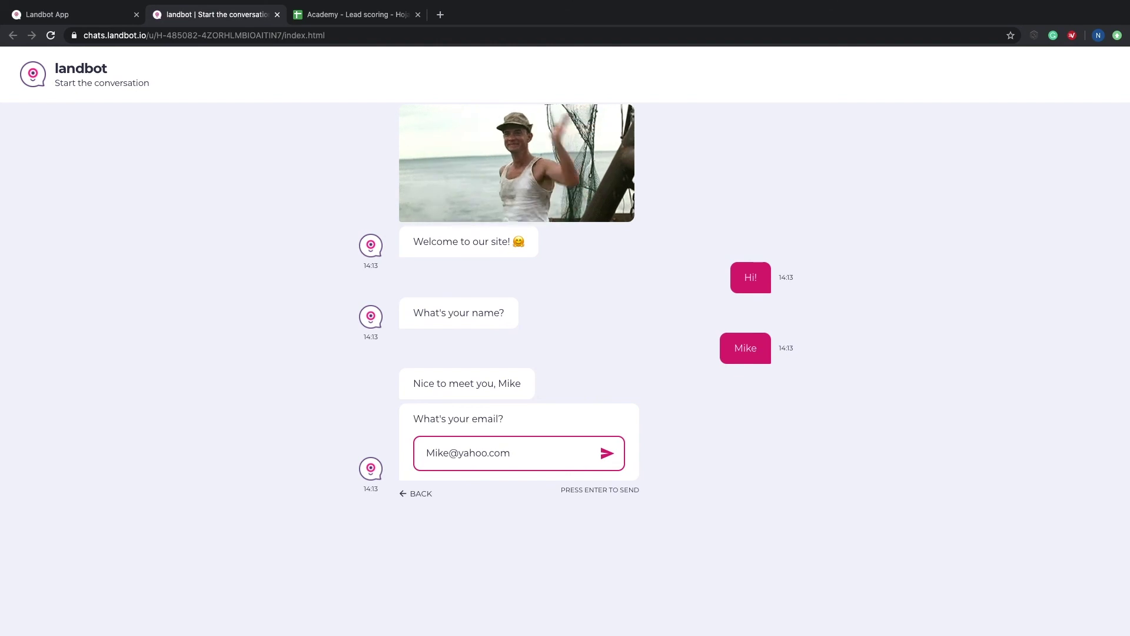
{"action": "key", "text": "Return"}
{"action": "type", "text": "Mike's Compa"}
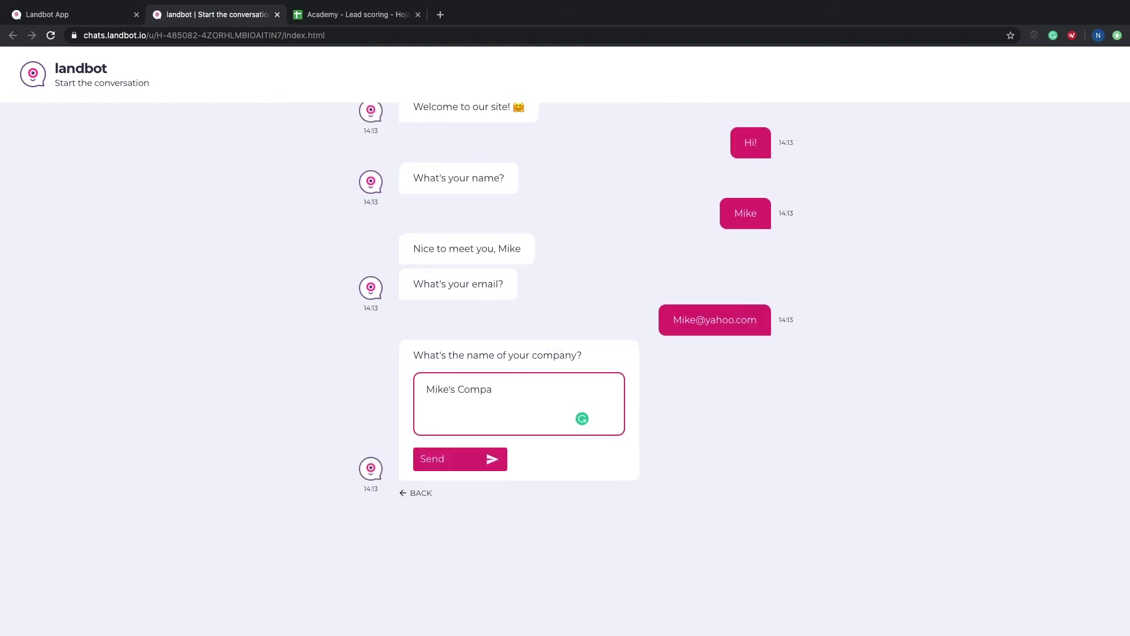
{"action": "type", "text": "ny"}
{"action": "key", "text": "BackSpace"}
{"action": "type", "text": "ny"}
{"action": "left_click", "coordinate": [492, 460]}
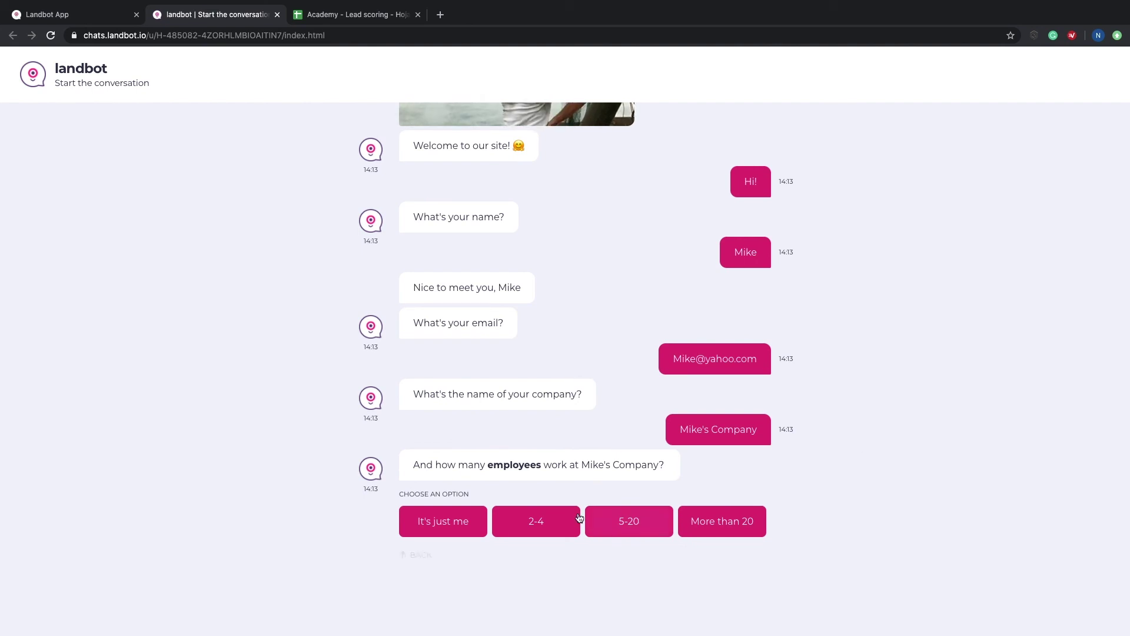
Step: Choose 2-4 employees and Less than 20 spending, then return to the spreadsheet
{"action": "left_click", "coordinate": [539, 524]}
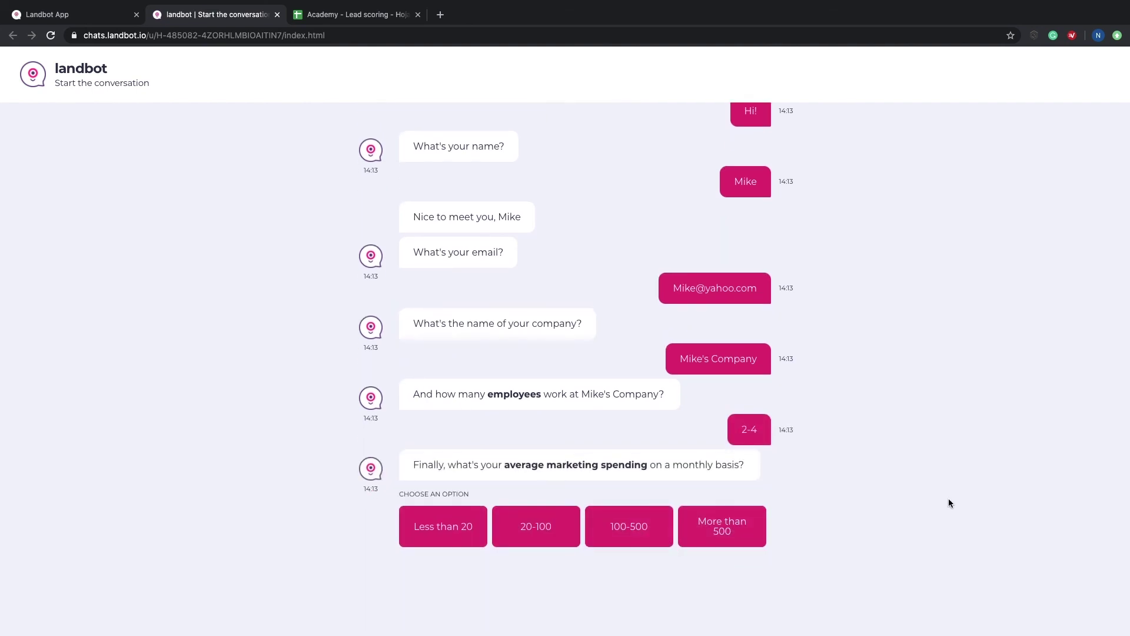
{"action": "left_click", "coordinate": [422, 525]}
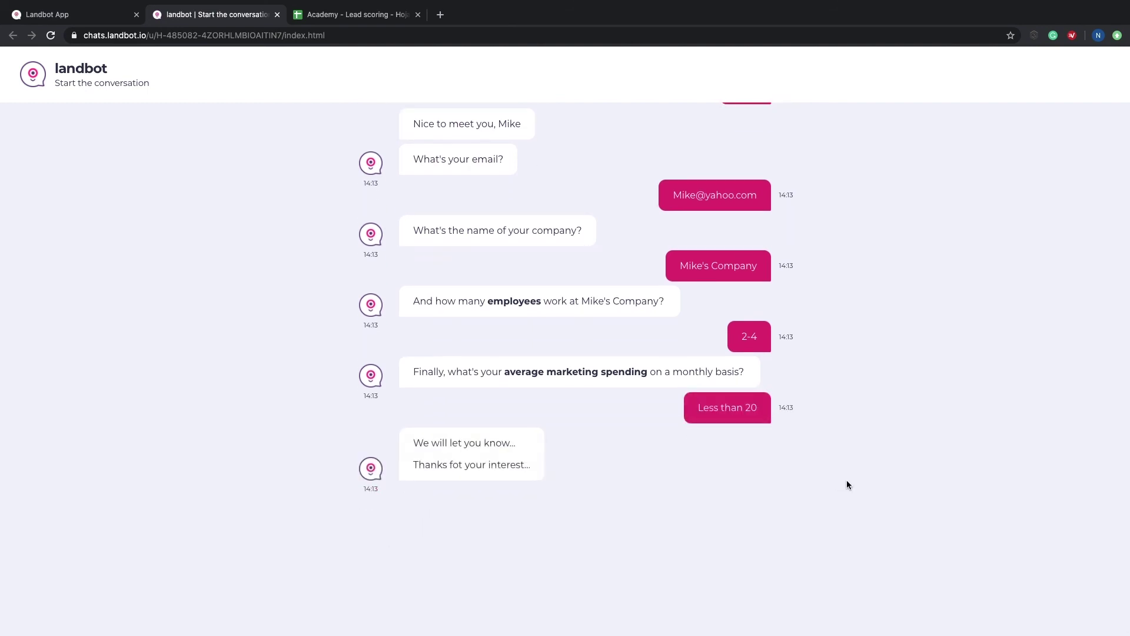
{"action": "left_click", "coordinate": [354, 16]}
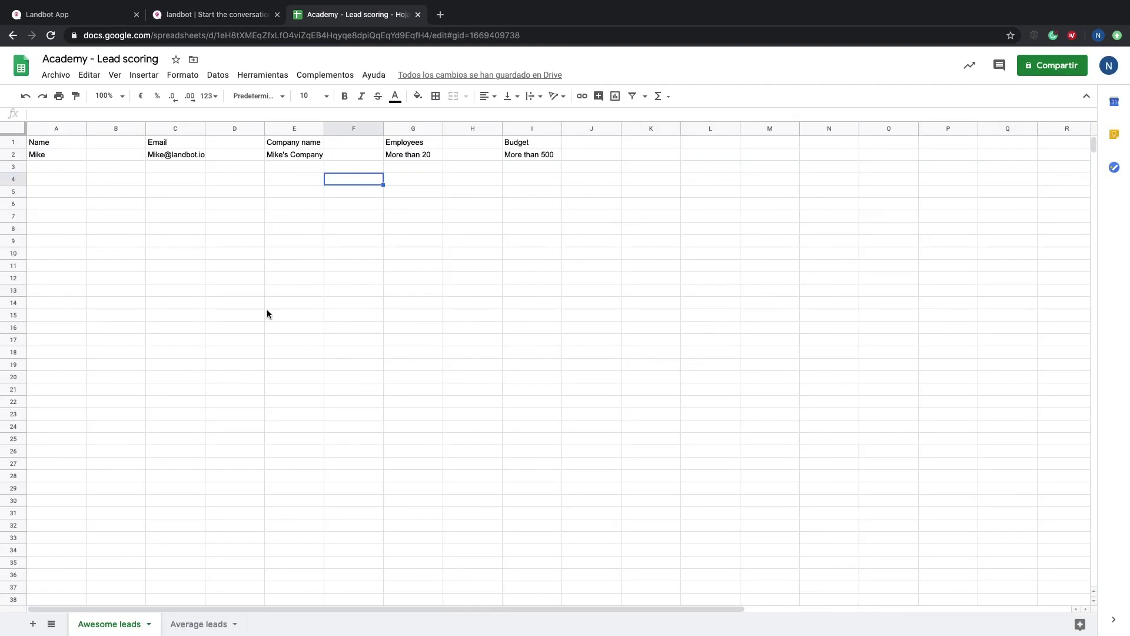
Step: Switch to the Average leads sheet to see the second test lead's row
{"action": "left_click", "coordinate": [203, 624]}
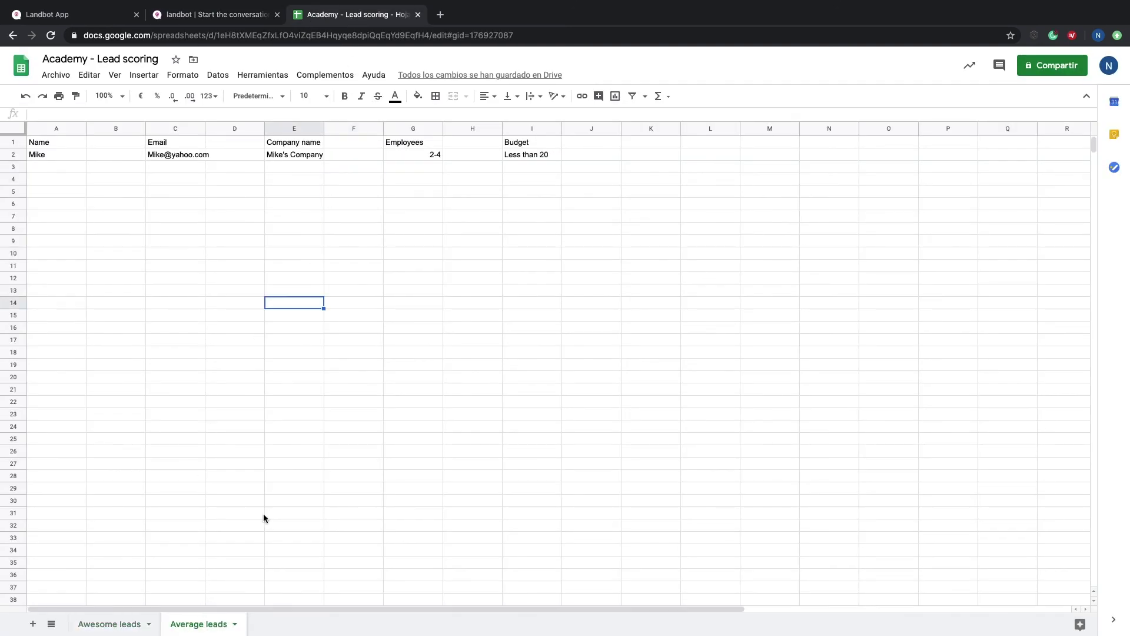